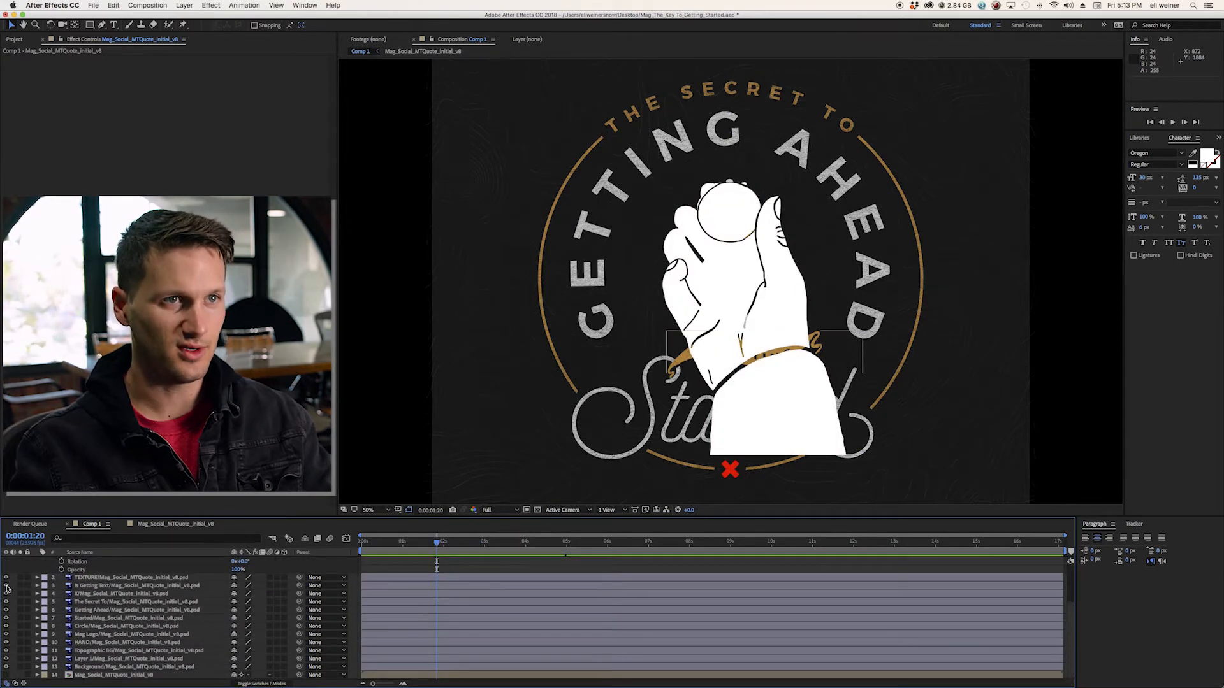
# Duplicate the Circle layer inside the Pre-comp Outer Circle composition
pyautogui.click(83, 586)
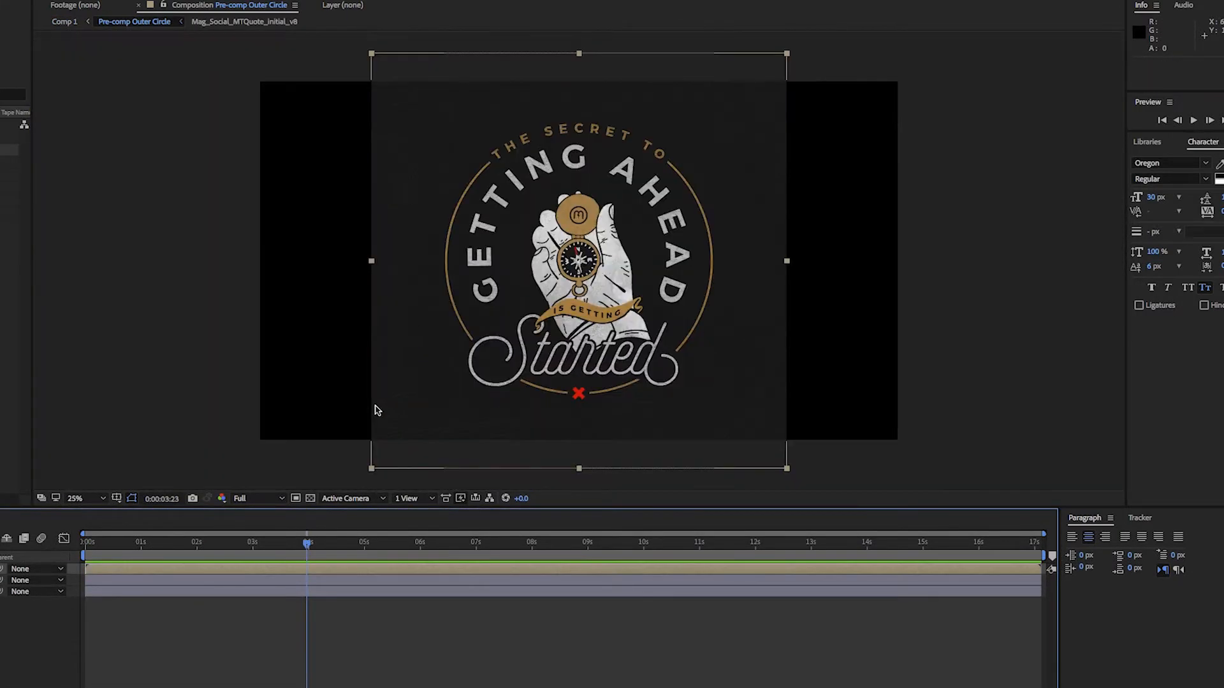
pyautogui.click(126, 581)
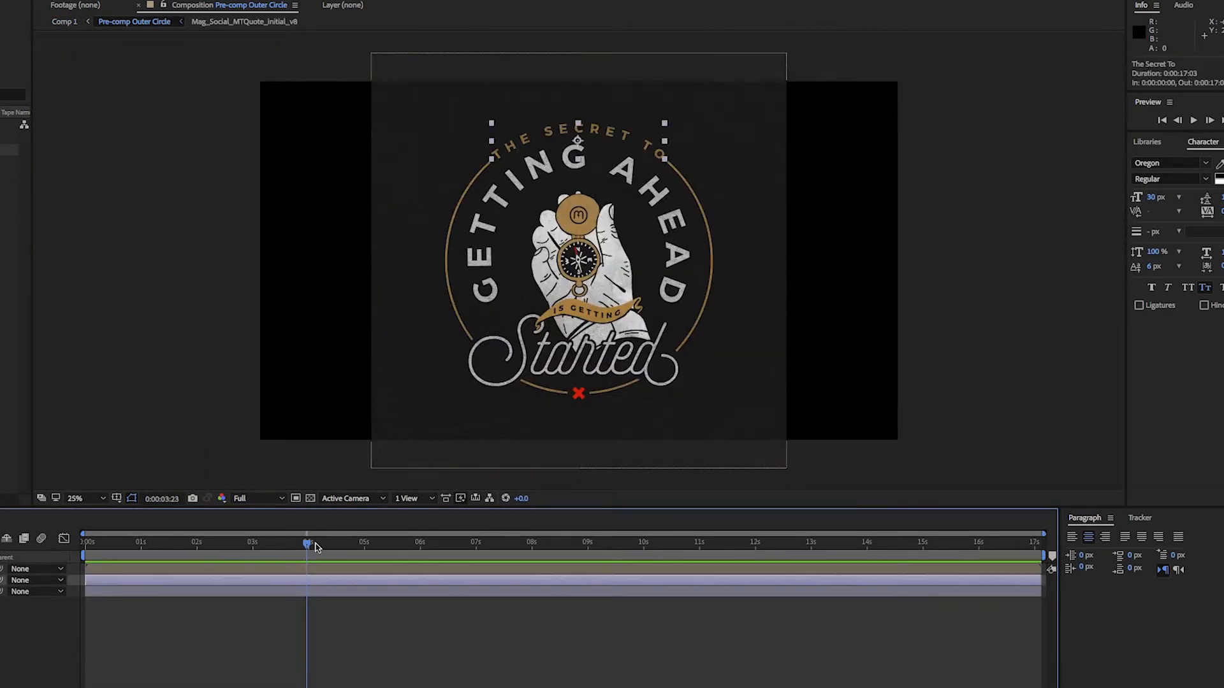
pyautogui.click(121, 592)
pyautogui.hotkey('ctrl', 'd')
# Show the composition grid and align the Circle layer's anchor point with the ring's centre, at 805.5, 599 with position 1920.5, 1120.5
pyautogui.hotkey('ctrl', 'z')
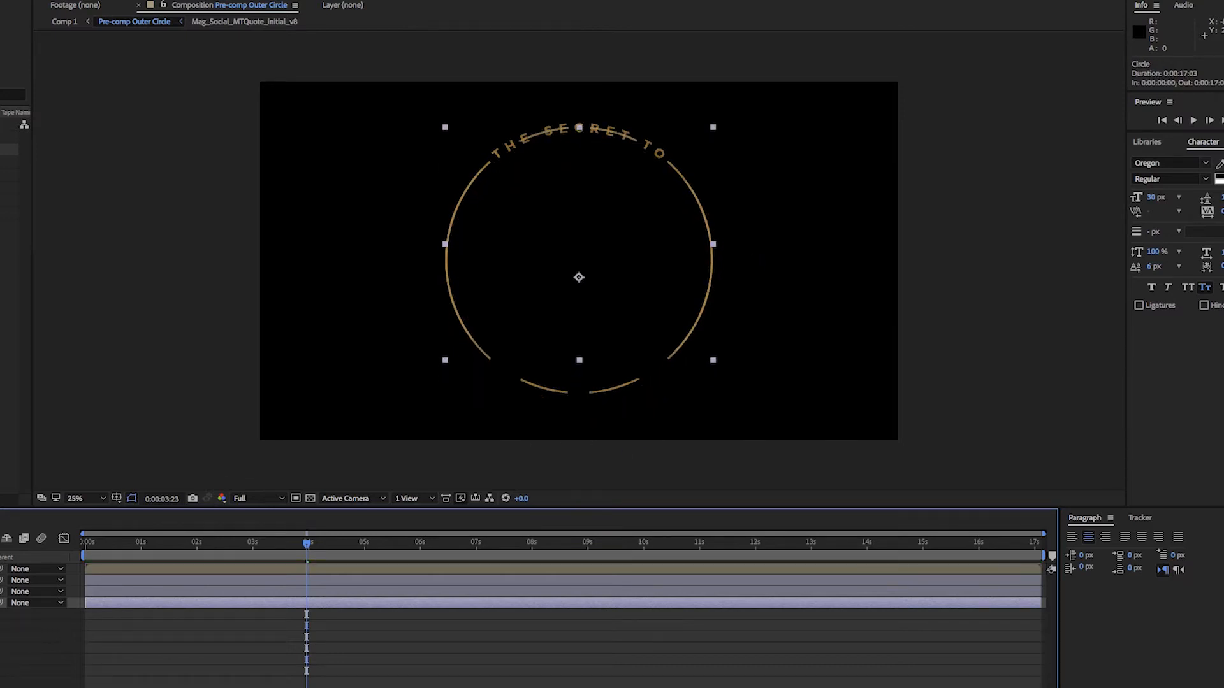
pyautogui.moveTo(306, 543); pyautogui.dragTo(289, 546)
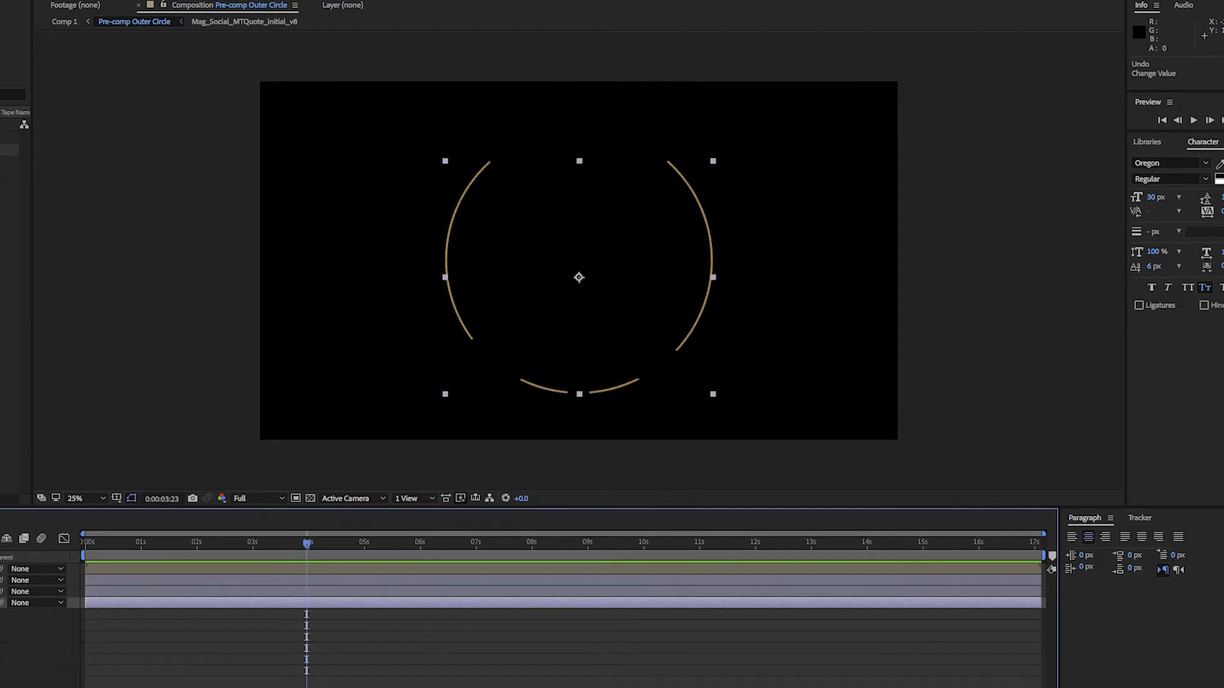
pyautogui.hotkey('ctrl', 'z')
pyautogui.hotkey('ctrl', "'")
pyautogui.hotkey('ctrl', 'z')
pyautogui.hotkey('ctrl', 'z')
pyautogui.hotkey('ctrl', 'z')
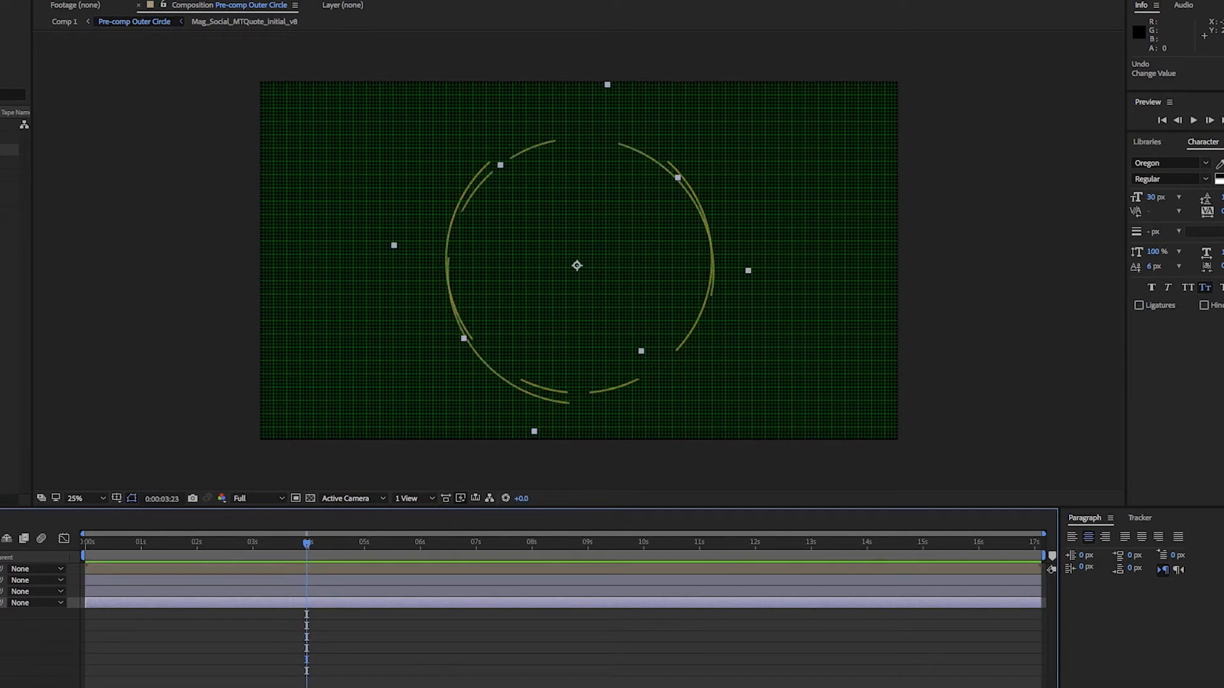
pyautogui.scroll(2, 705, 232)
pyautogui.scroll(-2, 709, 255)
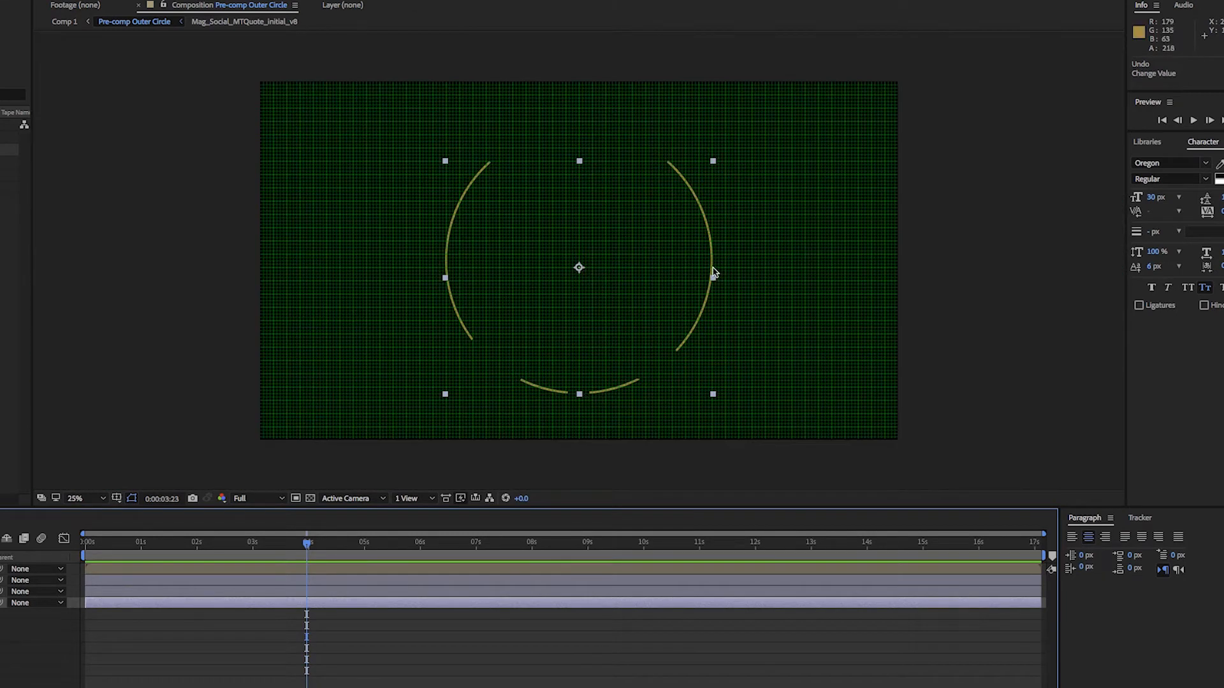
pyautogui.hotkey('ctrl', 'z')
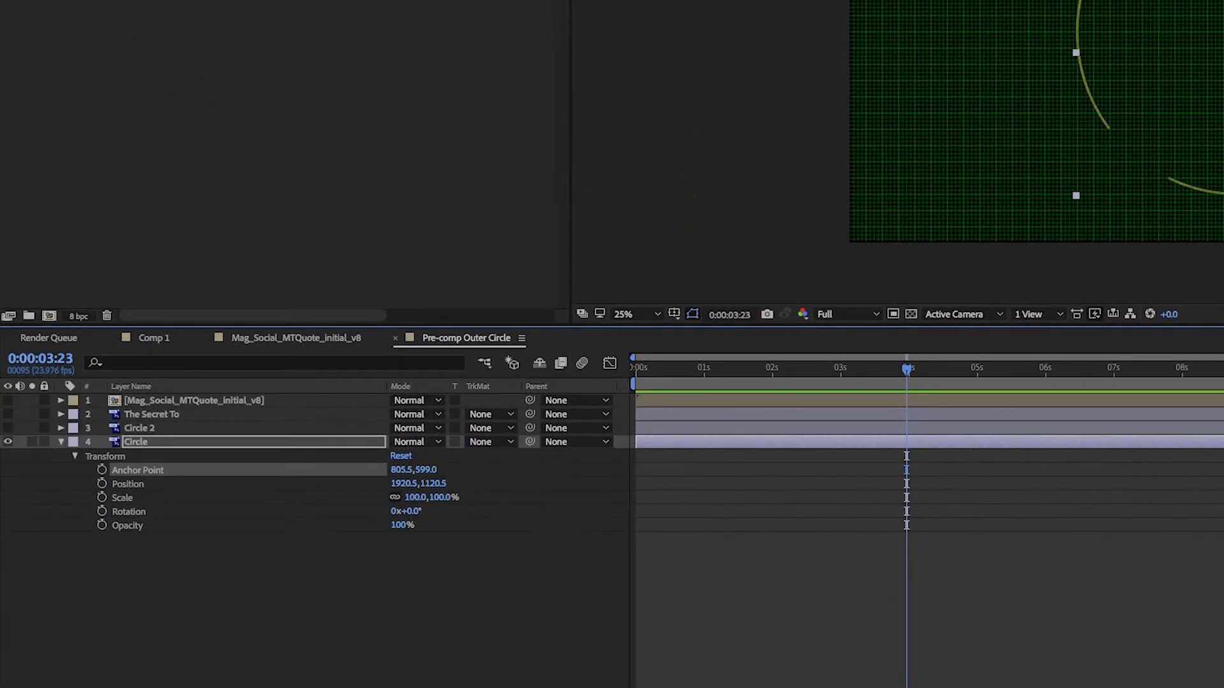
# Rotate the Circle layer to 103° and add another duplicate circle layer so the three copies close the ring's gaps
pyautogui.click(61, 429)
pyautogui.click(436, 567)
pyautogui.moveTo(414, 594); pyautogui.dragTo(456, 608)
pyautogui.click(182, 525)
pyautogui.hotkey('ctrl', 'd')
pyautogui.click(183, 541)
pyautogui.click(228, 428)
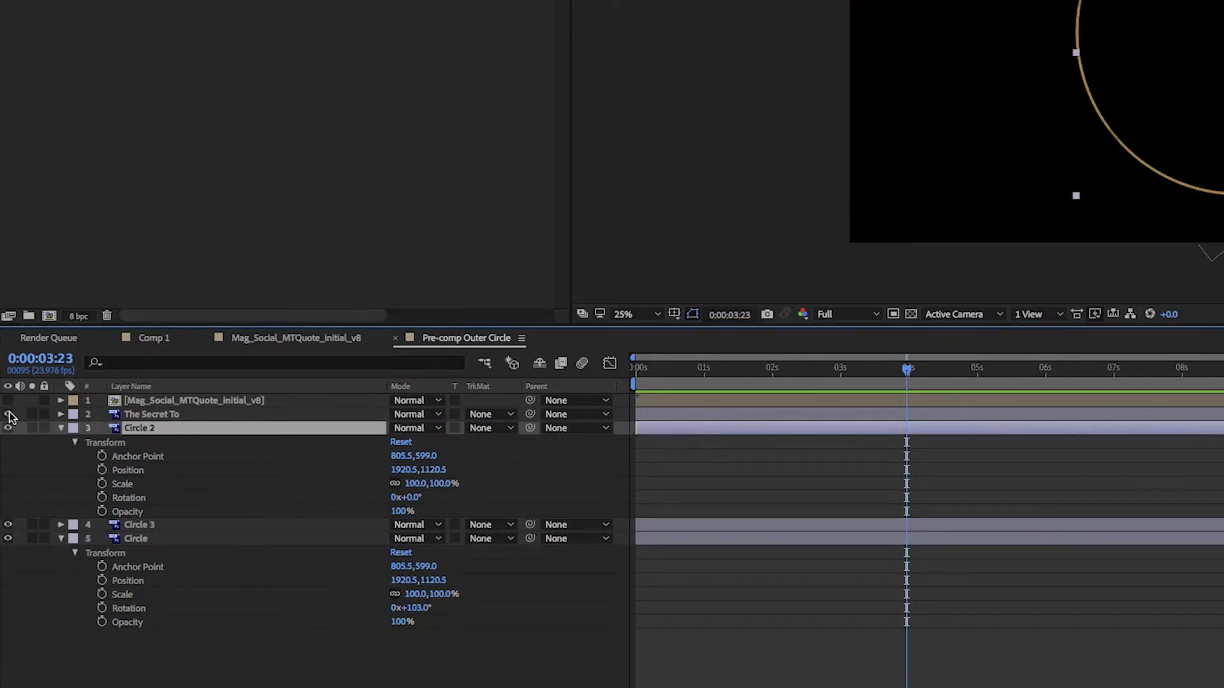
# Pre-compose the three circle layers into a new composition named Pre-comp Circle Full, moving all attributes
pyautogui.keyDown('shift'); pyautogui.click(136, 538); pyautogui.keyUp('shift')
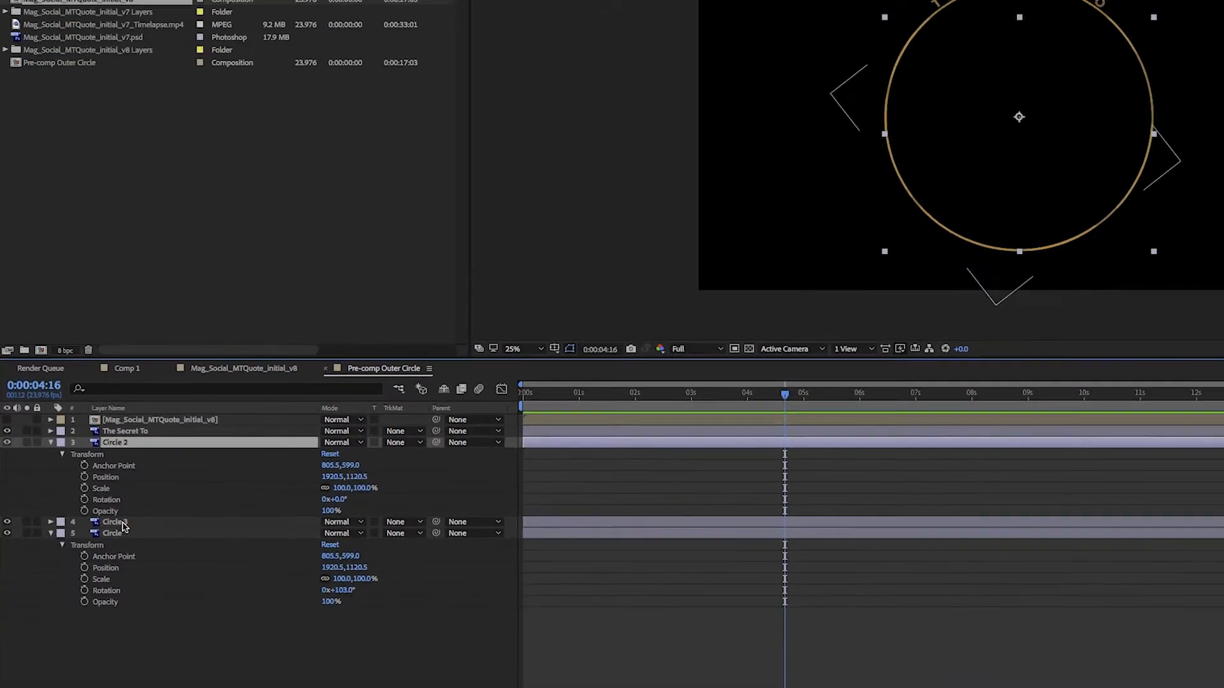
pyautogui.hotkey('ctrl', 'shift', 'c')
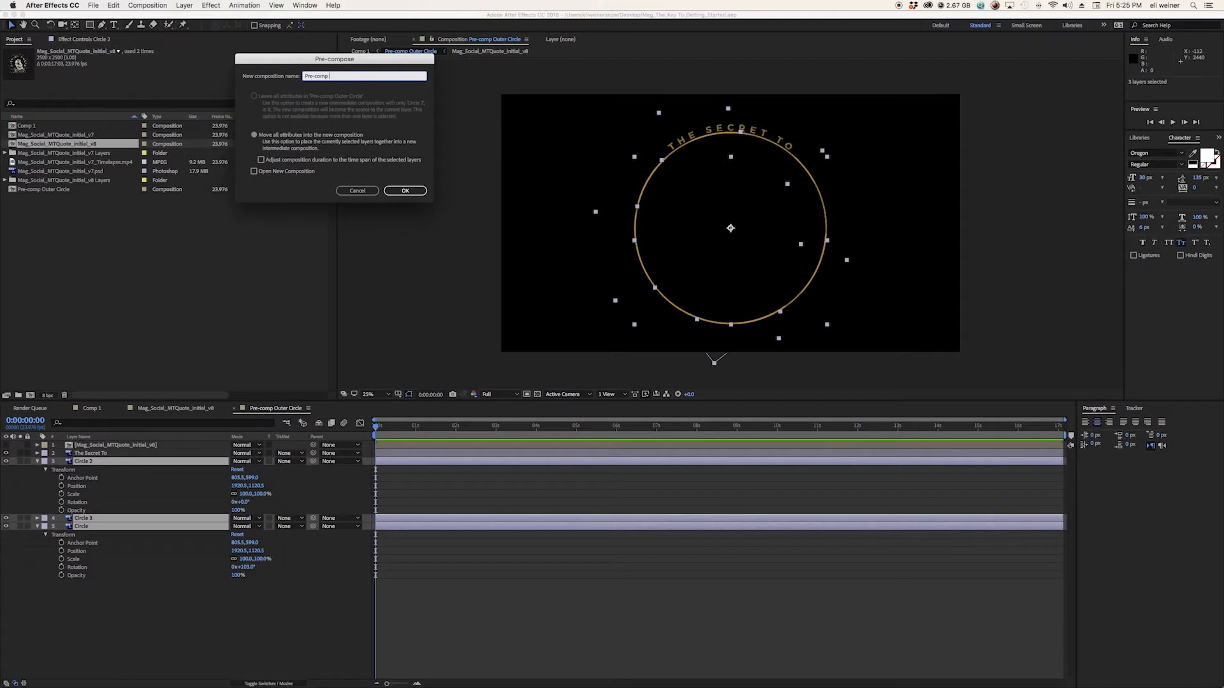
pyautogui.write('Circle Full')
pyautogui.click(405, 191)
# Open Pre-comp Circle Full, keyframe the rotation of all three circle layers from 0 to 5 seconds, and save the project
pyautogui.doubleClick(105, 462)
pyautogui.moveTo(407, 427); pyautogui.dragTo(576, 426)
pyautogui.click(37, 461)
pyautogui.click(61, 503)
pyautogui.moveTo(250, 502); pyautogui.dragTo(265, 503)
pyautogui.moveTo(345, 426); pyautogui.dragTo(446, 427)
pyautogui.moveTo(515, 312); pyautogui.dragTo(805, 312)
pyautogui.click(5, 353)
pyautogui.click(41, 413)
pyautogui.moveTo(316, 413); pyautogui.dragTo(238, 413)
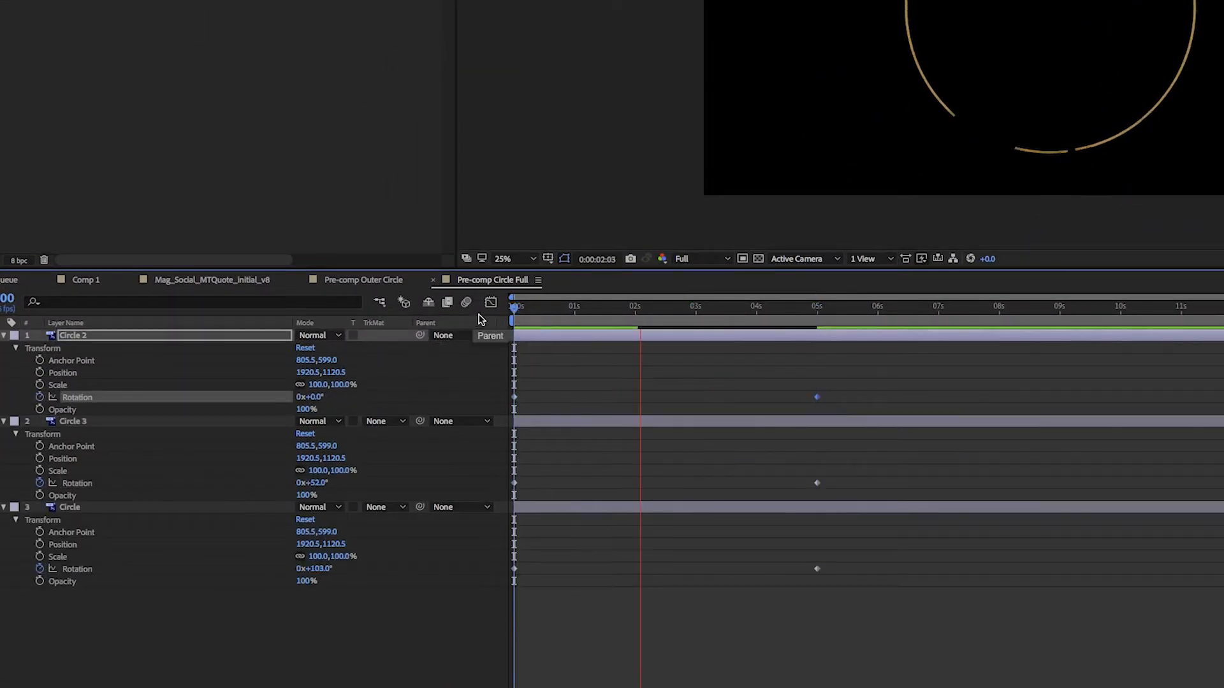
pyautogui.hotkey('ctrl', 's')
# Set the rotation keyframes at 5 seconds to 1x+115° for Circle 2 and -1x-142° for Circle 3
pyautogui.click(363, 280)
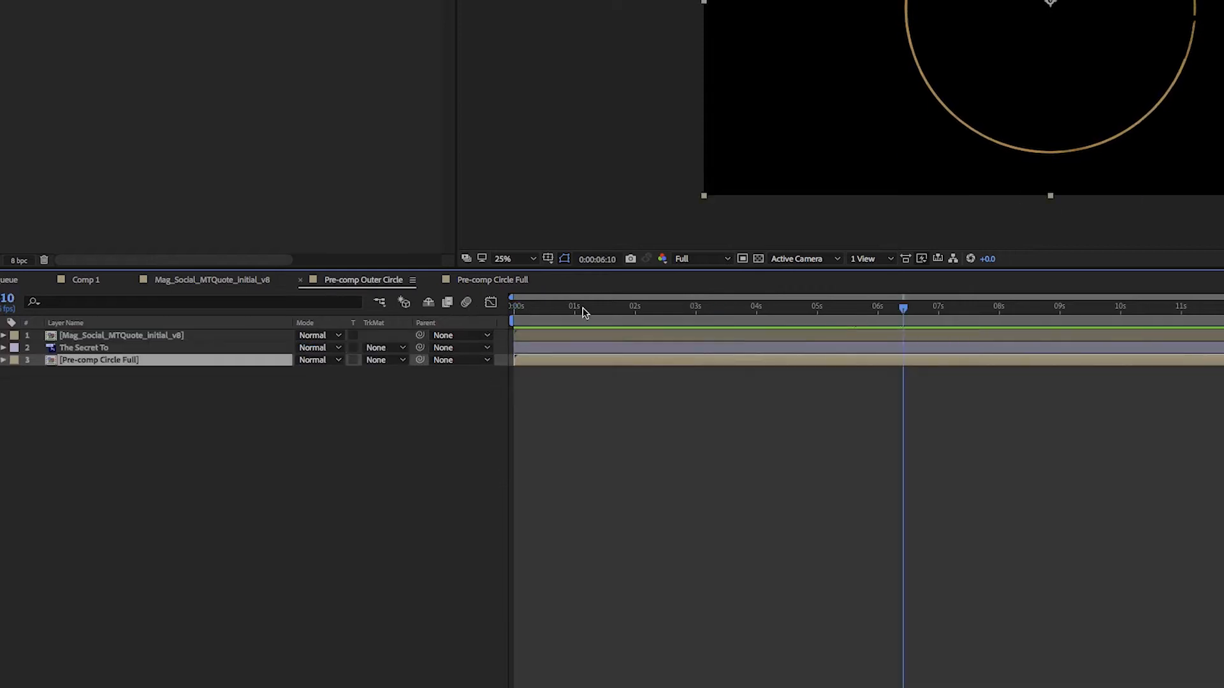
pyautogui.click(493, 280)
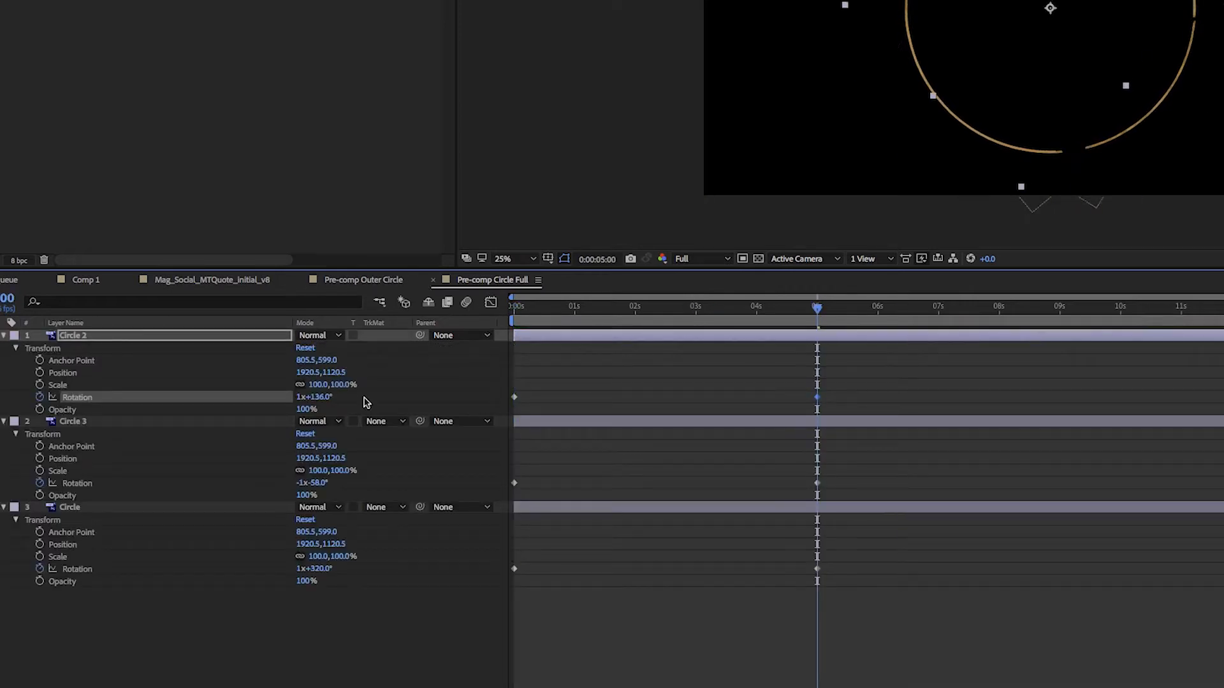
pyautogui.click(300, 484)
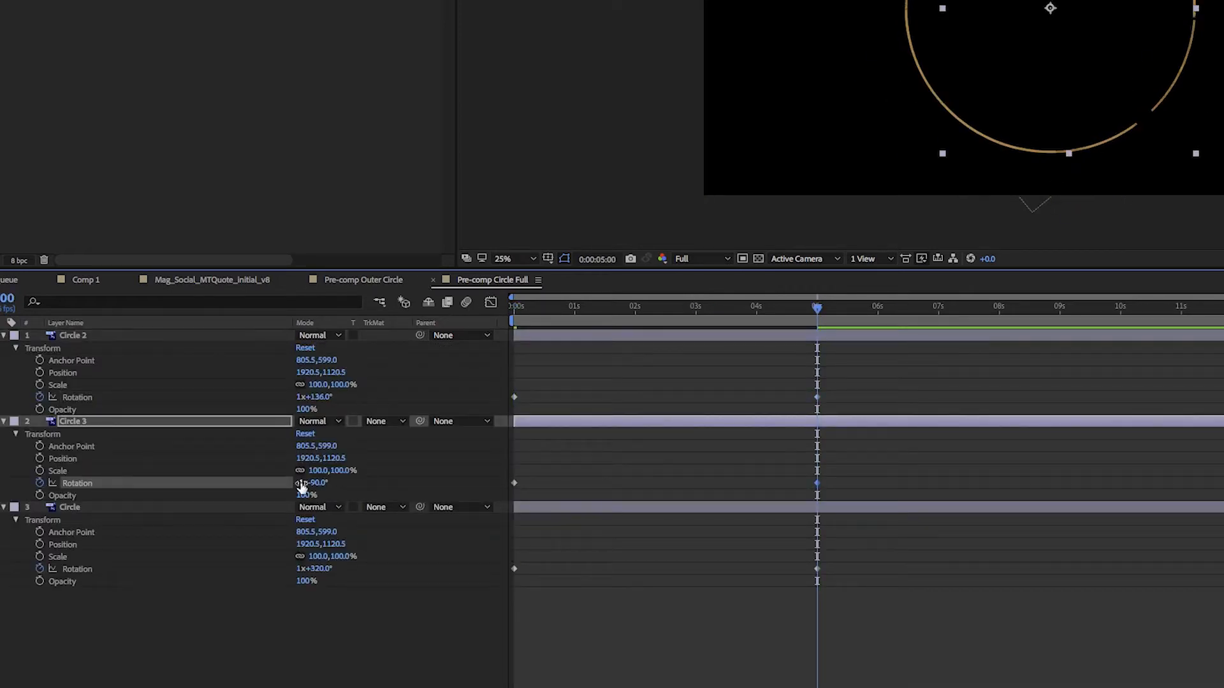
pyautogui.moveTo(302, 486); pyautogui.dragTo(285, 483)
pyautogui.moveTo(311, 397); pyautogui.dragTo(303, 399)
# Select the ending rotation keyframes of the three circles and shape their speed graphs to ease to zero at 5 seconds
pyautogui.keyDown('shift'); pyautogui.click(817, 483); pyautogui.keyUp('shift')
pyautogui.keyDown('shift'); pyautogui.click(817, 569); pyautogui.keyUp('shift')
pyautogui.click(491, 302)
pyautogui.moveTo(817, 383); pyautogui.dragTo(827, 518)
pyautogui.moveTo(727, 512); pyautogui.dragTo(666, 552)
pyautogui.moveTo(808, 552); pyautogui.dragTo(650, 551)
pyautogui.moveTo(817, 643); pyautogui.dragTo(653, 593)
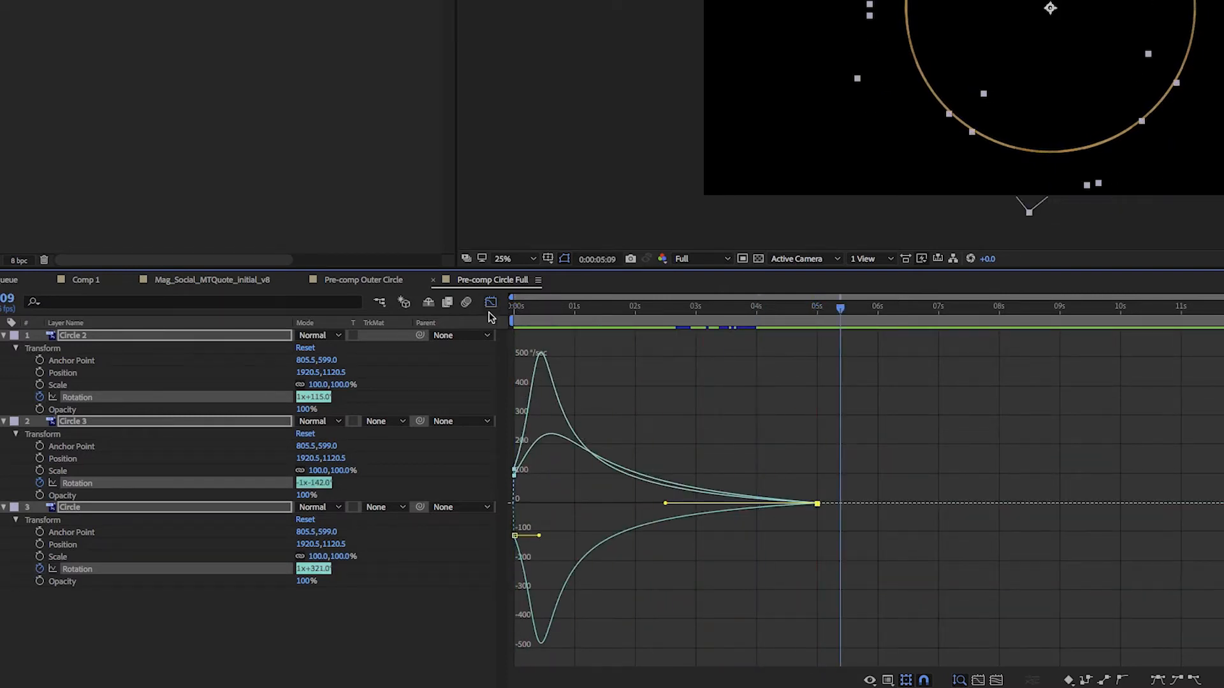
pyautogui.moveTo(666, 503); pyautogui.dragTo(701, 504)
# Adjust the starting speeds of the three circles' rotation curves so they spin fast at 0 seconds and slow down gradually
pyautogui.moveTo(514, 536); pyautogui.dragTo(515, 634)
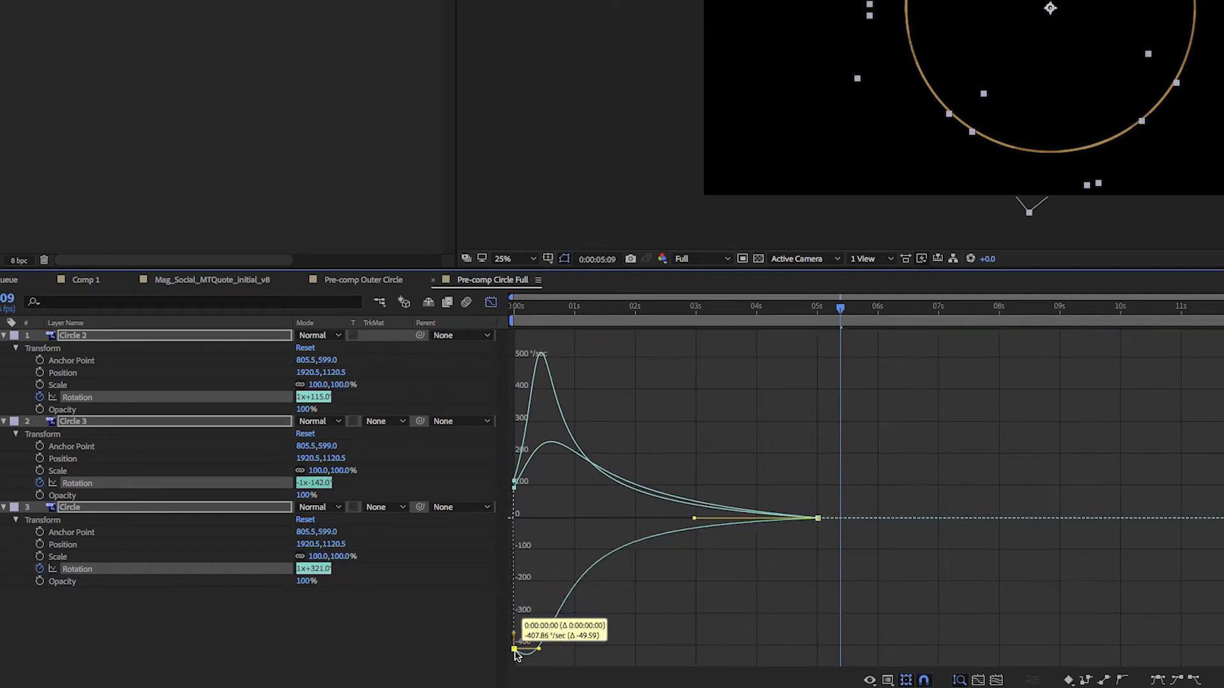
pyautogui.keyDown('shift'); pyautogui.click(514, 477); pyautogui.keyUp('shift')
pyautogui.moveTo(514, 477); pyautogui.dragTo(518, 328)
pyautogui.click(582, 489)
pyautogui.click(552, 428)
pyautogui.moveTo(515, 473); pyautogui.dragTo(518, 370)
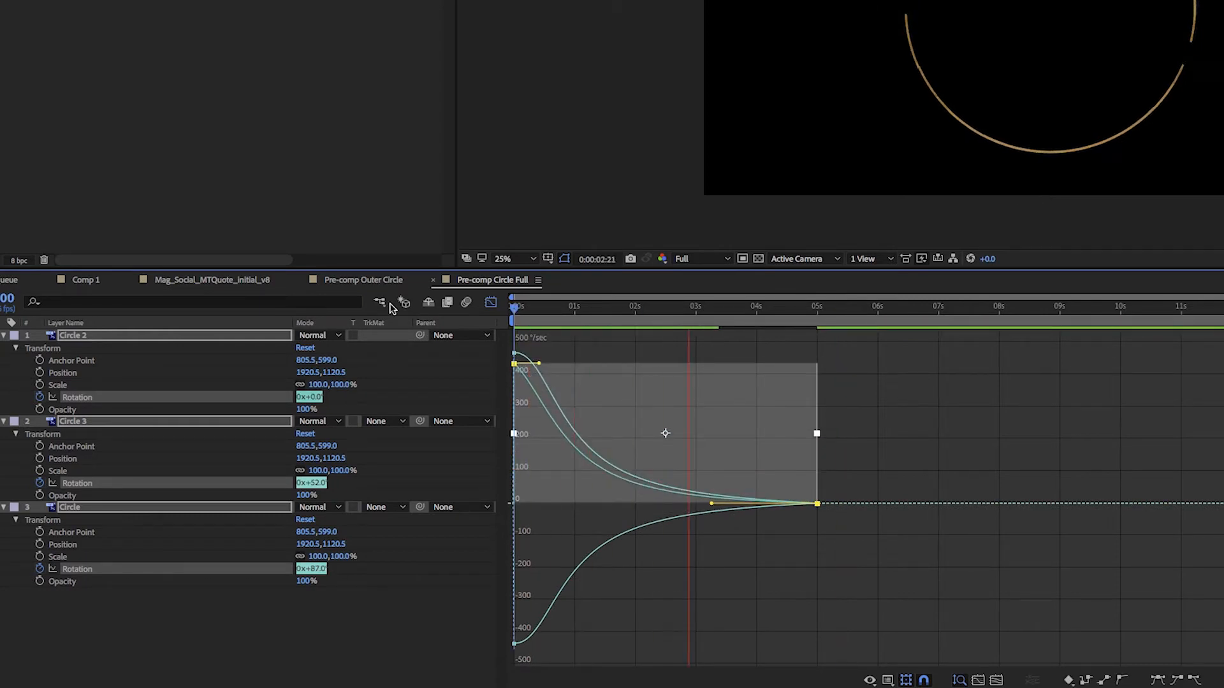
pyautogui.moveTo(515, 363); pyautogui.dragTo(515, 401)
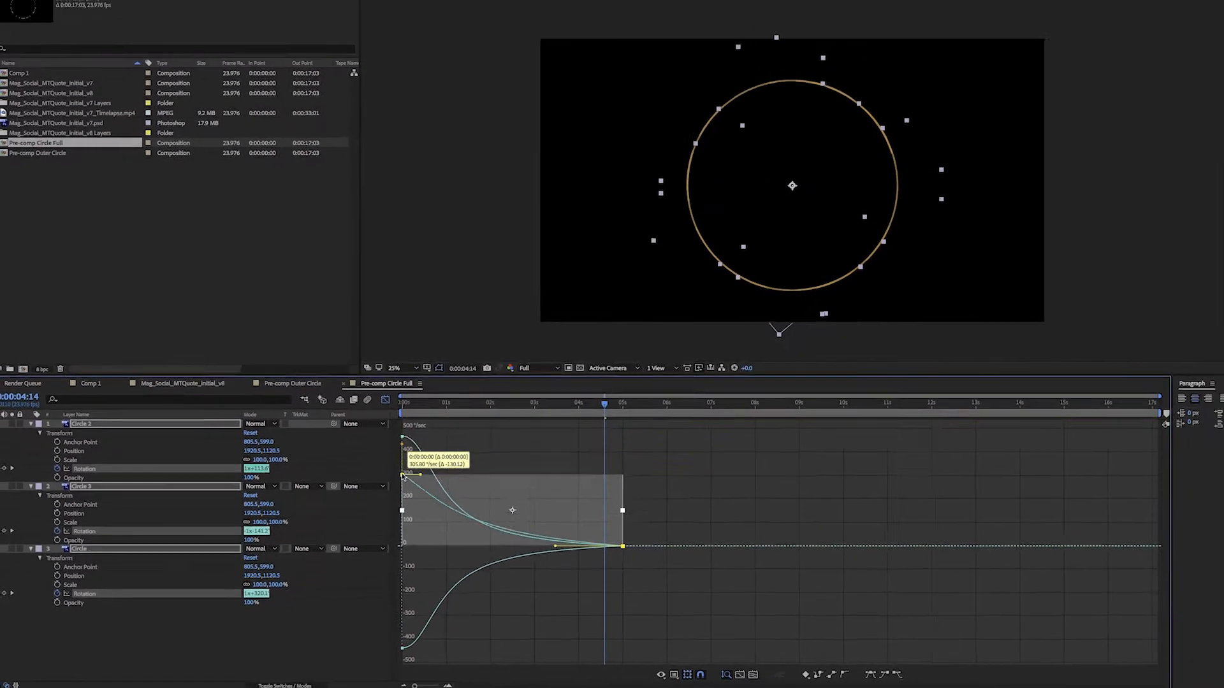
pyautogui.moveTo(555, 546); pyautogui.dragTo(538, 547)
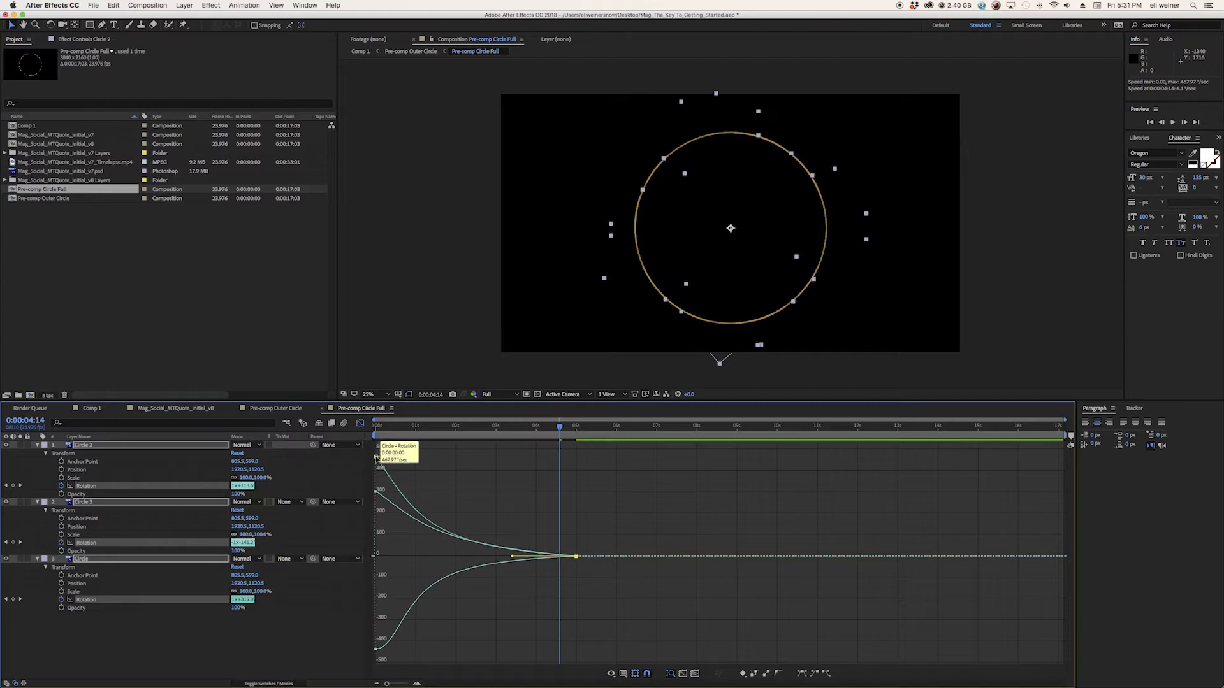
pyautogui.moveTo(375, 649); pyautogui.dragTo(376, 599)
# Preview the spinning ring in Pre-comp Outer Circle and check the parent compositions
pyautogui.click(276, 408)
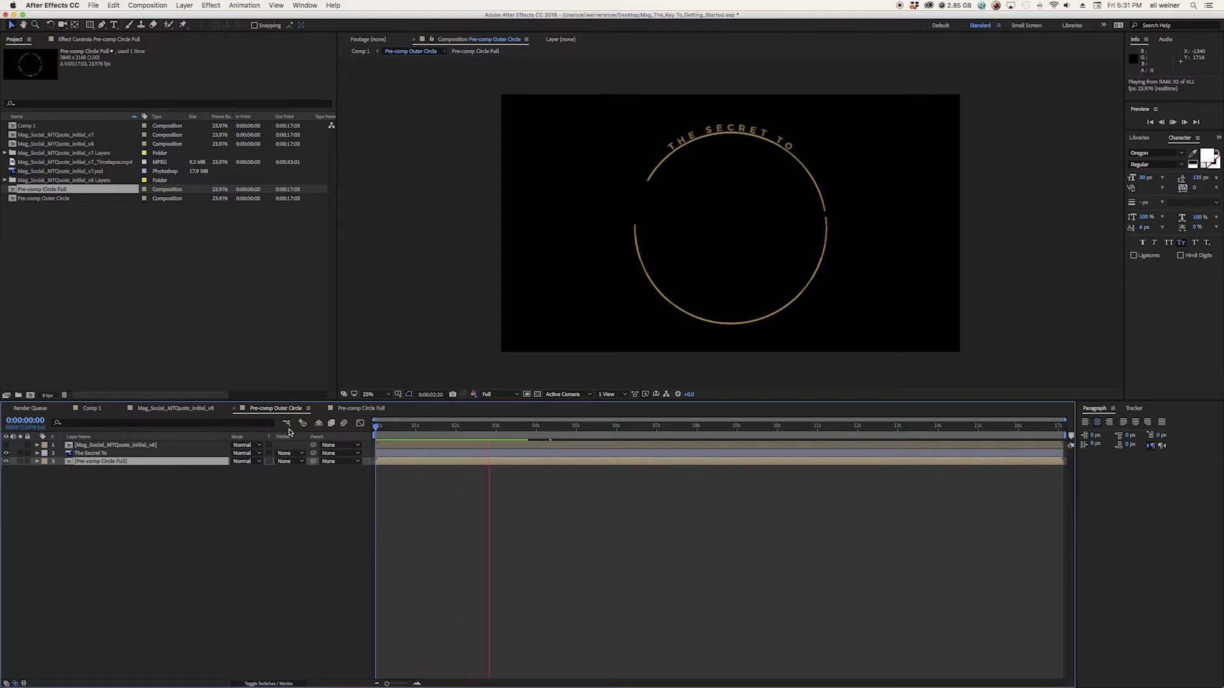
pyautogui.click(202, 411)
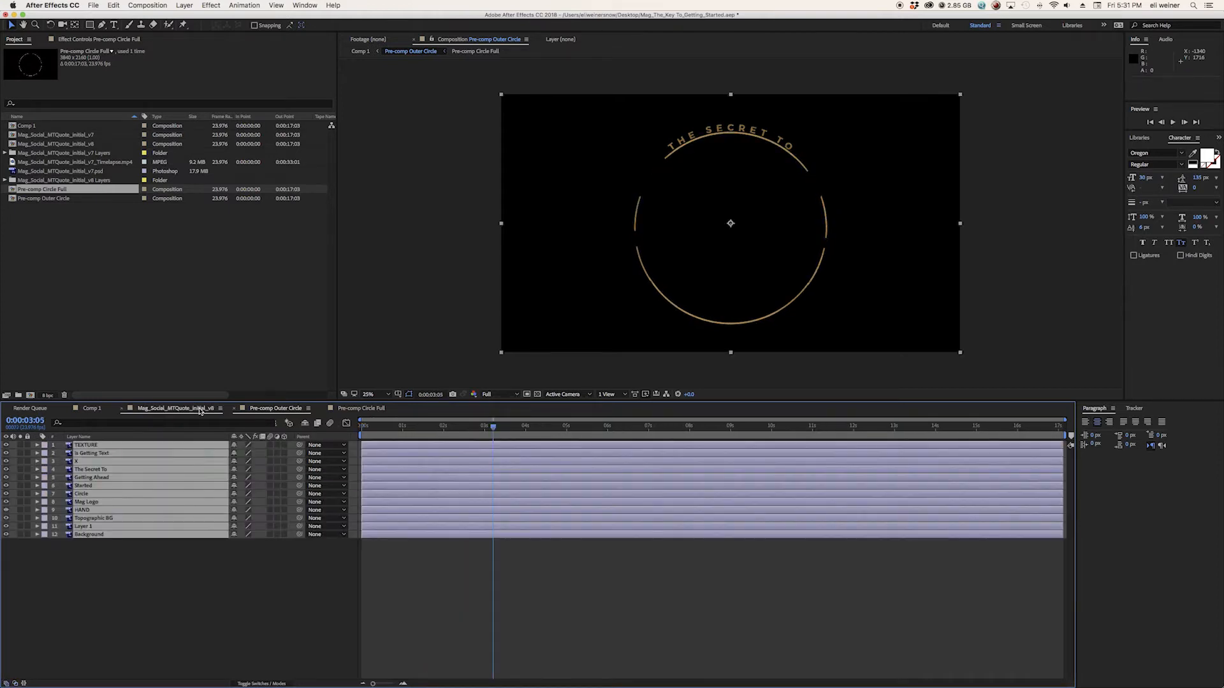
pyautogui.click(92, 407)
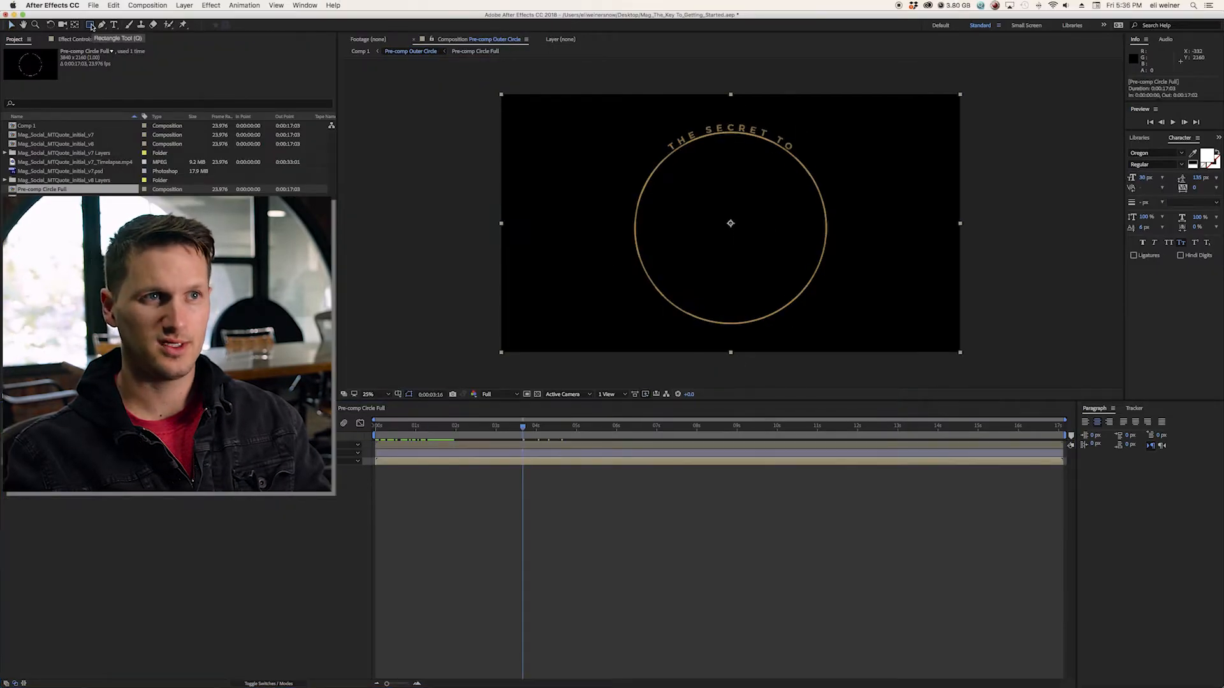
# Draw a feathered mask over the ring beside the start of THE SECRET TO and keyframe its path to cut a growing gap
pyautogui.click(90, 24)
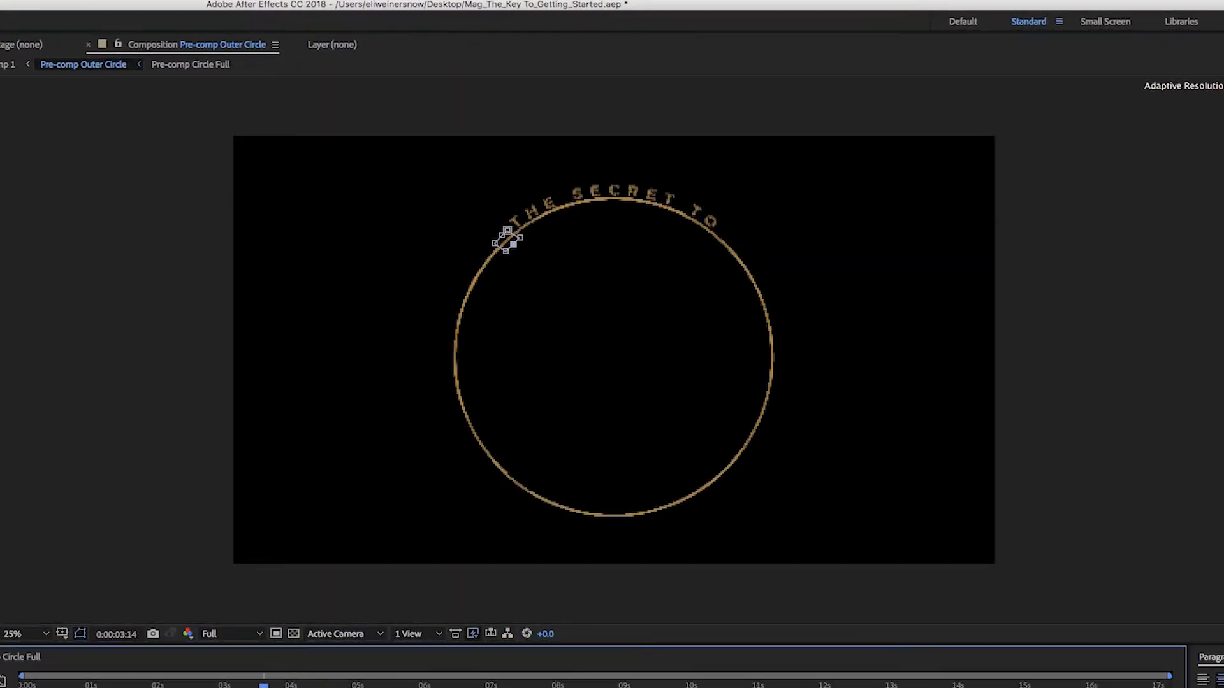
pyautogui.scroll(2, 500, 241)
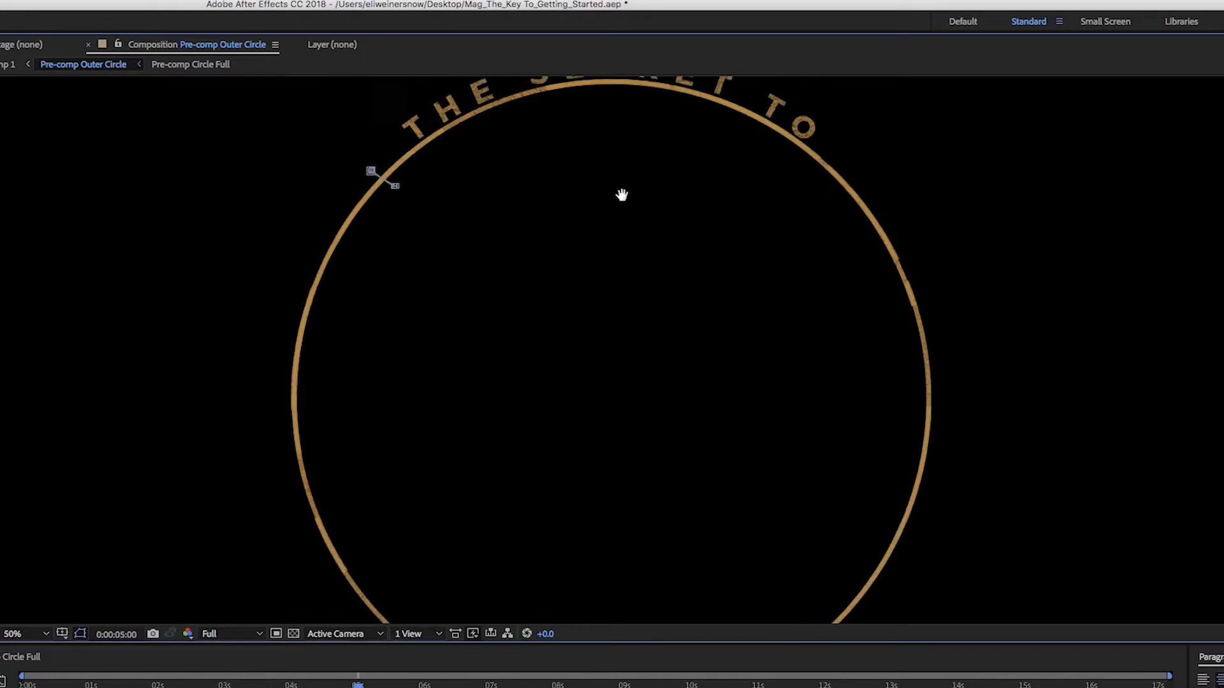
pyautogui.moveTo(391, 180); pyautogui.dragTo(401, 369)
pyautogui.press('.')
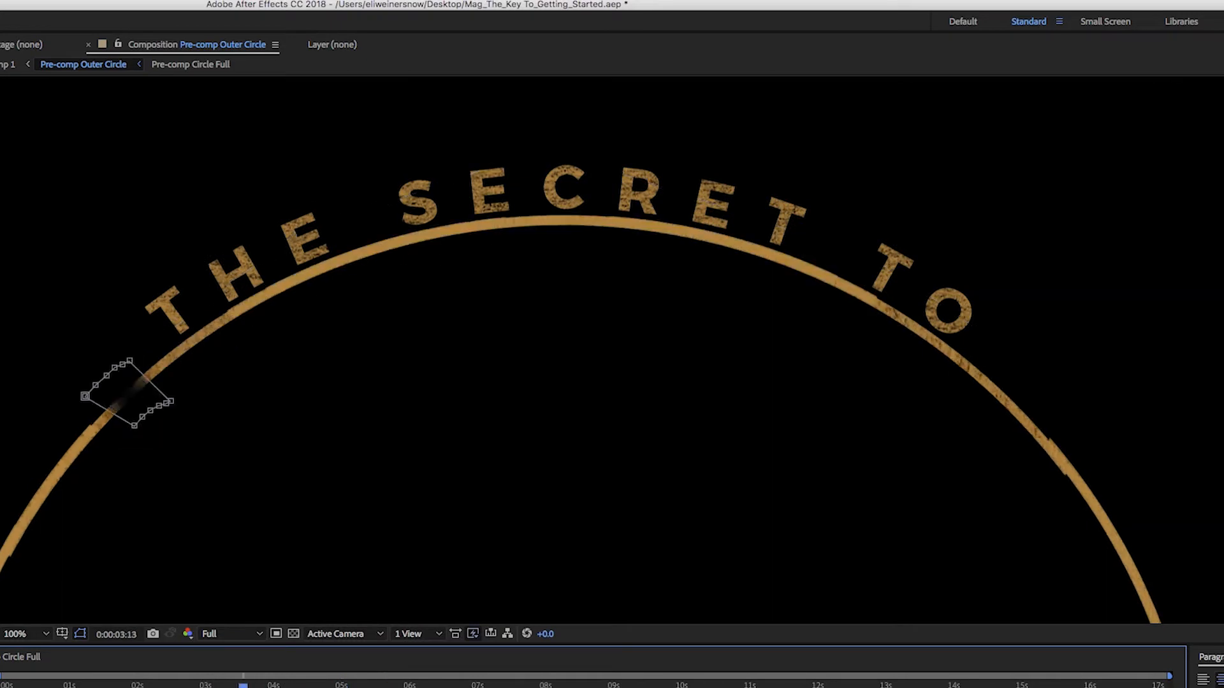
pyautogui.press(',')
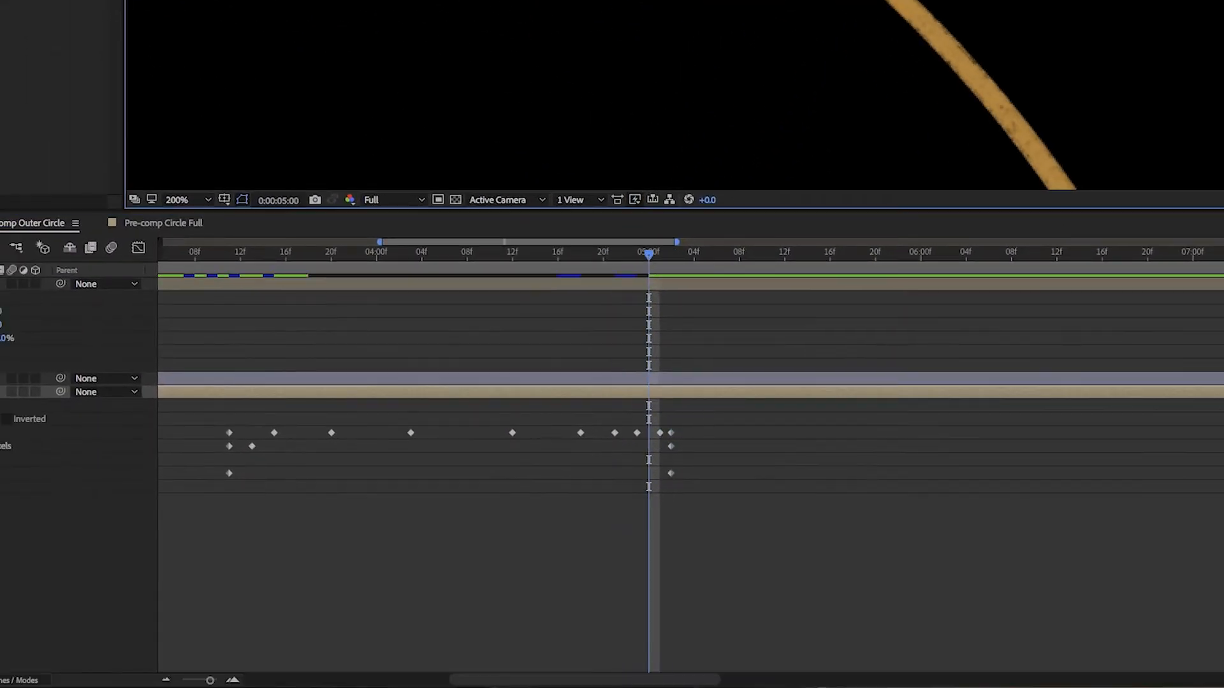
pyautogui.moveTo(648, 254)
pyautogui.mouseDown()
pyautogui.moveTo(628, 253)
pyautogui.moveTo(671, 255)
pyautogui.moveTo(637, 255)
pyautogui.mouseUp()
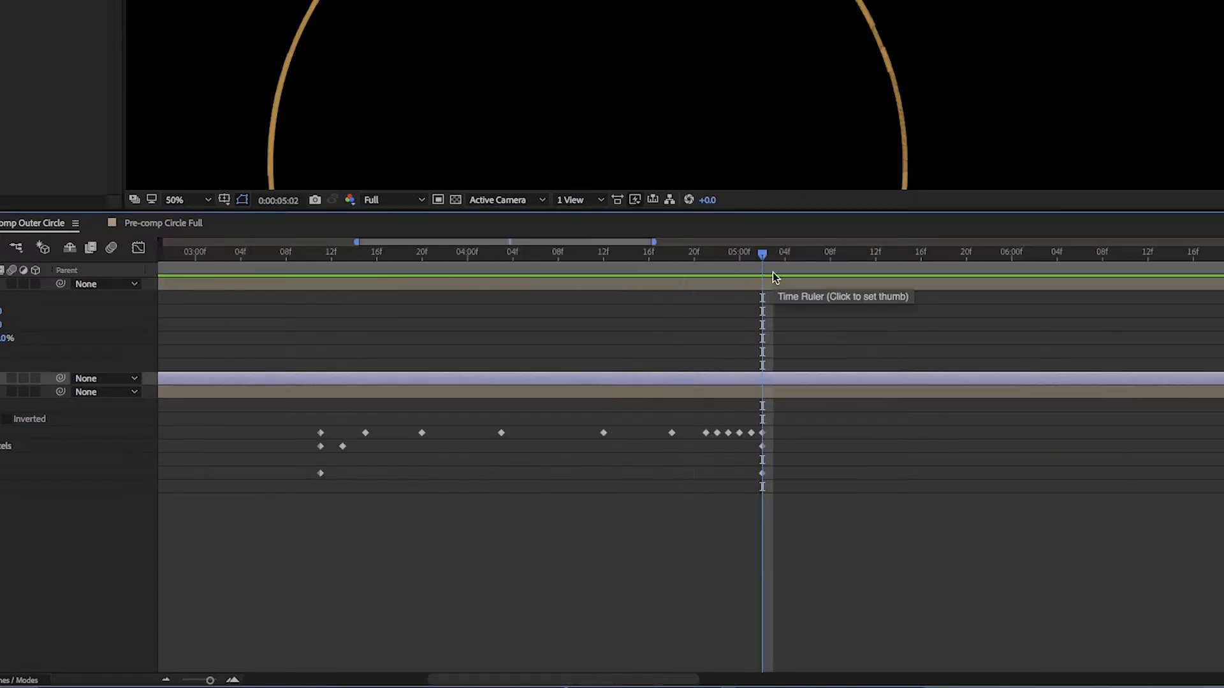
# Keyframe the position of the The Secret To text layer at 0:00:04:18 and 0:00:05:02
pyautogui.click(671, 254)
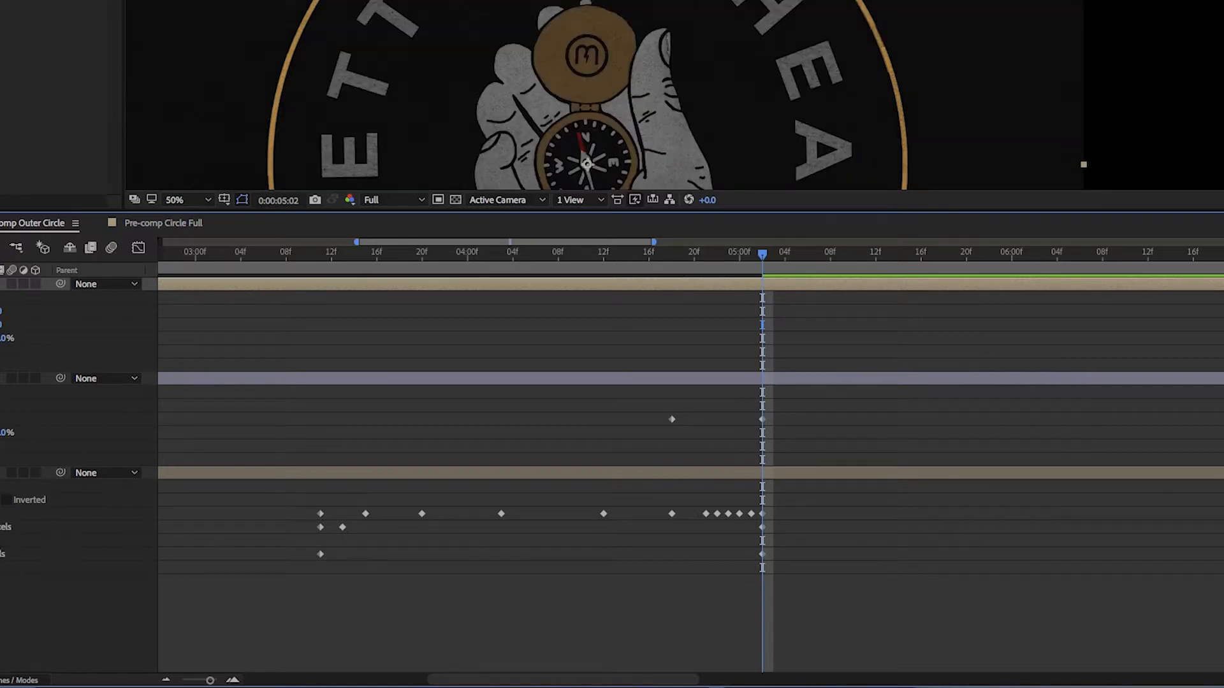
pyautogui.click(762, 554)
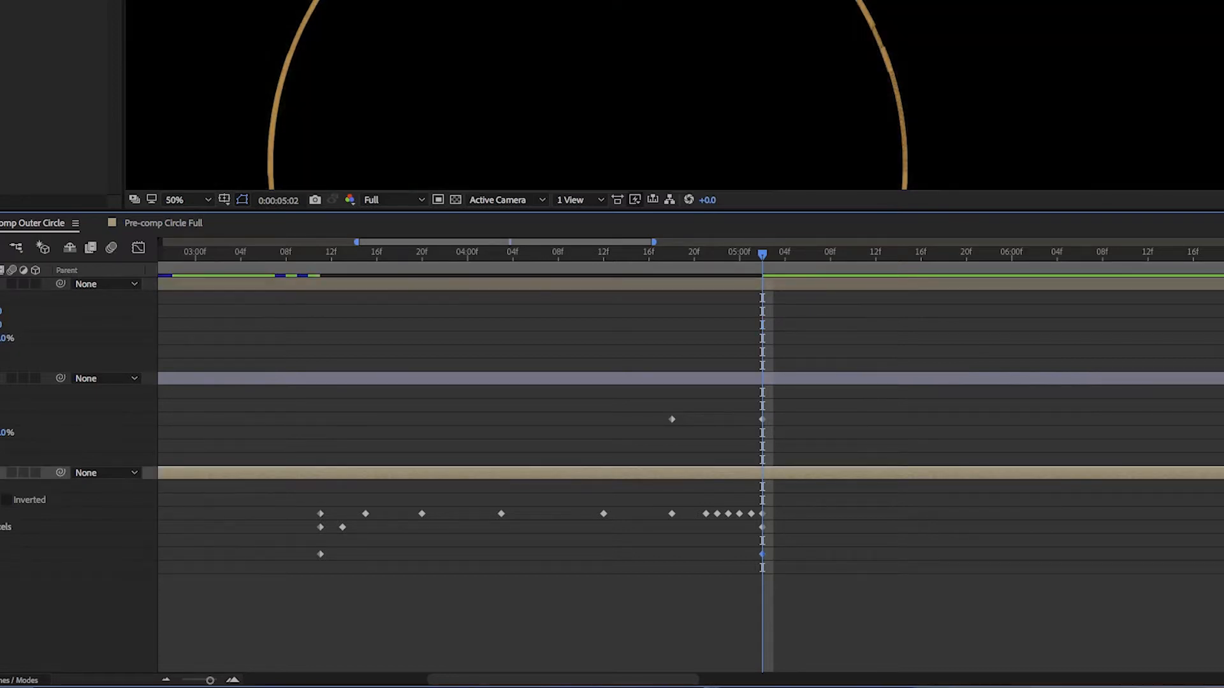
pyautogui.press(',')
pyautogui.click(671, 256)
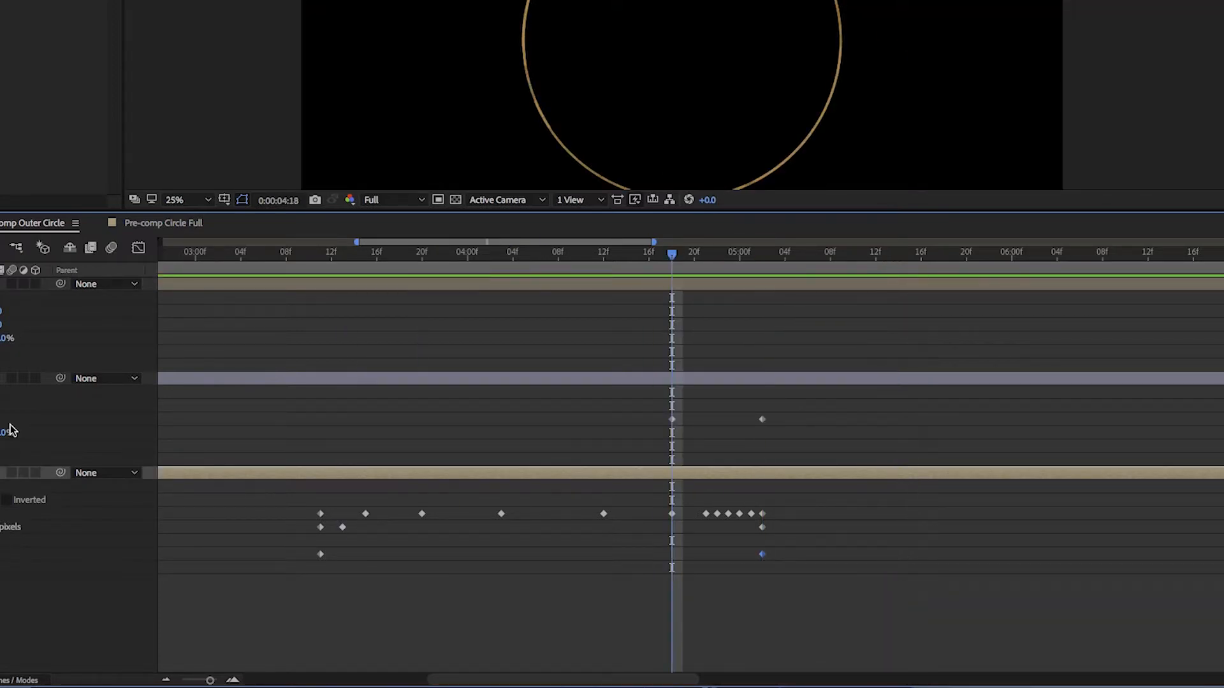
# Try easing the speed curve of the The Secret To text's movement between 0:00:04:18 and 0:00:05:02
pyautogui.hotkey('shift', 'F3')
pyautogui.moveTo(754, 623); pyautogui.dragTo(739, 622)
pyautogui.moveTo(672, 344); pyautogui.dragTo(672, 623)
pyautogui.moveTo(679, 623); pyautogui.dragTo(731, 623)
pyautogui.moveTo(672, 255)
pyautogui.mouseDown()
pyautogui.moveTo(644, 267)
pyautogui.moveTo(672, 261)
pyautogui.mouseUp()
pyautogui.hotkey('shift', 'F3')
# Switch the The Secret To text's motion to the value graph and add an overshoot keyframe of about 85 px at 0:00:04:22
pyautogui.click(762, 255)
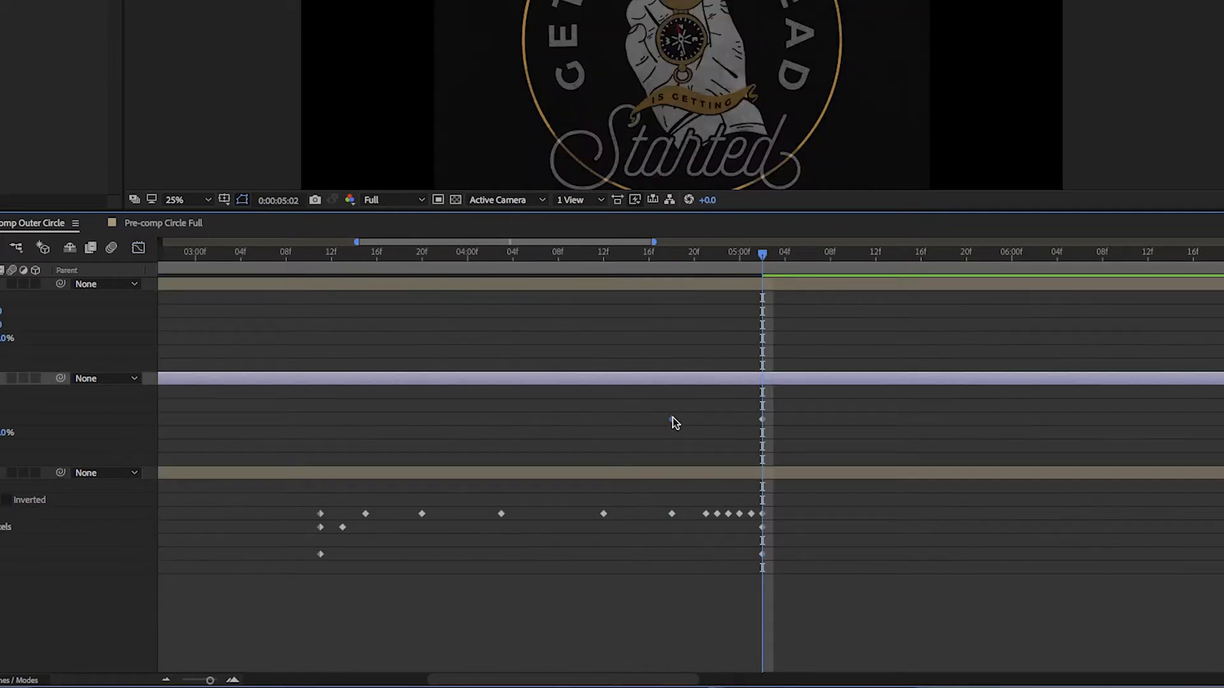
pyautogui.click(672, 255)
pyautogui.hotkey('shift', 'F3')
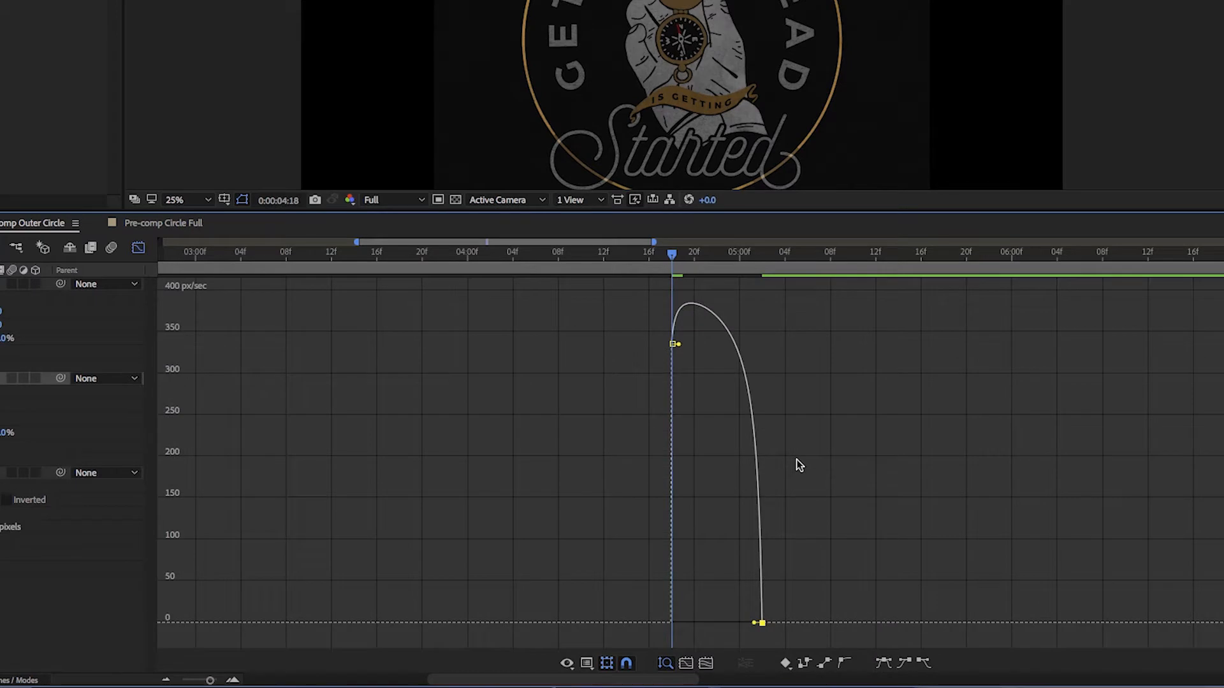
pyautogui.click(786, 663)
pyautogui.press('Escape')
pyautogui.click(586, 663)
pyautogui.click(637, 533)
pyautogui.click(751, 253)
pyautogui.click(758, 261)
pyautogui.keyDown('ctrl'); pyautogui.click(740, 601); pyautogui.keyUp('ctrl')
pyautogui.moveTo(740, 601); pyautogui.dragTo(717, 610)
pyautogui.click(626, 261)
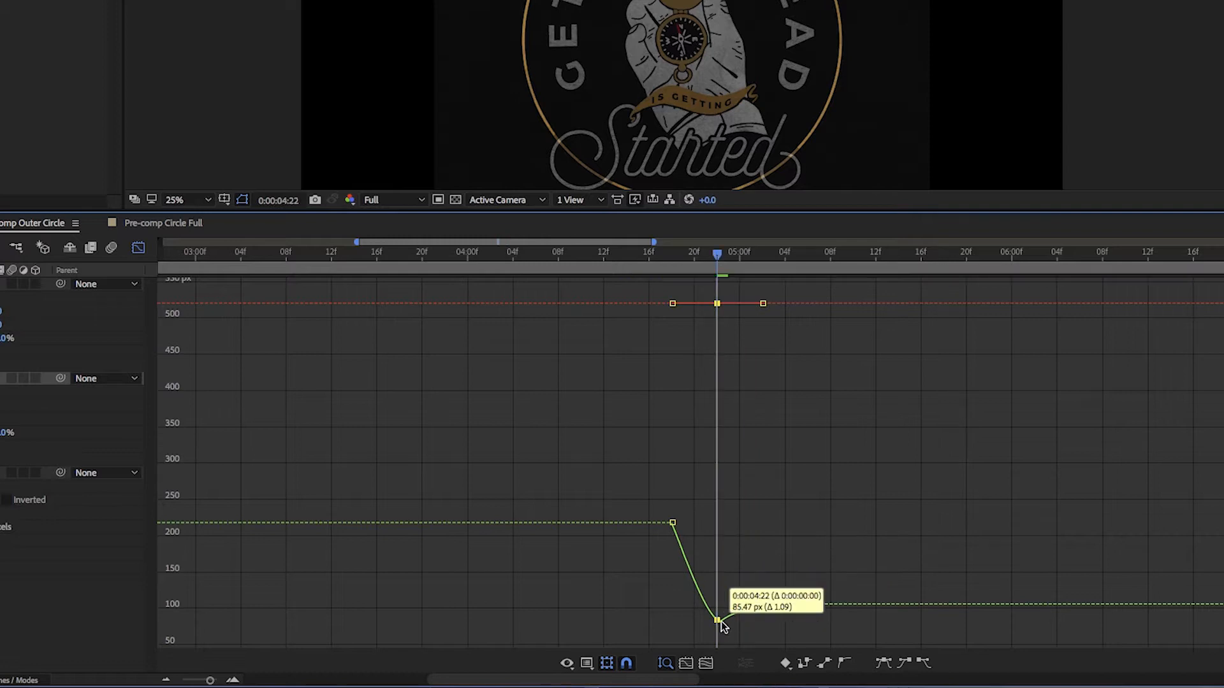
# Ease the The Secret To text's motion and retime its first keyframe to 0:00:04:16 and the overshoot keyframe to 0:00:04:21
pyautogui.click(686, 663)
pyautogui.click(627, 547)
pyautogui.click(672, 251)
pyautogui.moveTo(699, 541); pyautogui.dragTo(691, 542)
pyautogui.click(648, 255)
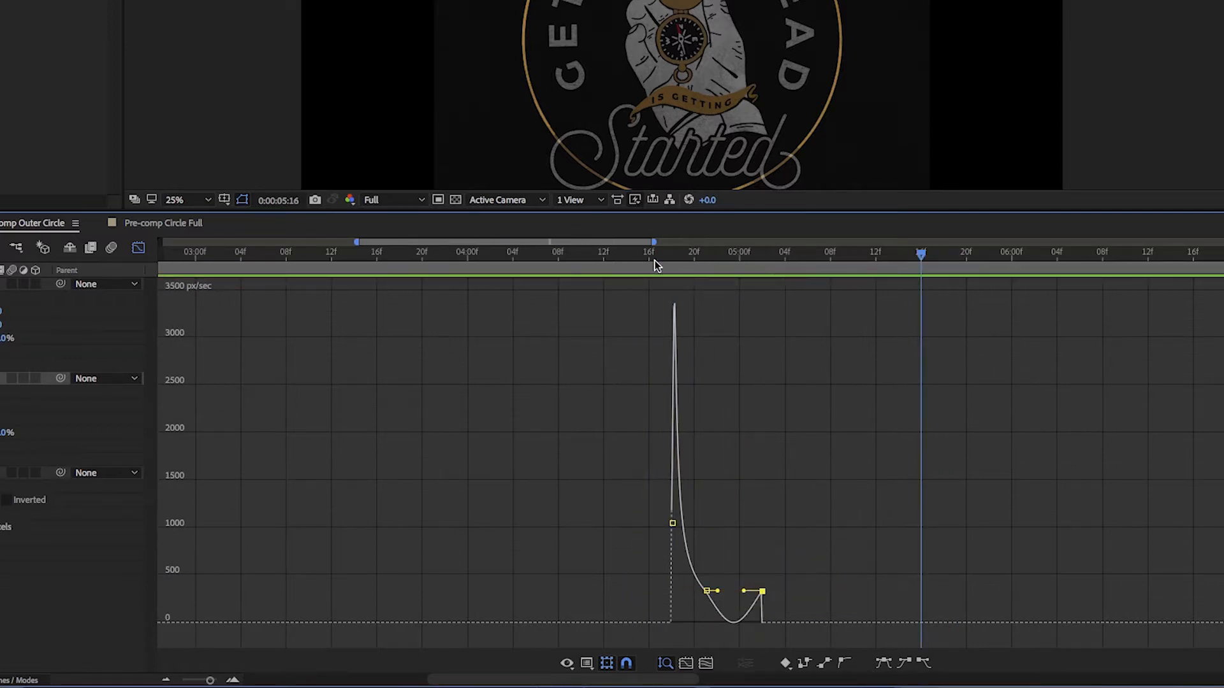
pyautogui.hotkey('shift', 'F3')
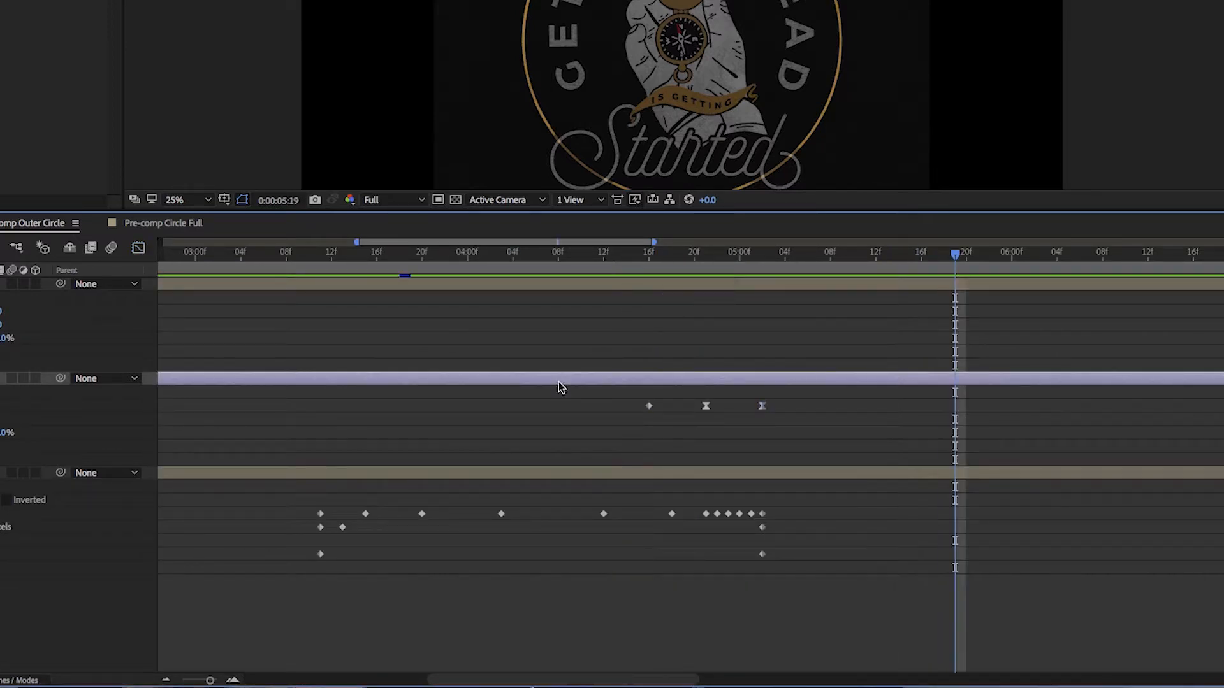
# Duplicate the The Secret To text layer eleven times to get one copy per letter
pyautogui.hotkey('ctrl', 'd')
pyautogui.hotkey('ctrl', 'd')
pyautogui.hotkey('ctrl', 'd')
pyautogui.hotkey('ctrl', 'd')
pyautogui.hotkey('ctrl', 'd')
pyautogui.hotkey('ctrl', 'd')
pyautogui.hotkey('ctrl', 'd')
pyautogui.hotkey('ctrl', 'd')
pyautogui.hotkey('ctrl', 'd')
pyautogui.hotkey('ctrl', 'd')
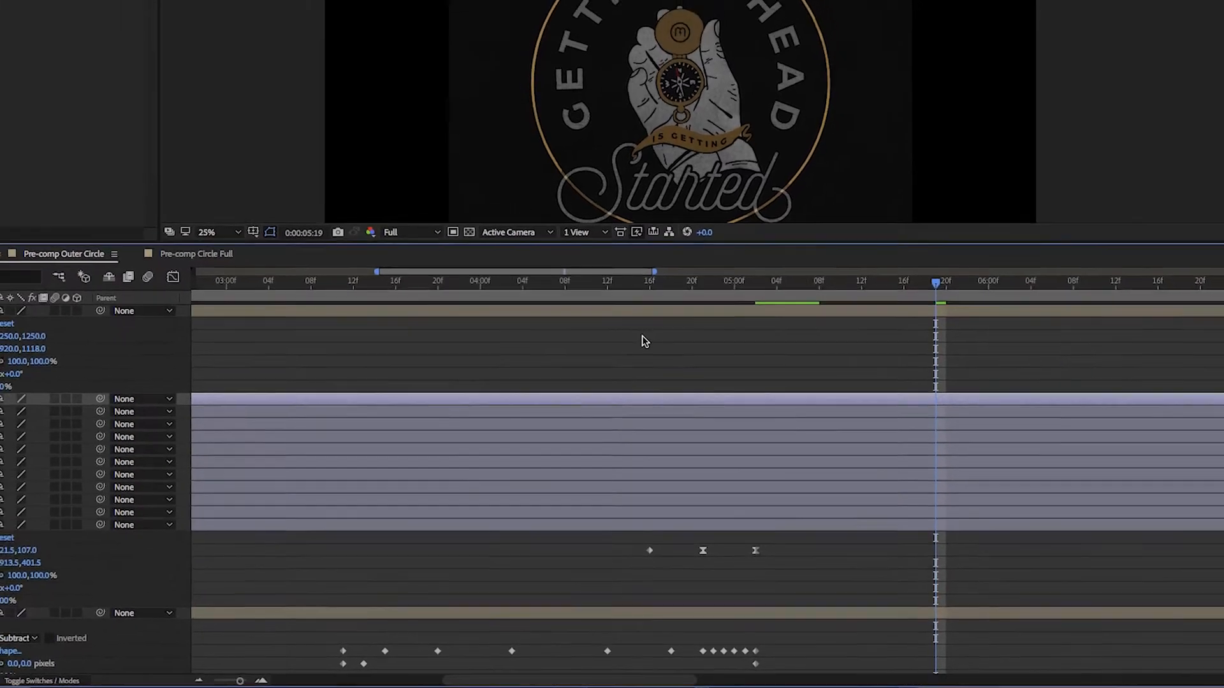
pyautogui.hotkey('ctrl', 'd')
# Mask each The Secret To duplicate, from layer 12 down to layer 2, so that it shows a single letter of the phrase
pyautogui.scroll(2, 645, 71)
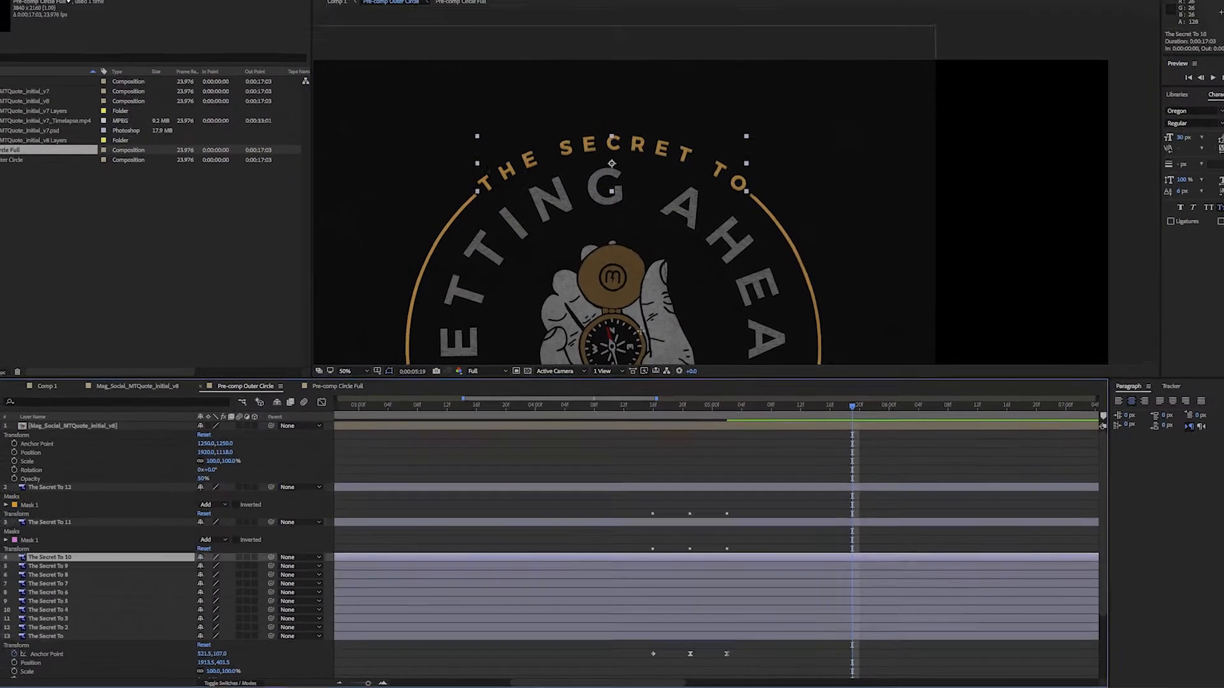
pyautogui.hotkey('ctrl', 'v')
pyautogui.hotkey('ctrl', 'Down')
pyautogui.hotkey('ctrl', 'v')
pyautogui.hotkey('ctrl', 'Down')
pyautogui.hotkey('ctrl', 'v')
pyautogui.hotkey('ctrl', 'Down')
pyautogui.hotkey('ctrl', 'v')
pyautogui.hotkey('ctrl', 'Down')
pyautogui.hotkey('ctrl', 'v')
pyautogui.hotkey('ctrl', 'Down')
pyautogui.hotkey('ctrl', 'v')
pyautogui.hotkey('ctrl', 'Down')
pyautogui.hotkey('ctrl', 'v')
pyautogui.hotkey('ctrl', 'Down')
pyautogui.hotkey('ctrl', 'v')
pyautogui.hotkey('ctrl', 'Down')
pyautogui.hotkey('ctrl', 'v')
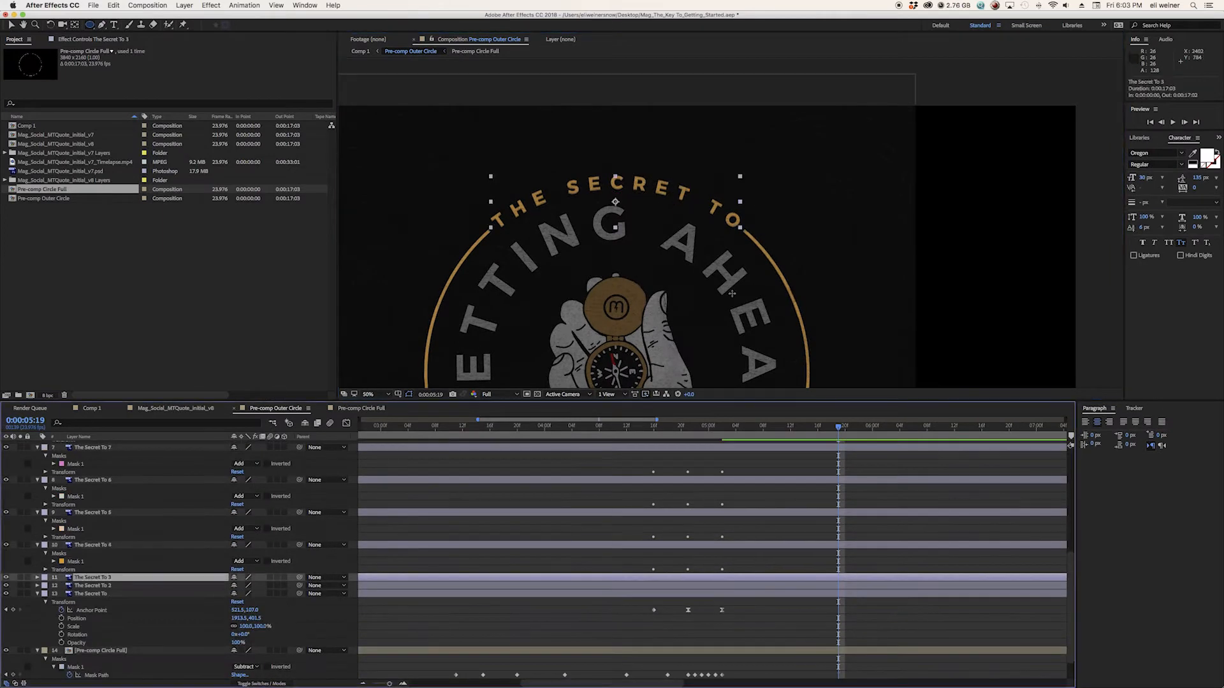
pyautogui.hotkey('ctrl', 'Down')
pyautogui.hotkey('ctrl', 'v')
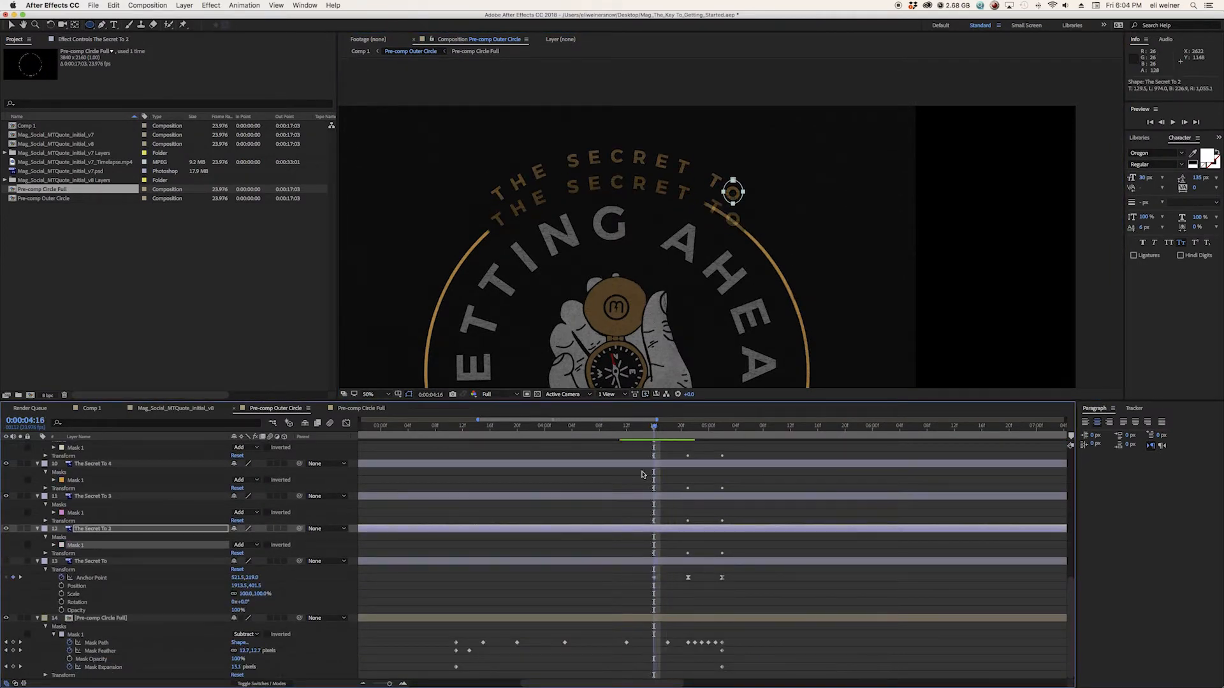
# Trim the letter layers to start at 0:00:04:16 and move the The Secret To 12 layer to start at 0:00:03:15
pyautogui.press('v')
pyautogui.scroll(10, 628, 483)
pyautogui.press(';')
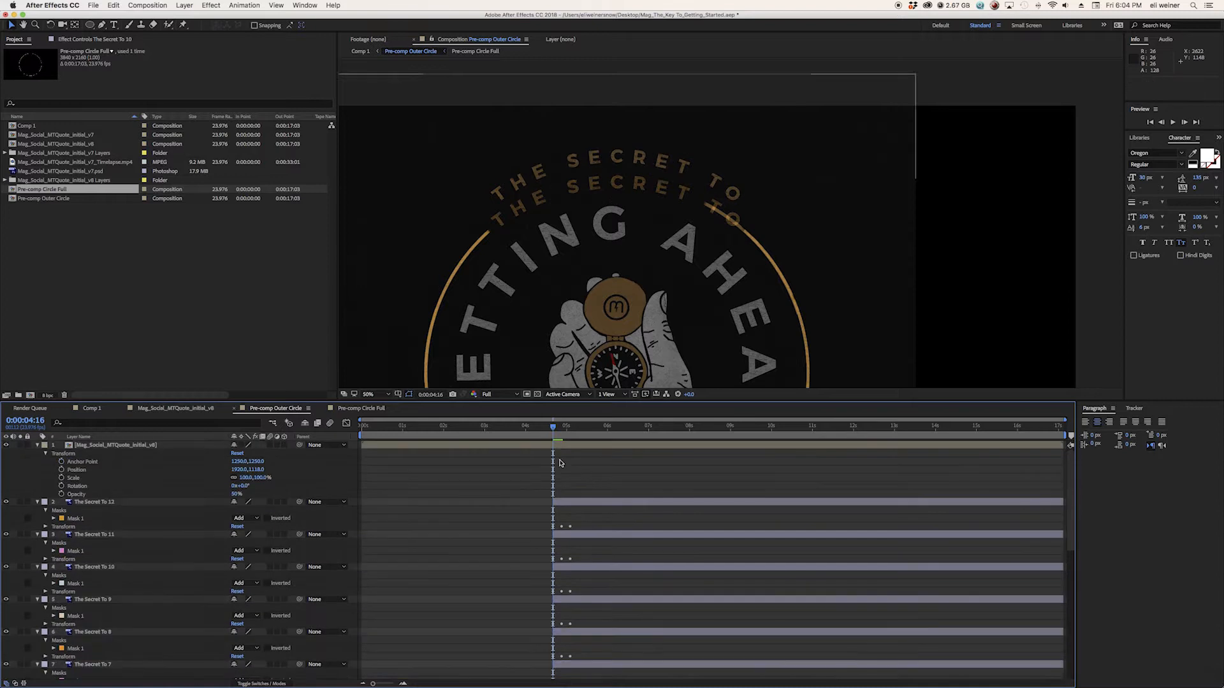
pyautogui.moveTo(628, 501); pyautogui.dragTo(585, 502)
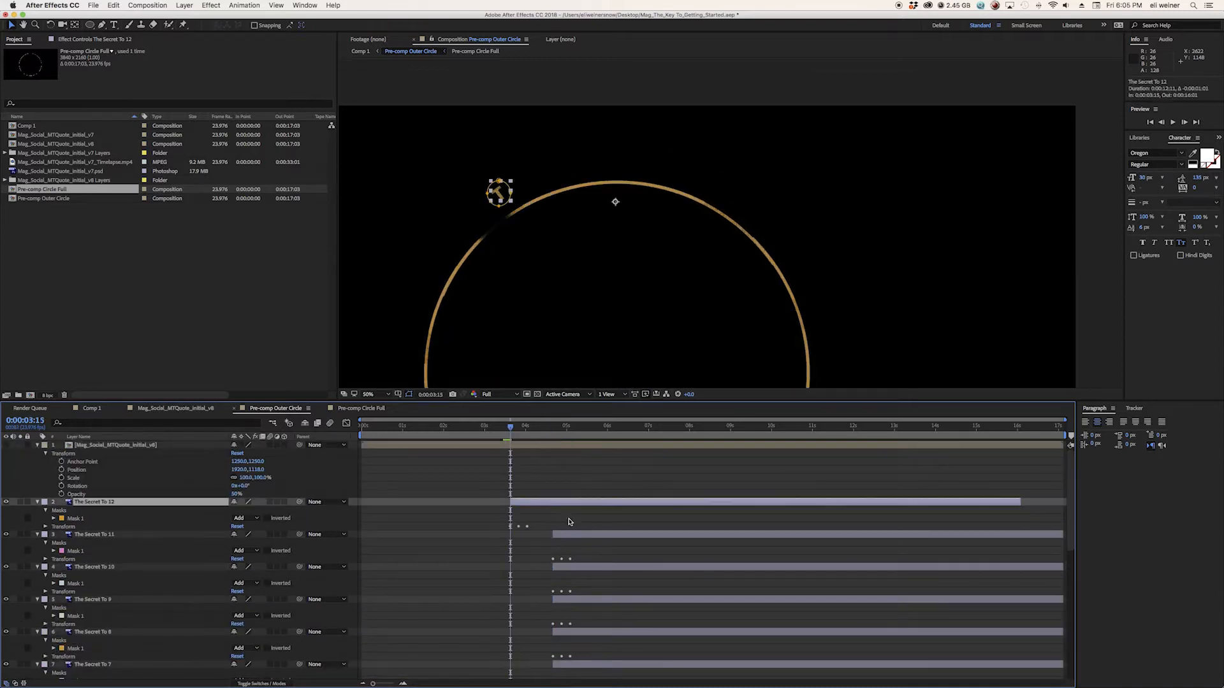
# Stagger the The Secret To 11 through The Secret To 7 layers so each letter starts two frames after the previous one
pyautogui.click(577, 534)
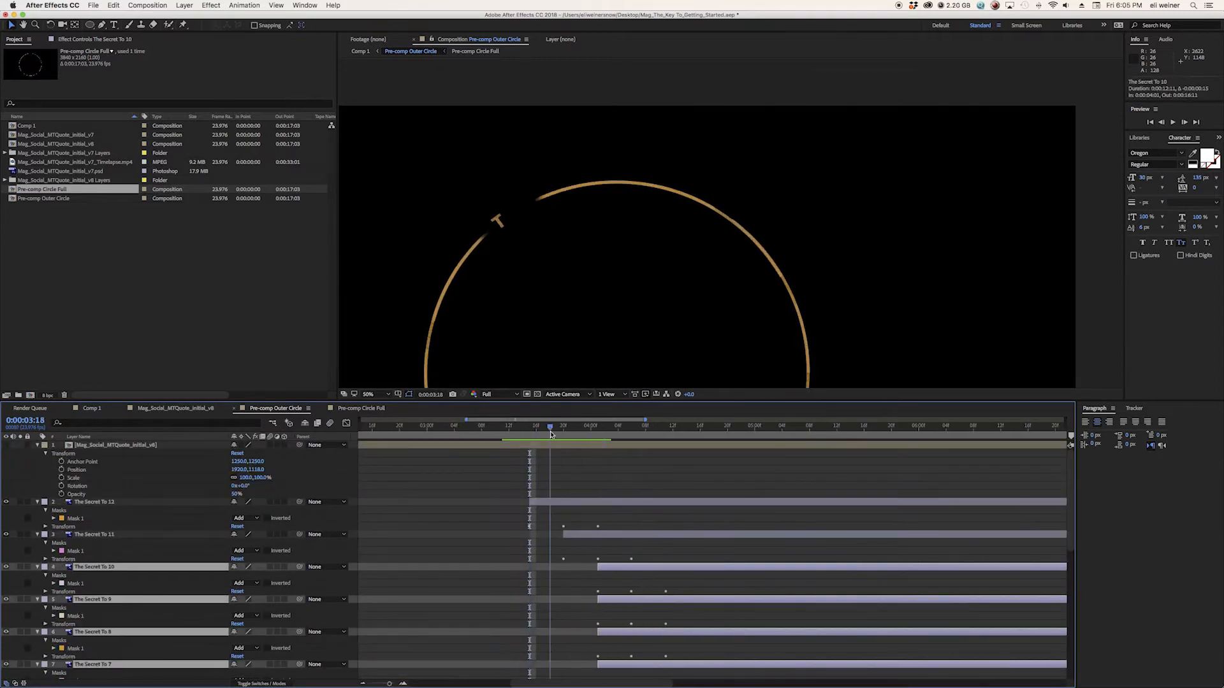
pyautogui.moveTo(570, 434); pyautogui.dragTo(638, 434)
pyautogui.keyDown('shift'); pyautogui.click(638, 534); pyautogui.keyUp('shift')
pyautogui.moveTo(638, 534); pyautogui.dragTo(617, 534)
pyautogui.moveTo(631, 566); pyautogui.dragTo(622, 632)
pyautogui.moveTo(607, 665); pyautogui.dragTo(627, 667)
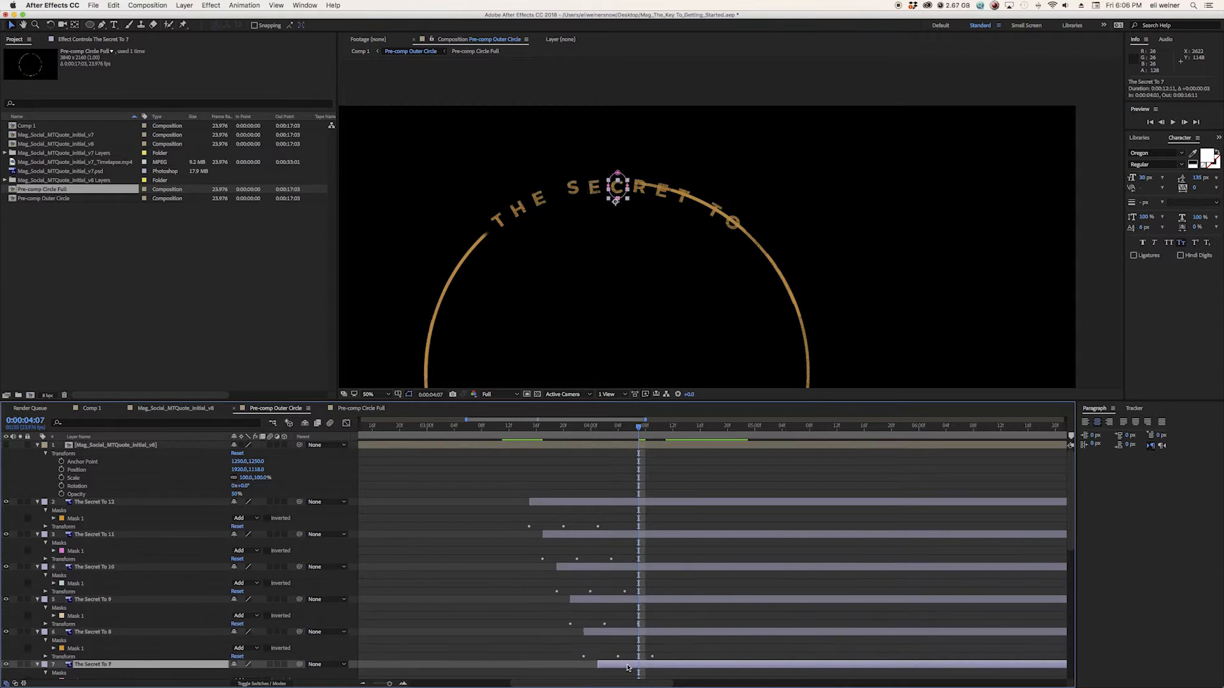
# Delay the The Secret To 9, 8 and 7 layers by three frames to leave a pause between the words THE and SECRET
pyautogui.moveTo(493, 432); pyautogui.dragTo(686, 430)
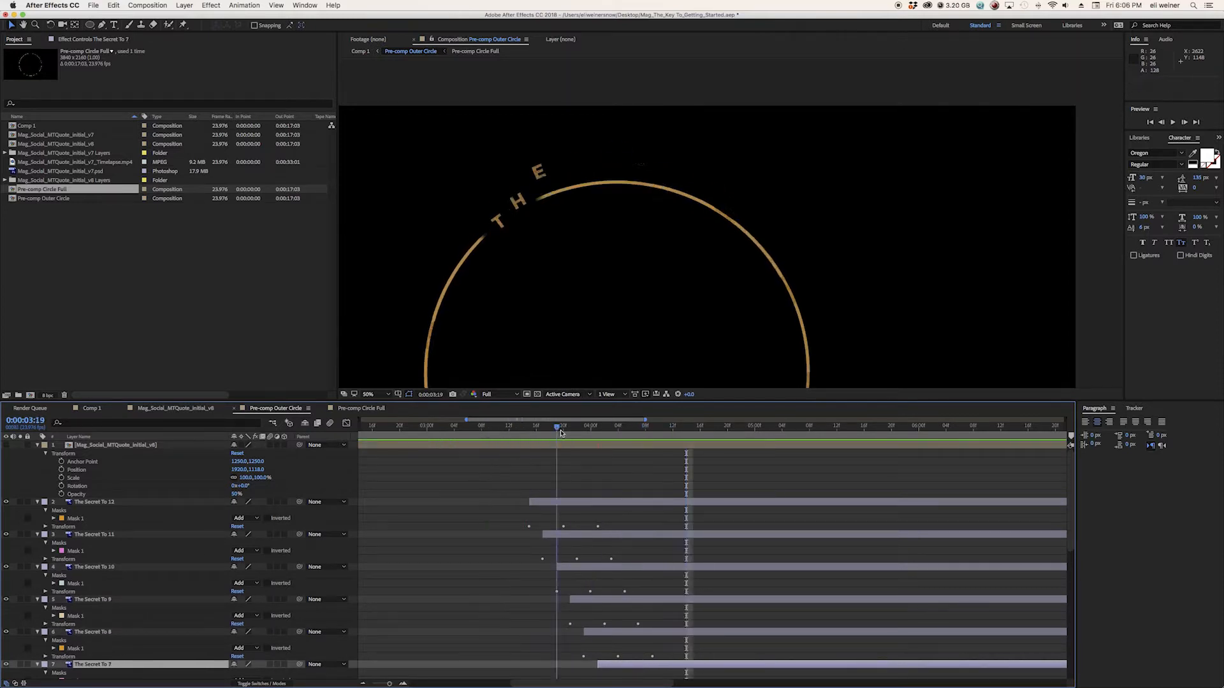
pyautogui.moveTo(644, 600); pyautogui.dragTo(657, 600)
pyautogui.click(579, 429)
pyautogui.moveTo(606, 632); pyautogui.dragTo(626, 633)
pyautogui.moveTo(609, 665); pyautogui.dragTo(628, 665)
pyautogui.moveTo(557, 429); pyautogui.dragTo(638, 430)
# Stagger the The Secret To 6, 5, 4 and 3 layers two frames apart, following the The Secret To 7 layer
pyautogui.scroll(-5, 618, 573)
pyautogui.click(619, 574)
pyautogui.keyDown('shift'); pyautogui.click(623, 669); pyautogui.keyUp('shift')
pyautogui.moveTo(590, 551); pyautogui.dragTo(661, 583)
pyautogui.moveTo(650, 615); pyautogui.dragTo(677, 616)
pyautogui.moveTo(656, 649); pyautogui.dragTo(674, 652)
pyautogui.scroll(-5, 676, 606)
pyautogui.moveTo(670, 552); pyautogui.dragTo(718, 554)
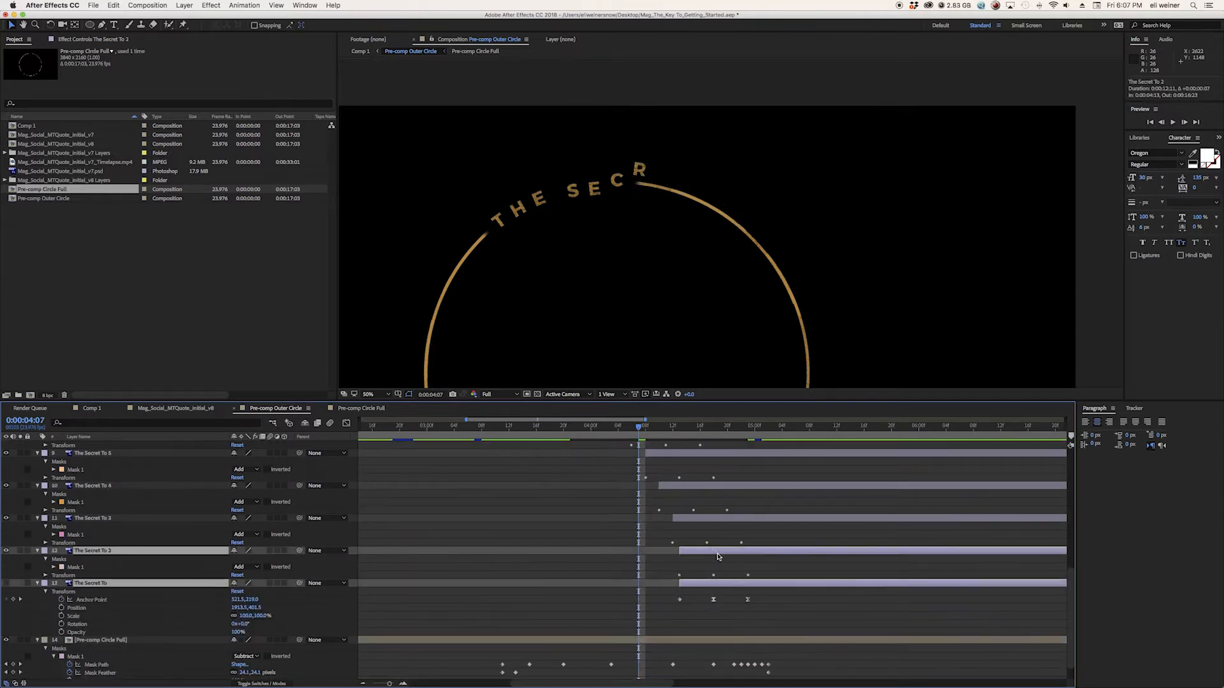
# Widen the stagger of the The Secret To 6, 5 and 4 layers to three frames per letter
pyautogui.moveTo(638, 427); pyautogui.dragTo(672, 427)
pyautogui.click(683, 487)
pyautogui.scroll(5, 644, 472)
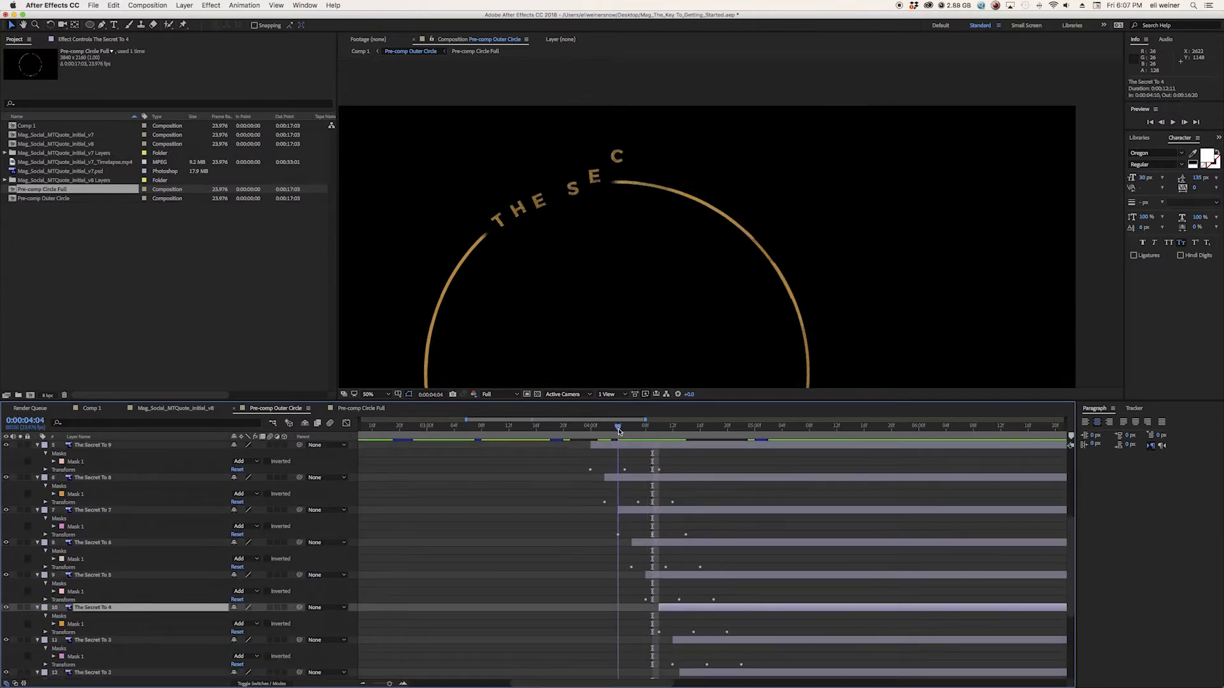
pyautogui.moveTo(671, 543); pyautogui.dragTo(678, 543)
pyautogui.moveTo(671, 575); pyautogui.dragTo(697, 608)
pyautogui.moveTo(672, 428)
pyautogui.mouseDown()
pyautogui.moveTo(742, 428)
pyautogui.moveTo(686, 428)
pyautogui.mouseUp()
# Delay the The Secret To 3 layer to start at 0:00:04:17 and the The Secret To 2 layer at 0:00:04:21
pyautogui.click(704, 640)
pyautogui.keyDown('shift'); pyautogui.click(705, 672); pyautogui.keyUp('shift')
pyautogui.moveTo(706, 672); pyautogui.dragTo(733, 672)
pyautogui.scroll(-5, 784, 540)
pyautogui.click(746, 616)
pyautogui.moveTo(734, 428); pyautogui.dragTo(693, 428)
pyautogui.moveTo(733, 583); pyautogui.dragTo(760, 583)
pyautogui.moveTo(710, 427); pyautogui.dragTo(679, 428)
pyautogui.moveTo(733, 550); pyautogui.dragTo(740, 550)
# Preview the staggered letter entrance against the opening ring and save the project
pyautogui.moveTo(679, 428); pyautogui.dragTo(367, 428)
pyautogui.scroll(-2, 708, 306)
pyautogui.press('space')
pyautogui.press('super+s')
pyautogui.moveTo(755, 428); pyautogui.dragTo(858, 427)
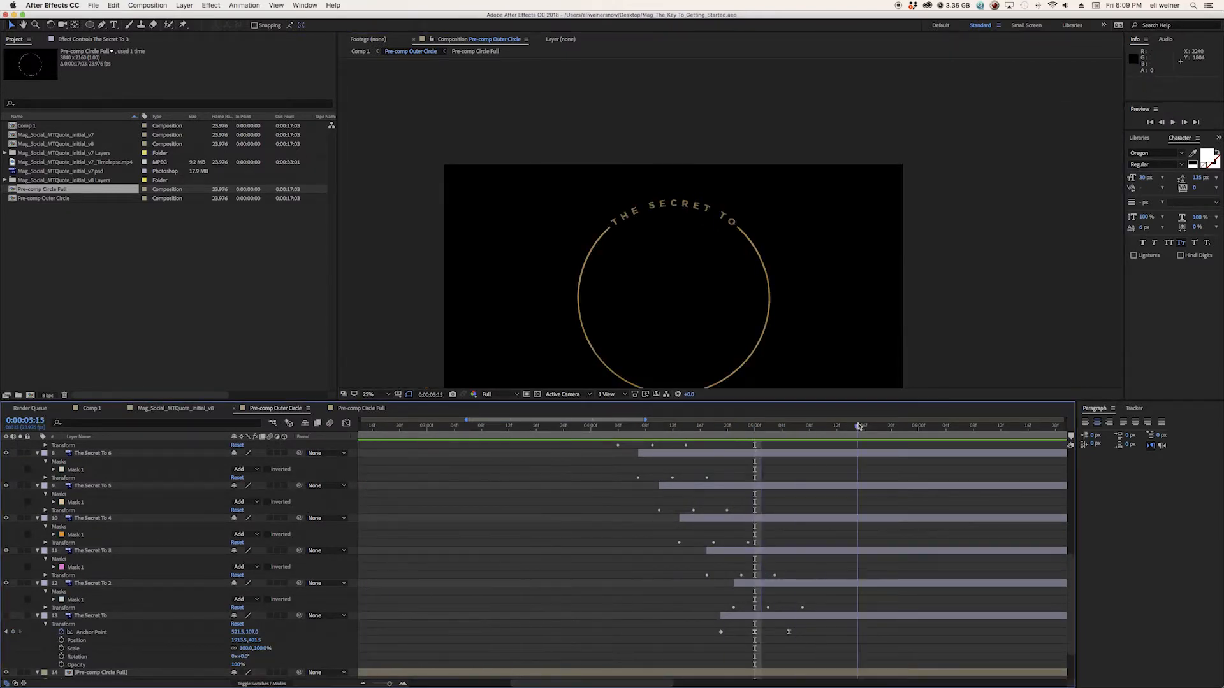
pyautogui.moveTo(444, 424); pyautogui.dragTo(287, 430)
pyautogui.press('-')
pyautogui.press('-')
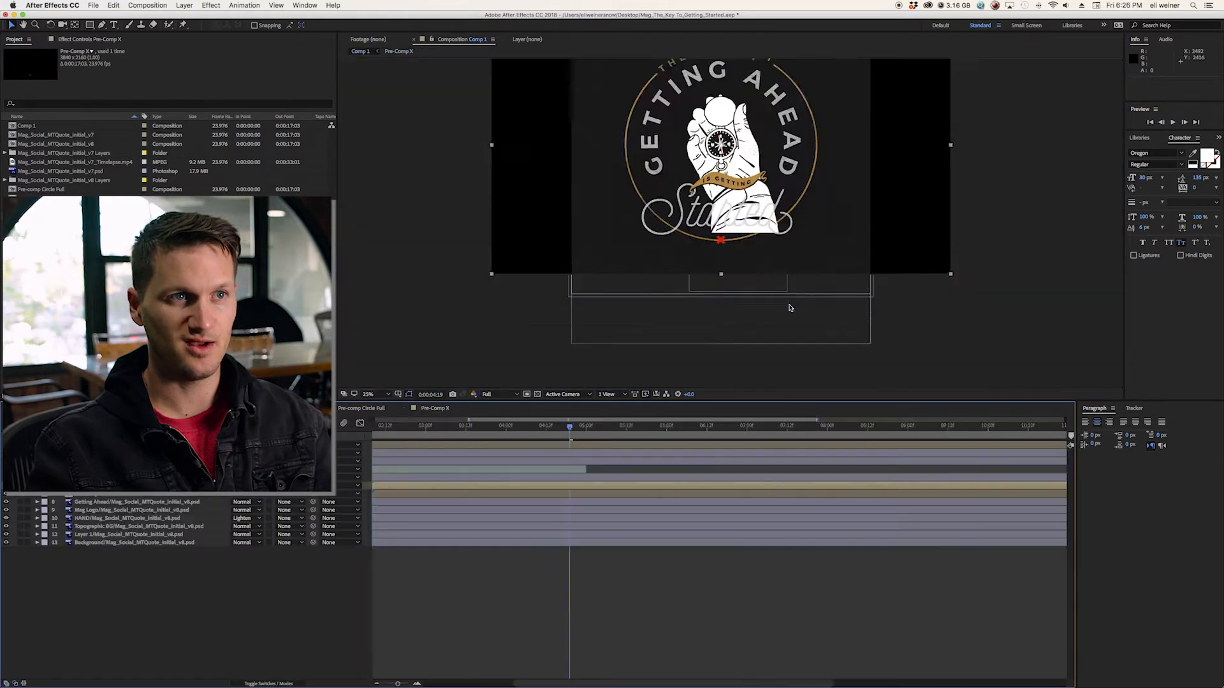
# Review the badge and red X animation in Comp 1 between 0:00:05:15 and 0:00:04:00
pyautogui.click(727, 289)
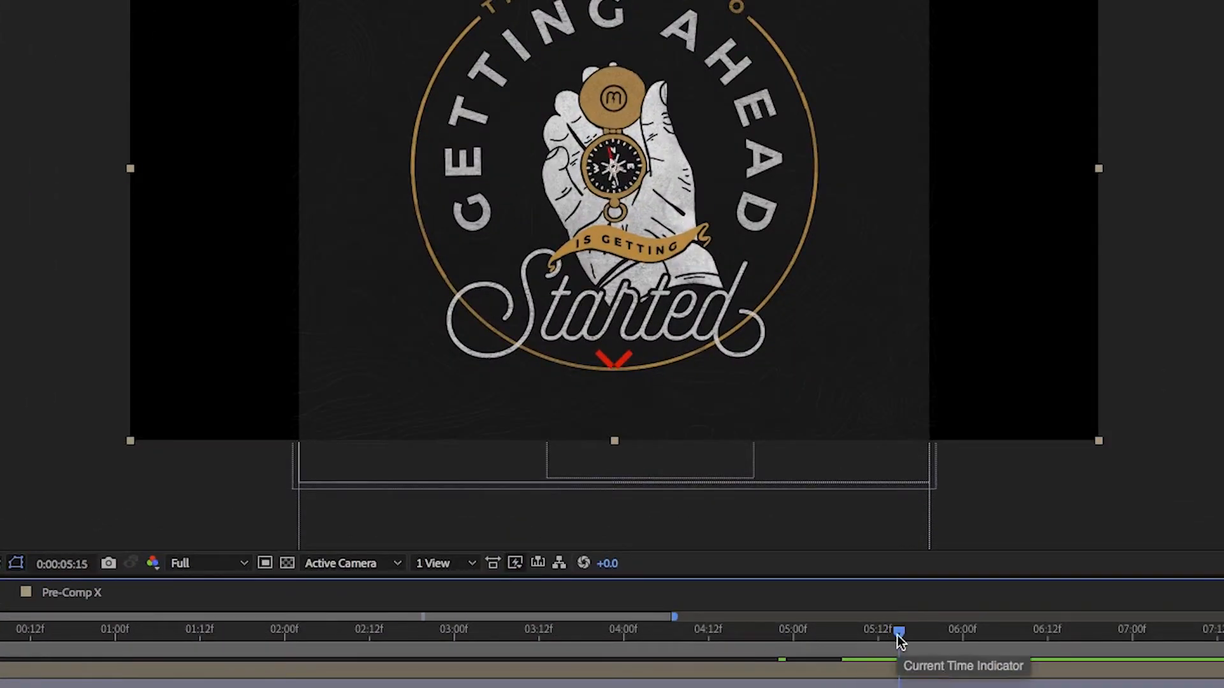
pyautogui.moveTo(891, 637); pyautogui.dragTo(622, 637)
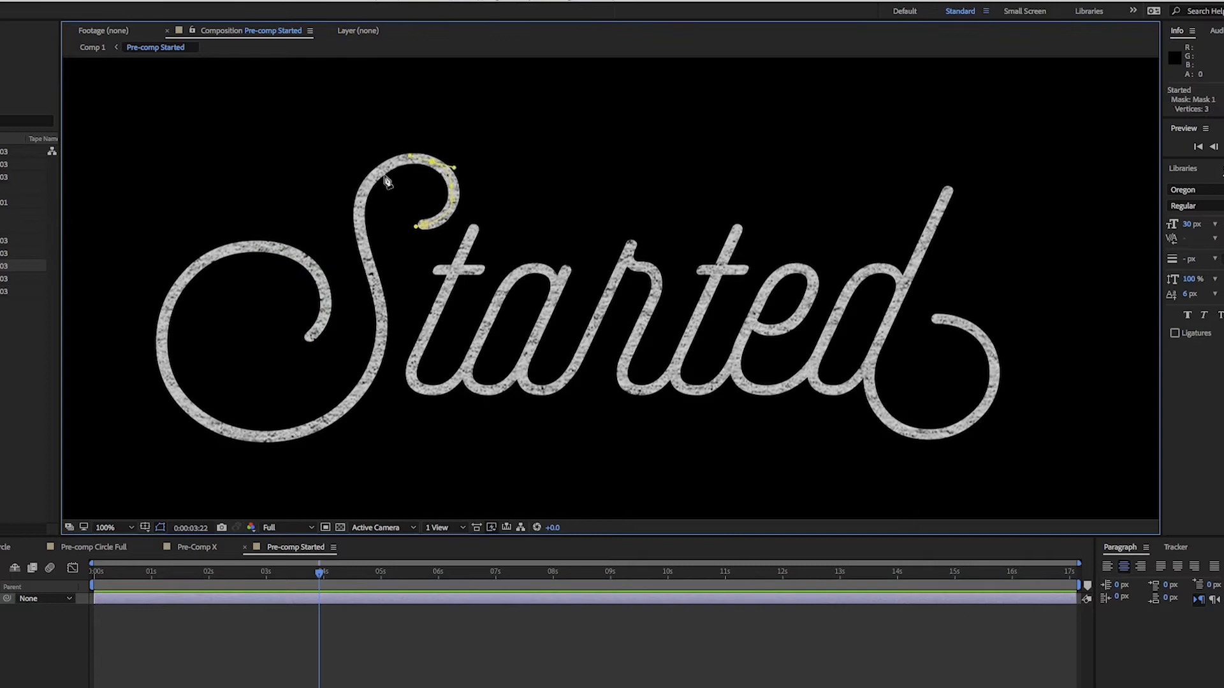
# Finish tracing the S of Started with the Pen tool, following its large loop to the inner end of the swirl
pyautogui.moveTo(164, 338); pyautogui.dragTo(167, 299)
pyautogui.moveTo(258, 247); pyautogui.dragTo(295, 257)
pyautogui.click(310, 336)
pyautogui.moveTo(311, 336); pyautogui.dragTo(359, 284)
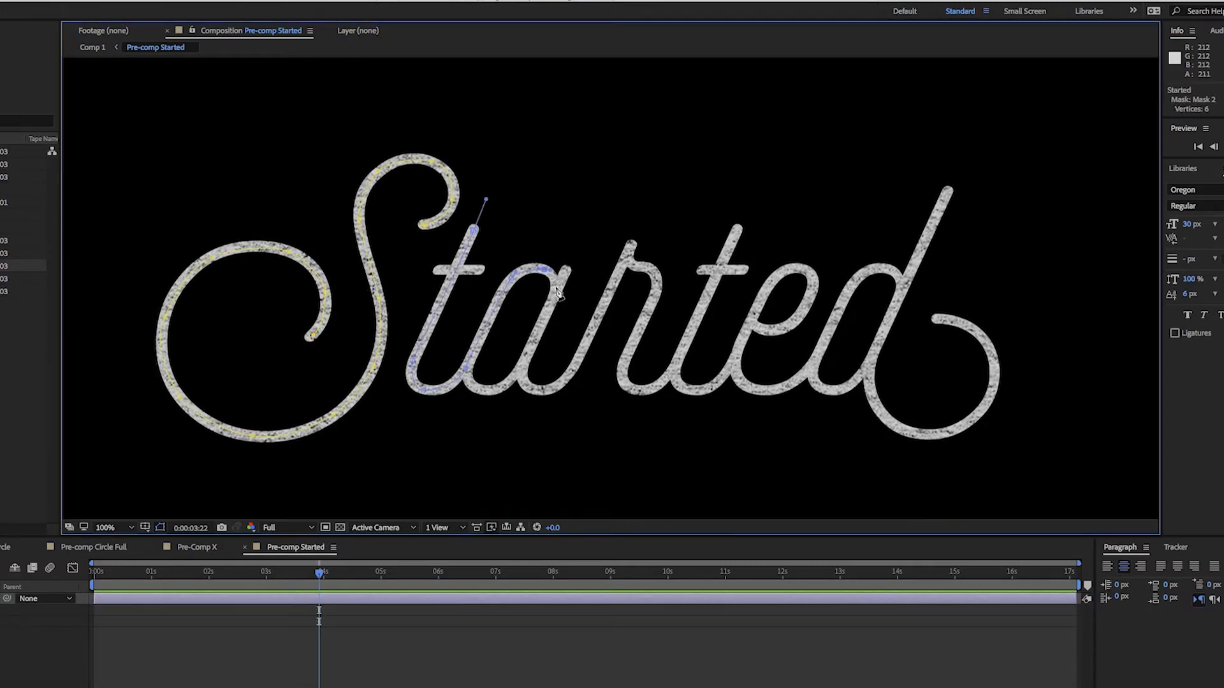
# Continue the second mask path along the centre of the a and r of Started
pyautogui.moveTo(554, 290); pyautogui.dragTo(550, 306)
pyautogui.click(541, 329)
pyautogui.click(526, 361)
pyautogui.moveTo(503, 386)
pyautogui.mouseDown()
pyautogui.moveTo(467, 371)
pyautogui.moveTo(475, 389)
pyautogui.mouseUp()
pyautogui.click(516, 365)
pyautogui.click(521, 370)
pyautogui.moveTo(500, 388); pyautogui.dragTo(572, 375)
pyautogui.click(566, 271)
pyautogui.click(593, 327)
pyautogui.click(631, 245)
pyautogui.moveTo(650, 269); pyautogui.dragTo(657, 274)
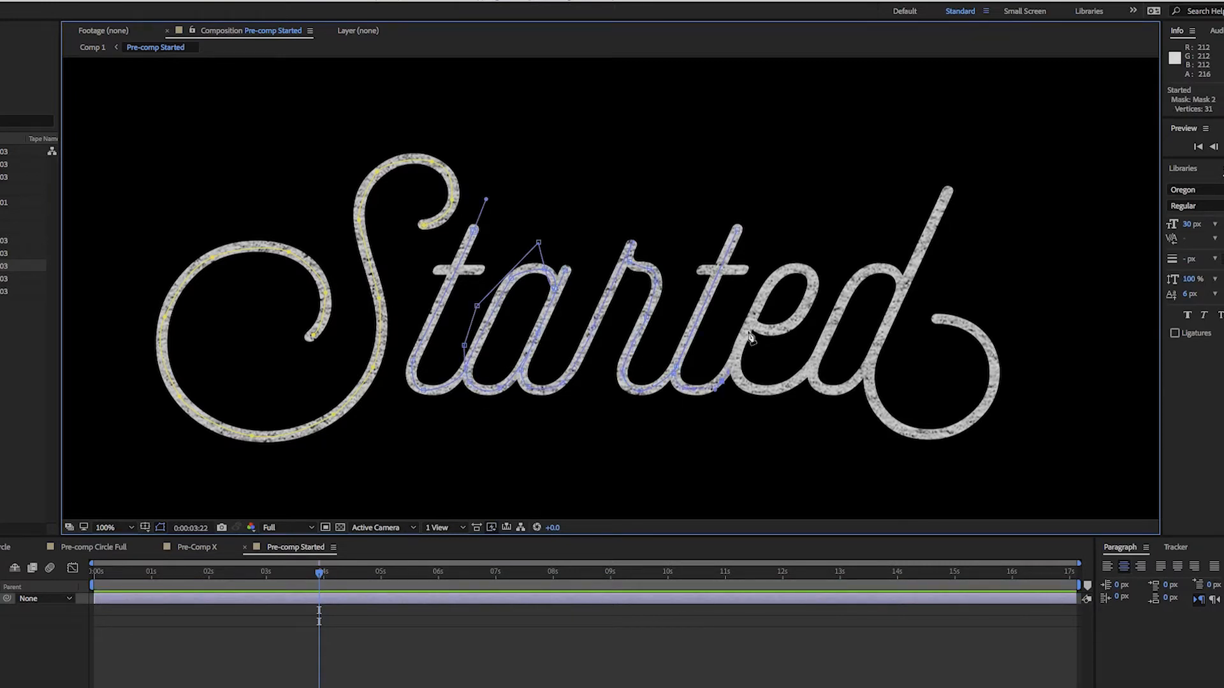
# Trace the second mask path through the e and d of Started and around the closing swirl
pyautogui.moveTo(770, 330); pyautogui.dragTo(758, 327)
pyautogui.moveTo(733, 365); pyautogui.dragTo(735, 375)
pyautogui.moveTo(786, 387); pyautogui.dragTo(796, 381)
pyautogui.moveTo(857, 278); pyautogui.dragTo(867, 271)
pyautogui.moveTo(844, 388); pyautogui.dragTo(854, 382)
pyautogui.click(948, 191)
pyautogui.moveTo(950, 433); pyautogui.dragTo(963, 426)
pyautogui.moveTo(991, 349); pyautogui.dragTo(919, 318)
pyautogui.click(967, 319)
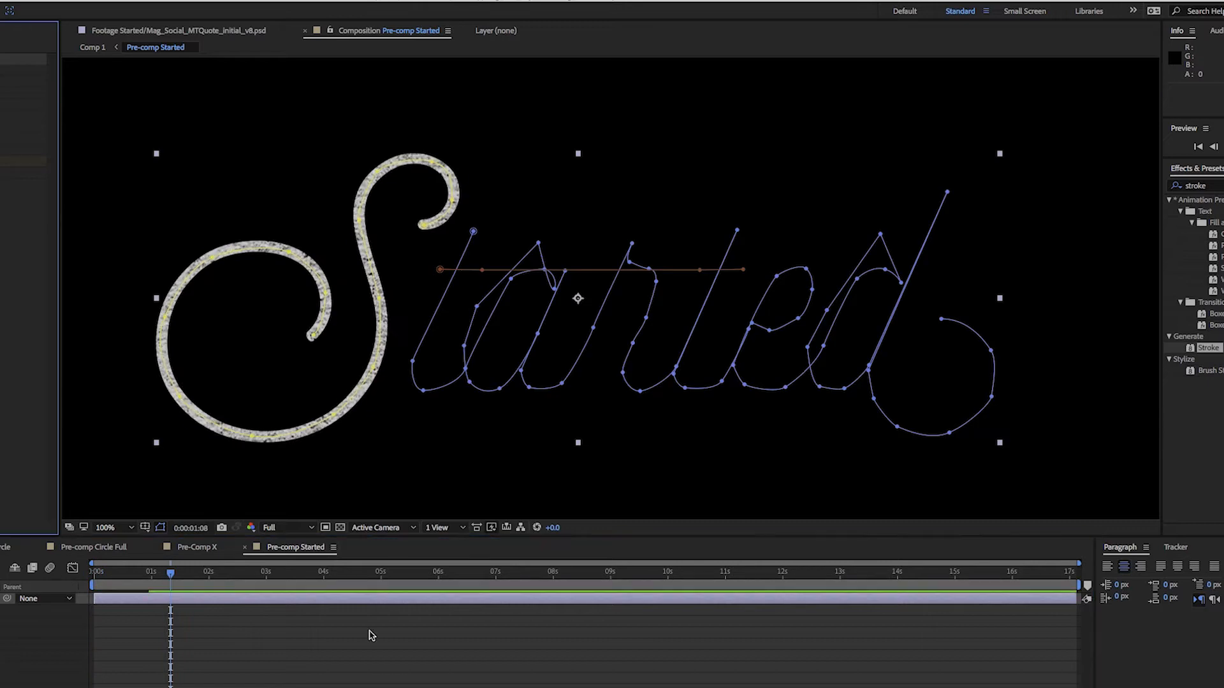
# Preview the Started write-on and refine the S mask's vertices so the path follows the centre of the lettering
pyautogui.press('space')
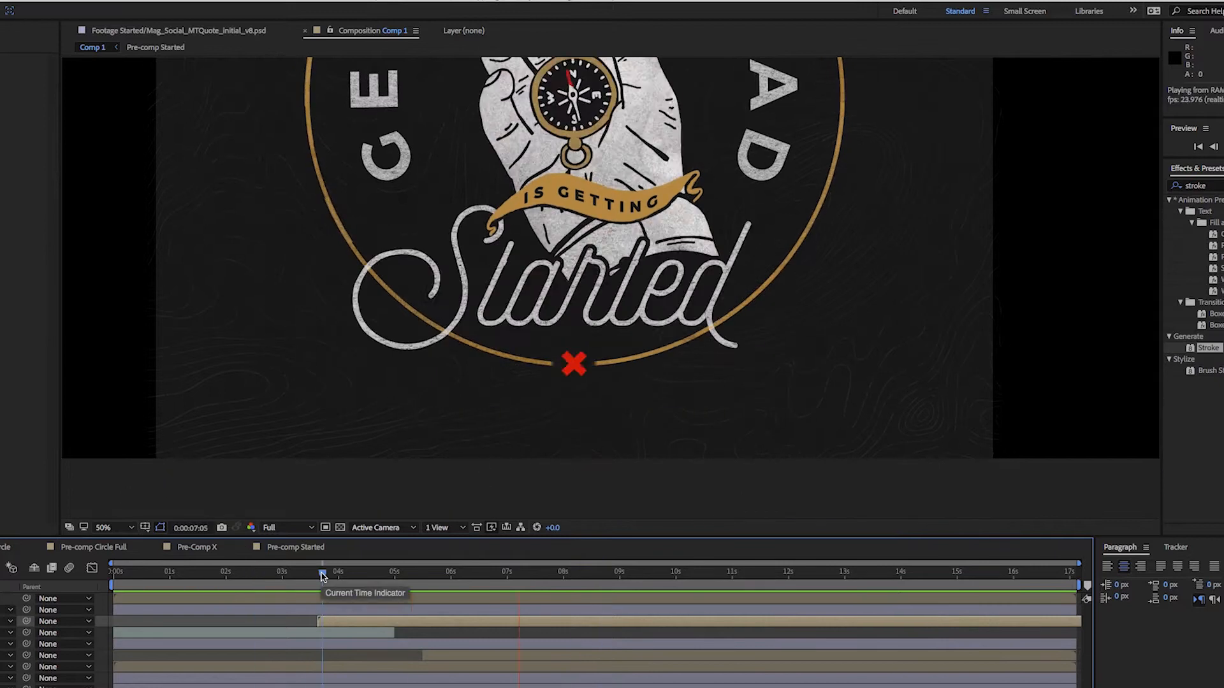
pyautogui.click(82, 548)
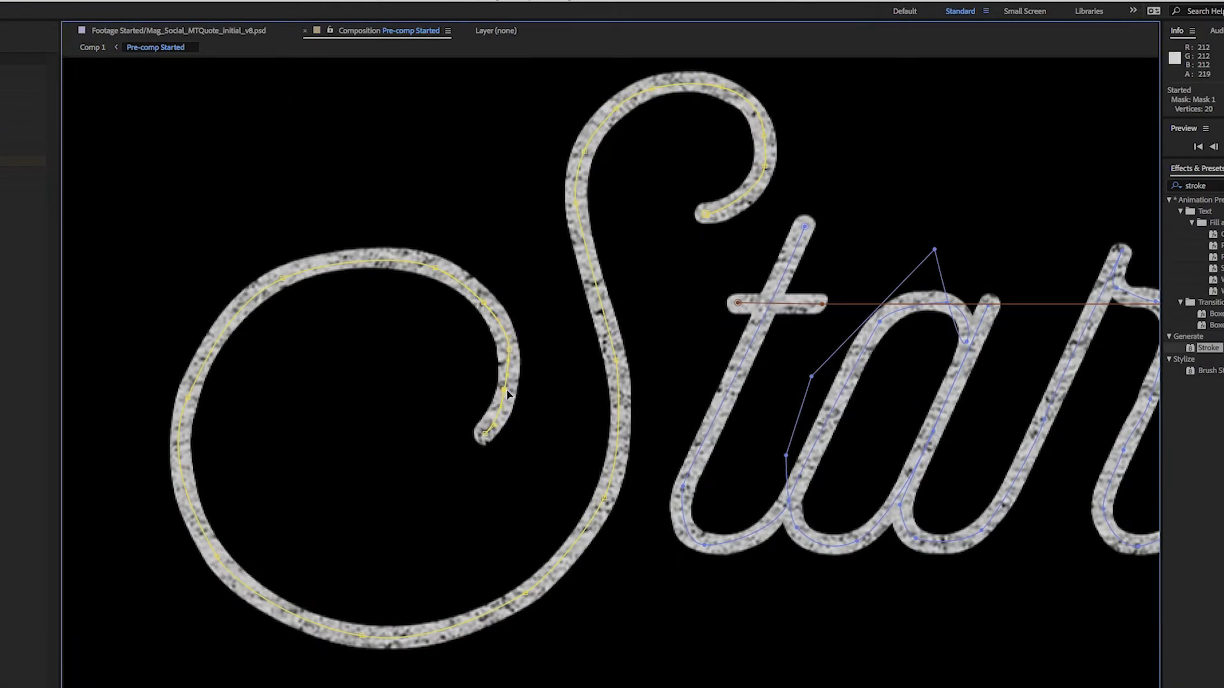
pyautogui.click(507, 393)
pyautogui.click(513, 364)
pyautogui.click(485, 306)
pyautogui.click(390, 262)
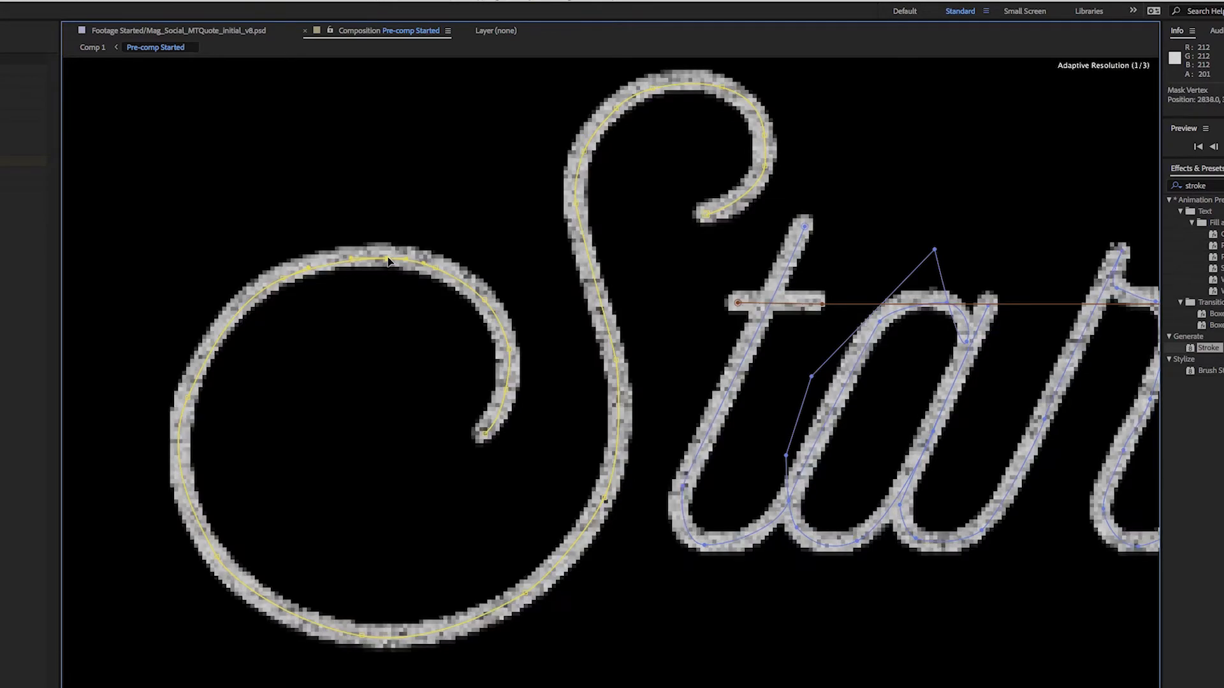
pyautogui.click(330, 266)
pyautogui.click(176, 450)
pyautogui.click(525, 594)
# Refine Mask 2 with extra vertices along the first t, a and r of Started
pyautogui.click(790, 499)
pyautogui.scroll(5, 935, 249)
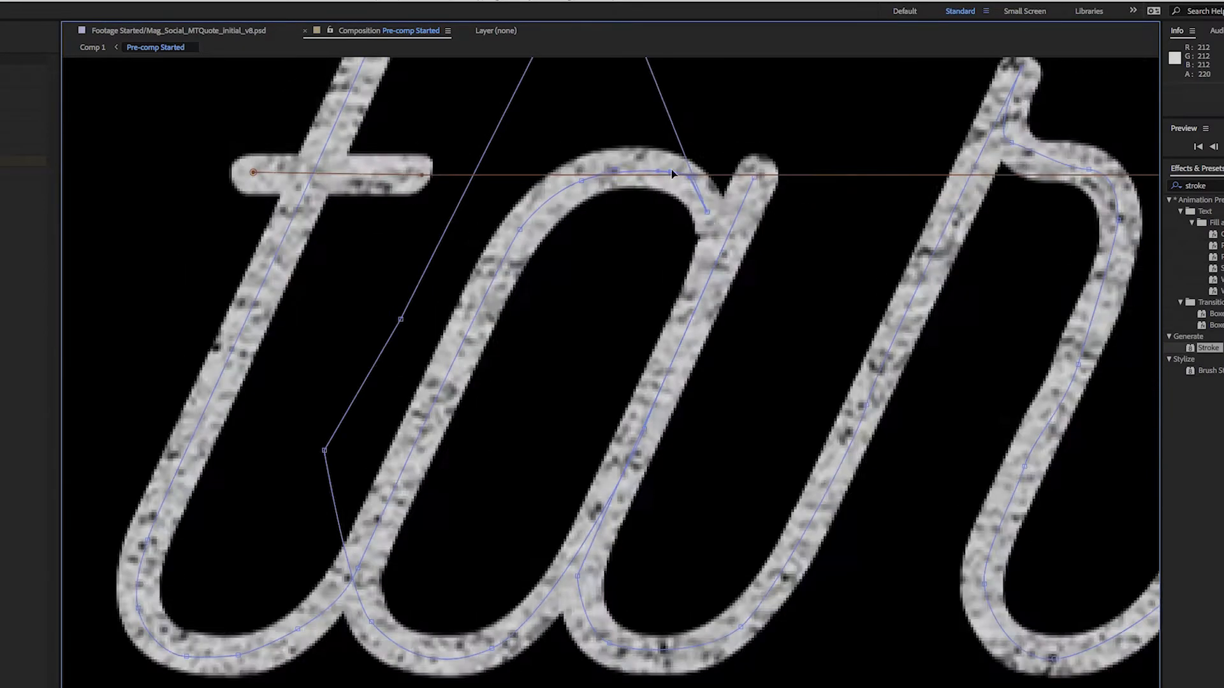
pyautogui.scroll(1, 1026, 155)
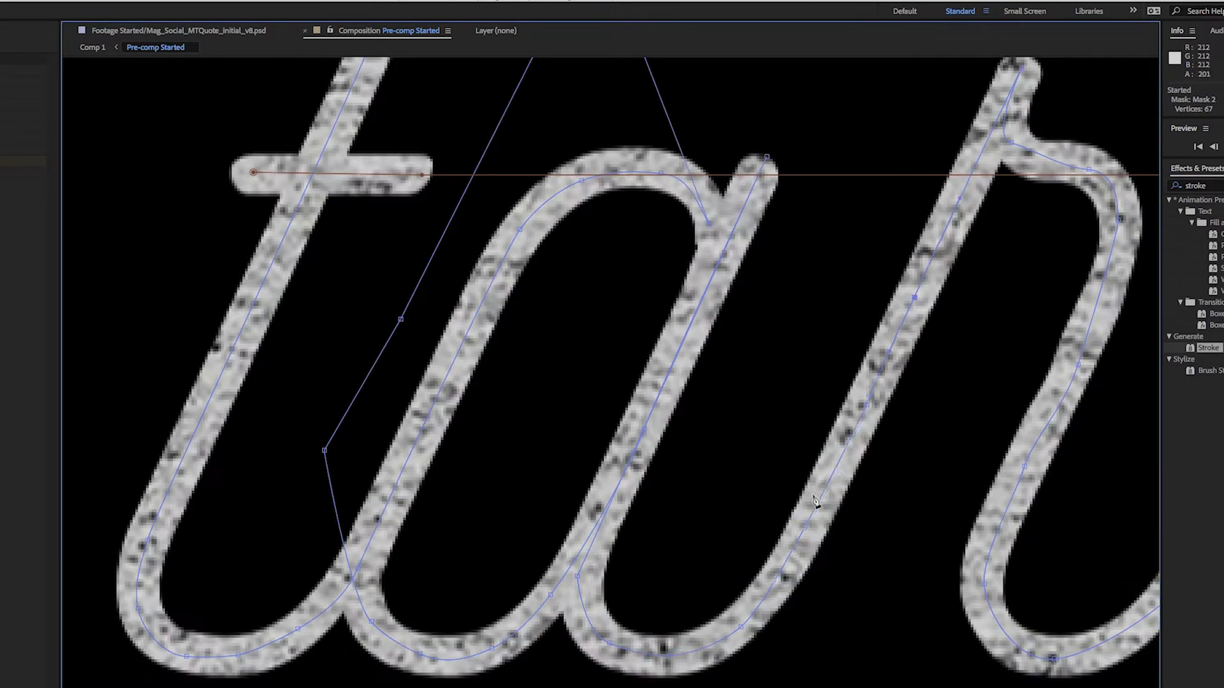
pyautogui.hscroll(10, 719, 478)
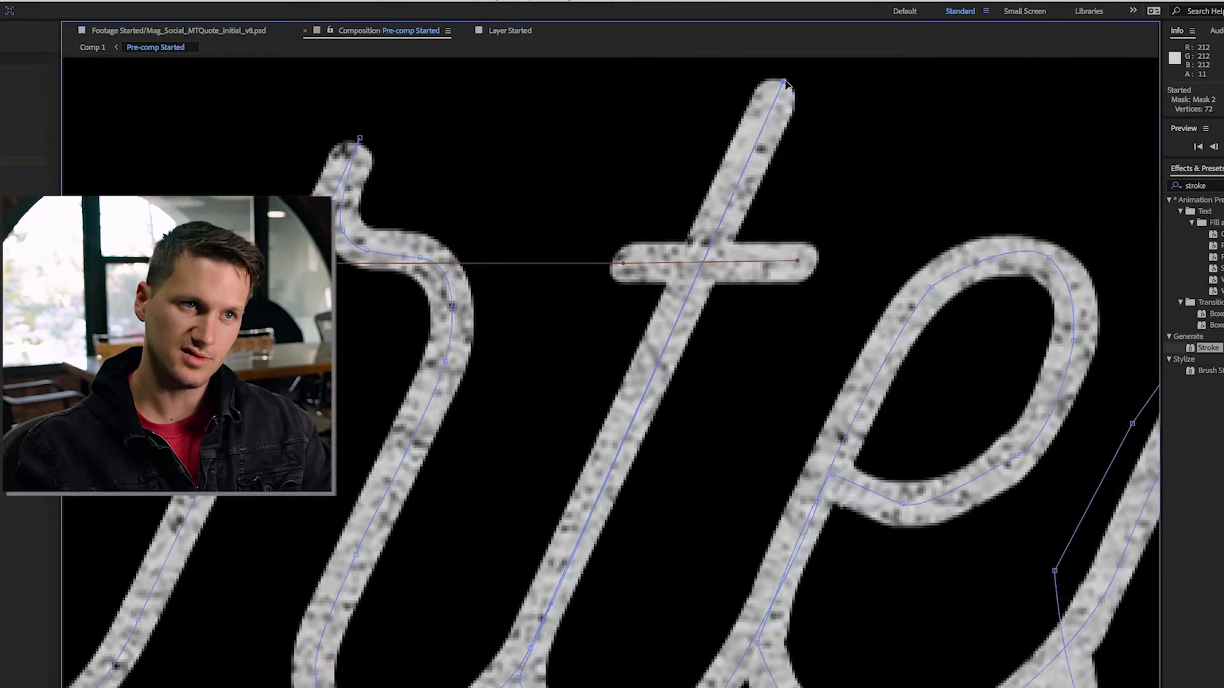
# Add and adjust Mask 2 vertices along the second t, e and d of Started to follow the lettering more closely
pyautogui.scroll(4, 823, 485)
pyautogui.scroll(-4, 966, 159)
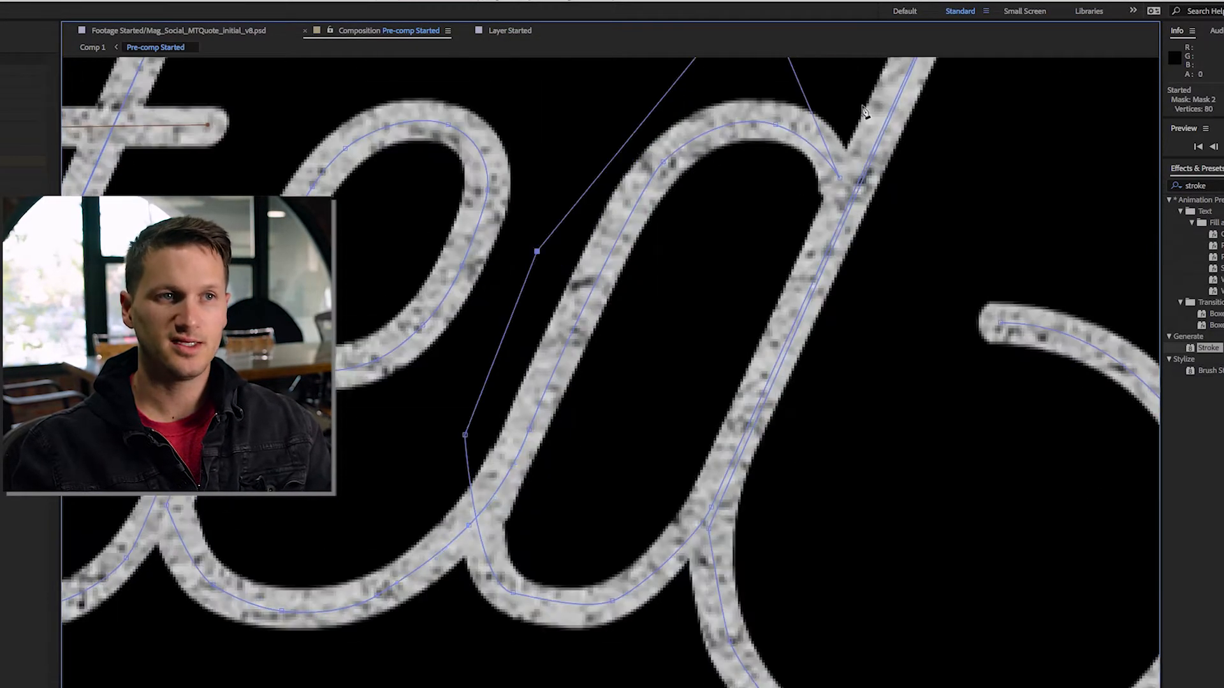
pyautogui.scroll(-5, 865, 112)
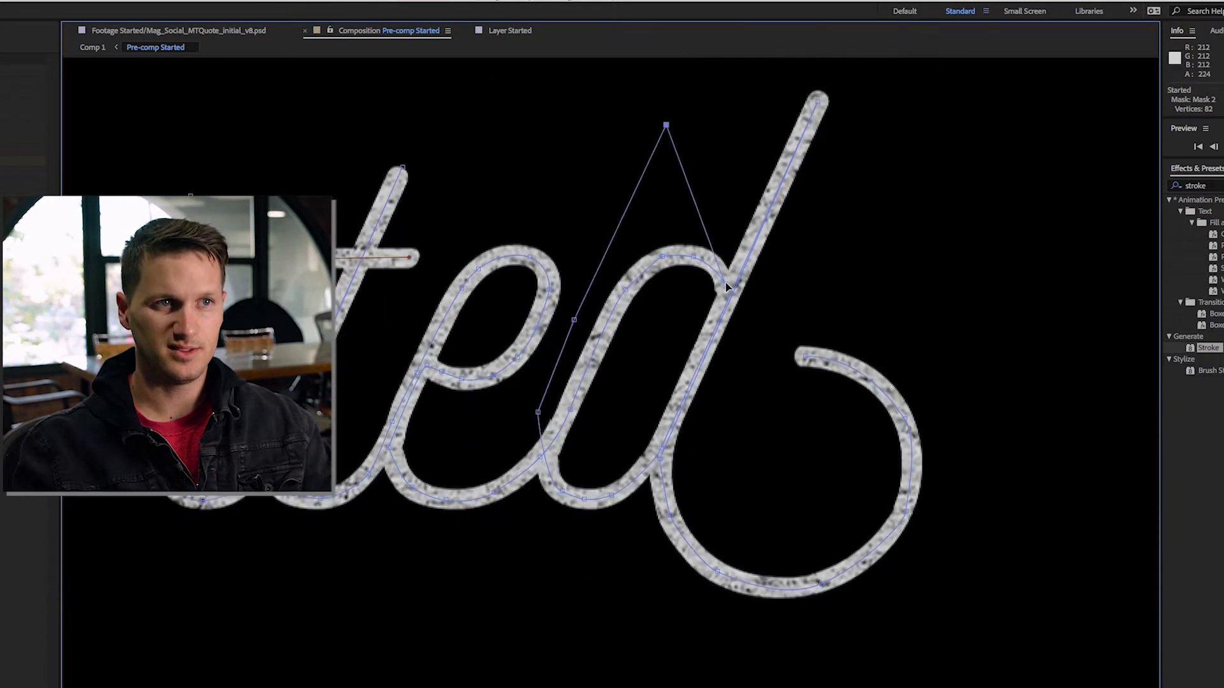
pyautogui.scroll(6, 643, 489)
pyautogui.scroll(-6, 644, 489)
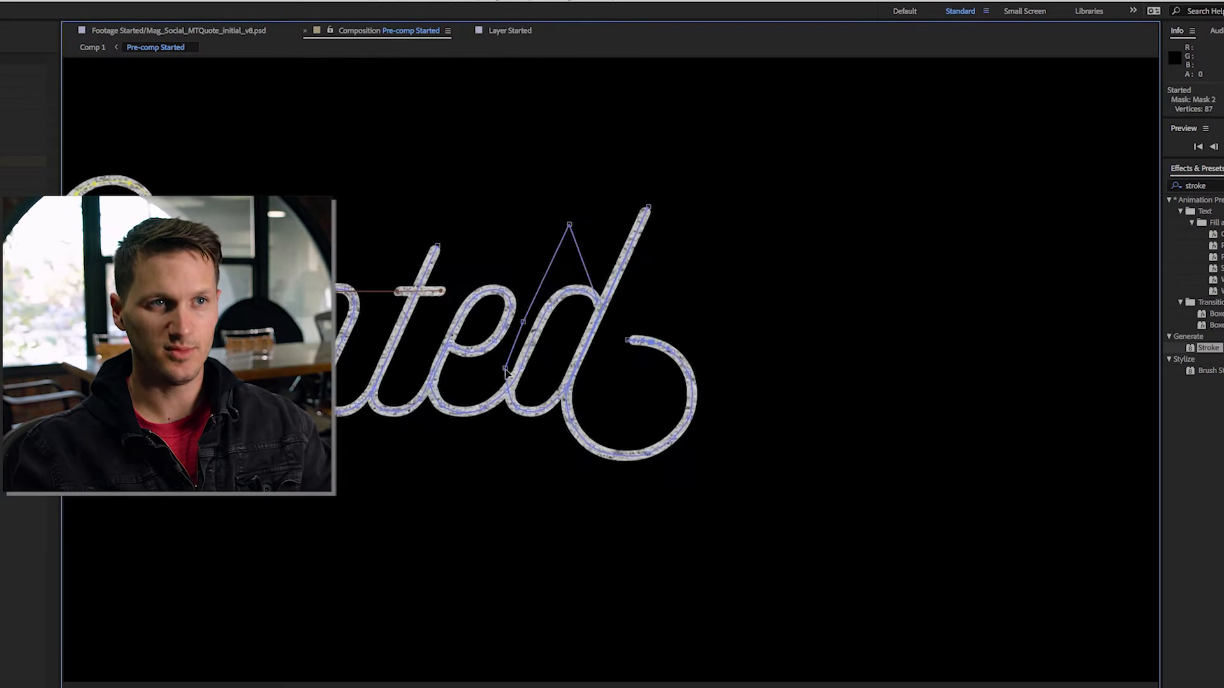
# Reposition the Mask 2 vertices where the r of Started joins the base of the second t
pyautogui.scroll(5, 548, 306)
pyautogui.scroll(-5, 548, 357)
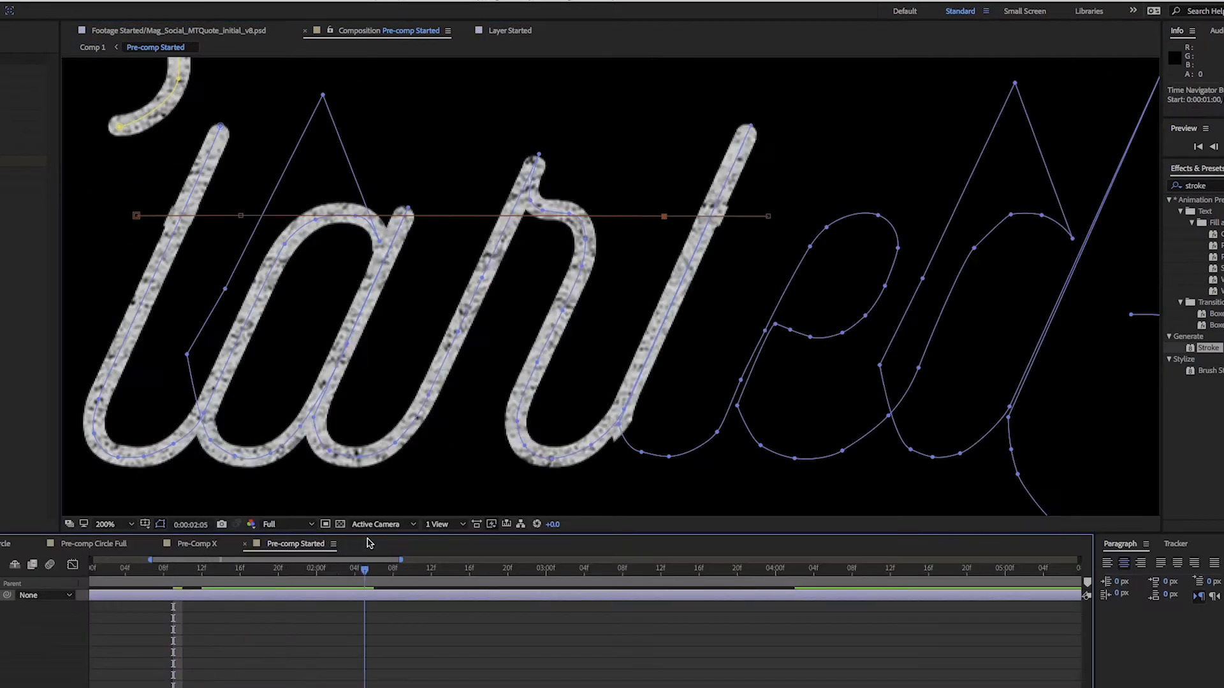
pyautogui.scroll(4, 745, 246)
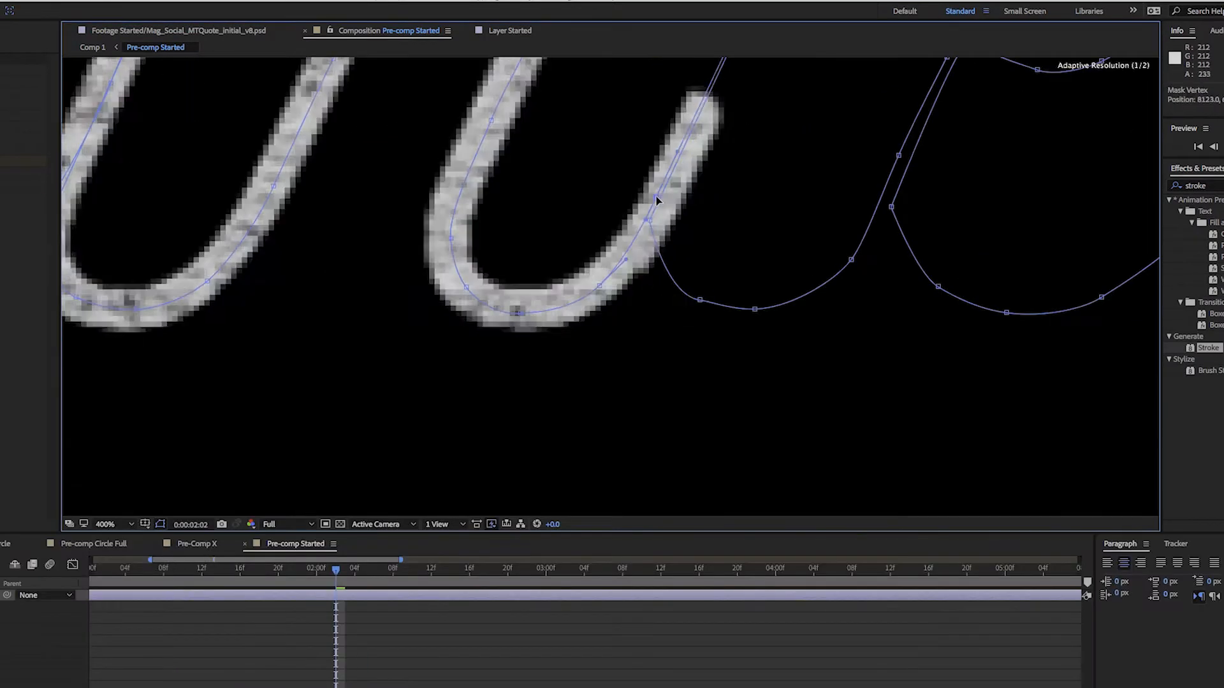
pyautogui.scroll(-3, 746, 246)
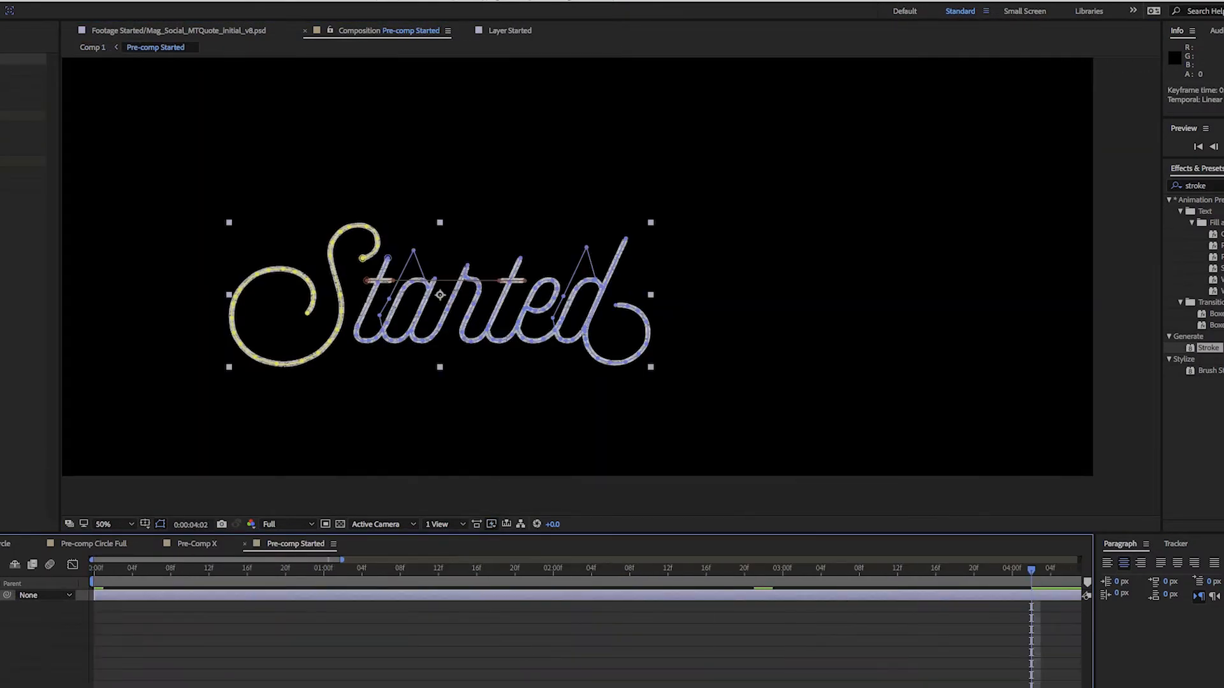
# Preview the Started write-on in Comp 1 and check its timing against the ring and hand animations
pyautogui.click(318, 569)
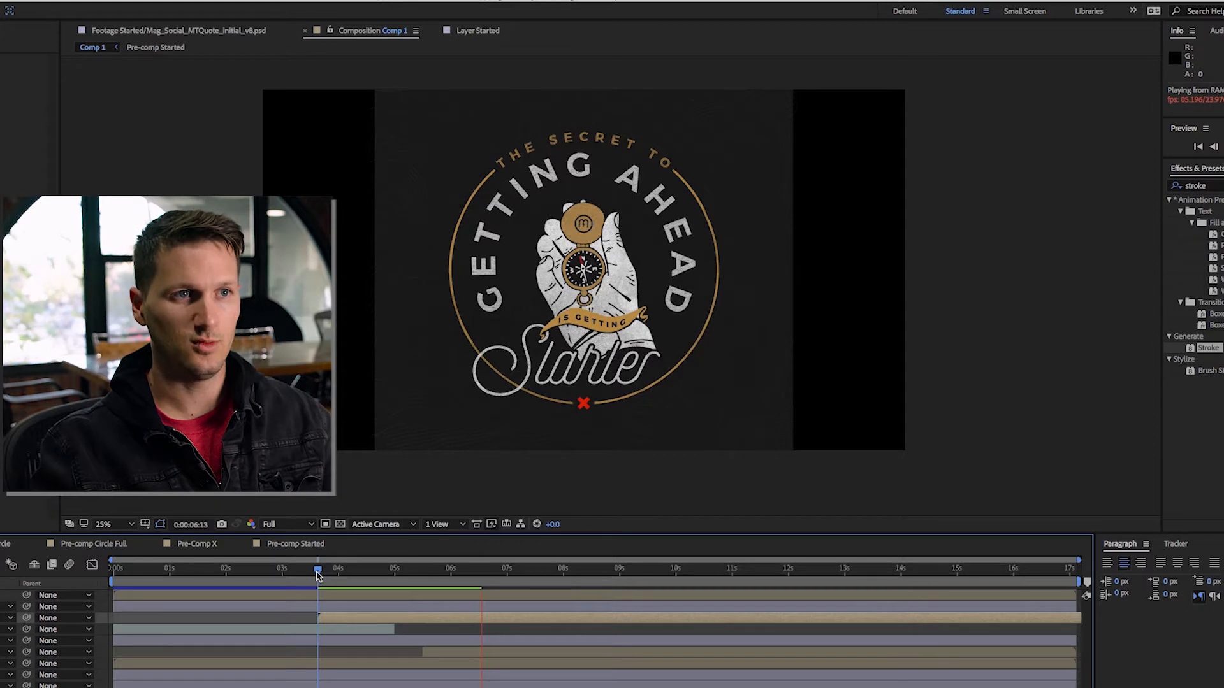
pyautogui.press('space')
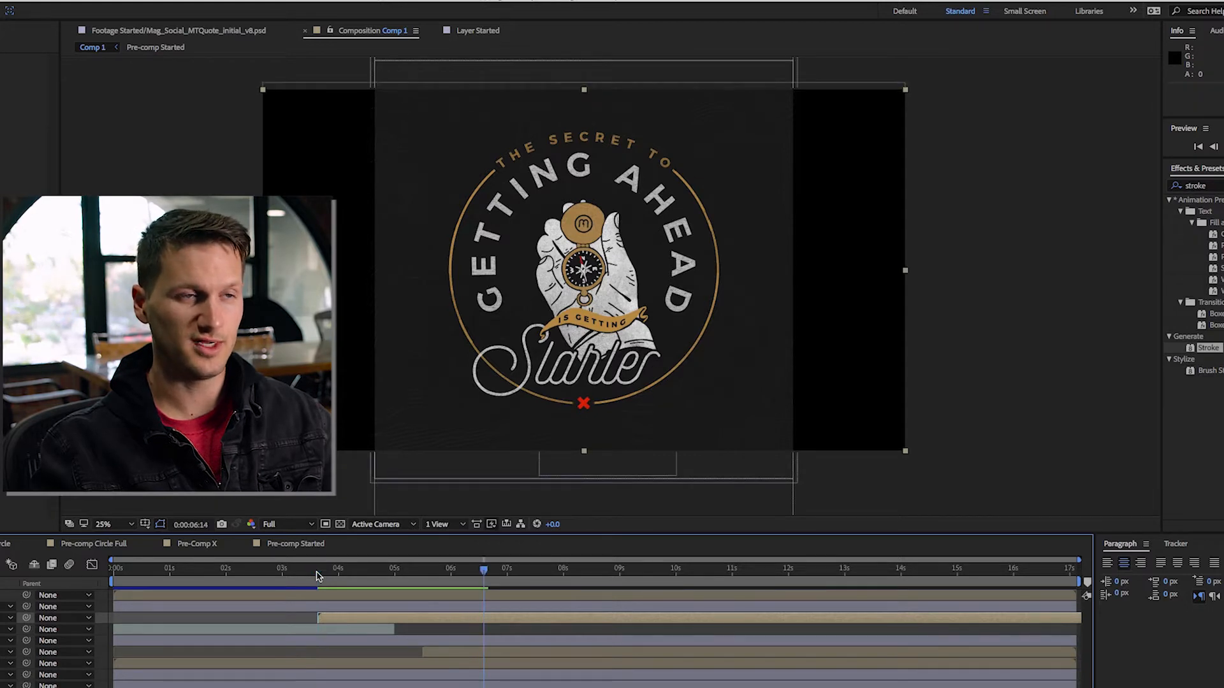
pyautogui.click(301, 576)
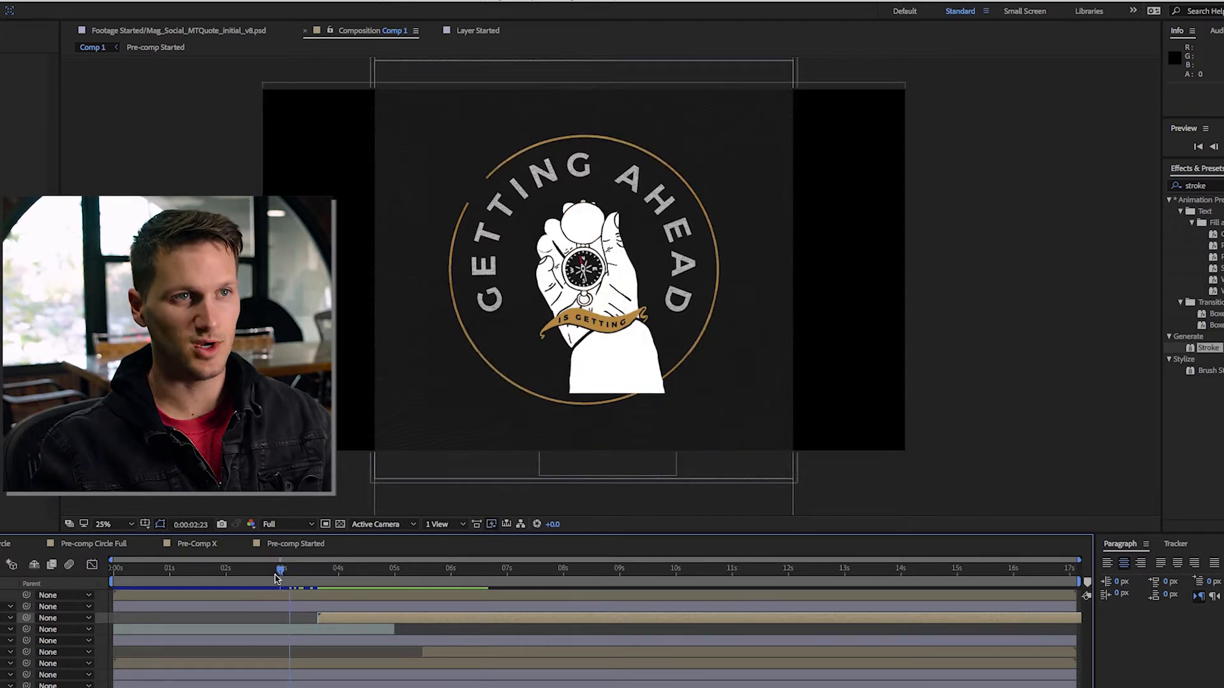
pyautogui.moveTo(234, 576); pyautogui.dragTo(409, 546)
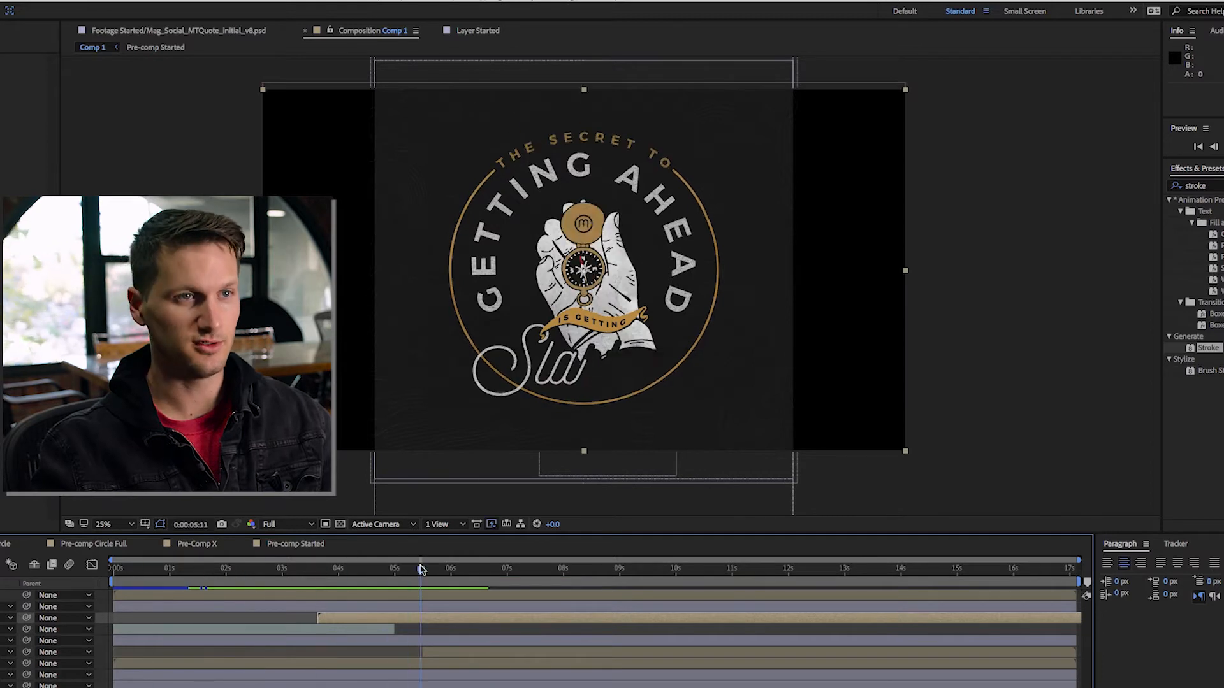
# Shift the short aqua-coloured layer in Comp 1 so it ends at about 0:00:06:15, and undo the last keyframe move
pyautogui.moveTo(331, 630); pyautogui.dragTo(423, 630)
pyautogui.moveTo(423, 569); pyautogui.dragTo(459, 569)
pyautogui.moveTo(487, 641); pyautogui.dragTo(833, 641)
pyautogui.press('super+z')
# Play Comp 1 from shortly after 0:00:03:00 to review the retimed hand layer alongside the Started write-on
pyautogui.doubleClick(461, 630)
pyautogui.click(92, 47)
pyautogui.click(295, 569)
pyautogui.press('space')
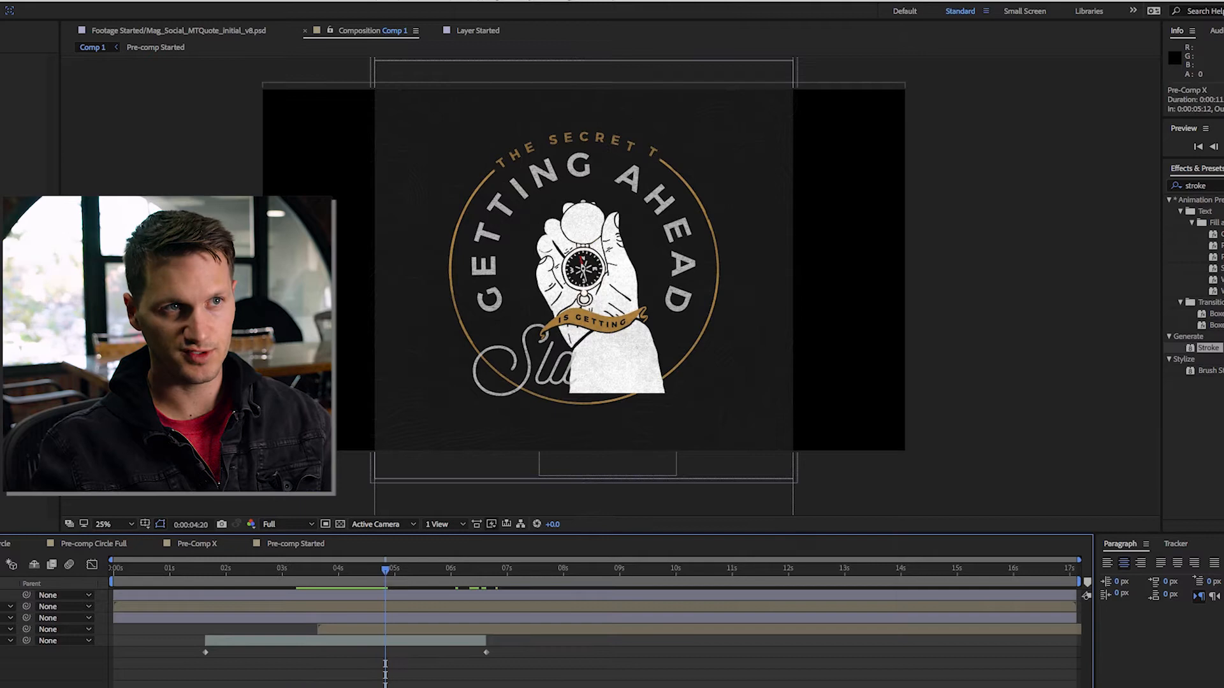
# Duplicate the Pre-comp Started layer and the hand time-lapse layer in Comp 1
pyautogui.click(439, 569)
pyautogui.click(440, 630)
pyautogui.press('.')
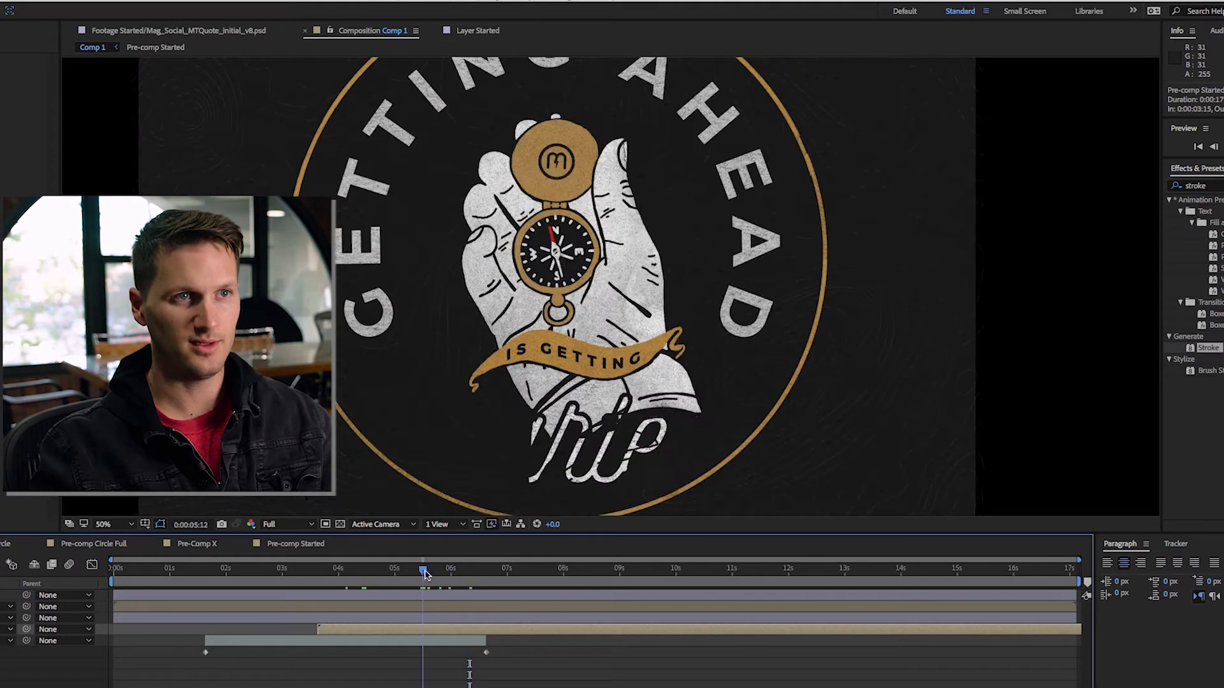
pyautogui.hotkey('ctrl', 'c')
pyautogui.hotkey('ctrl', 'v')
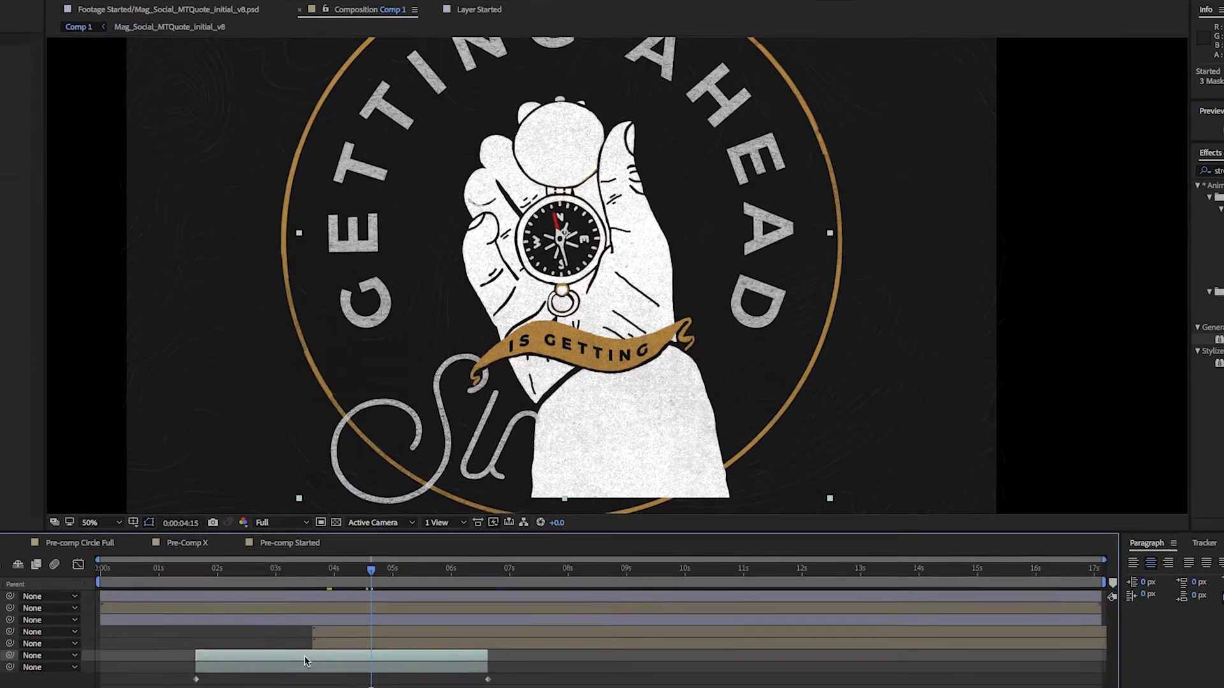
pyautogui.hotkey('ctrl', 'v')
# Trace the curved lower edge of the sleeve with a Pen mask on the time-lapse layer, from its outer corner down behind the r
pyautogui.scroll(-5, 574, 638)
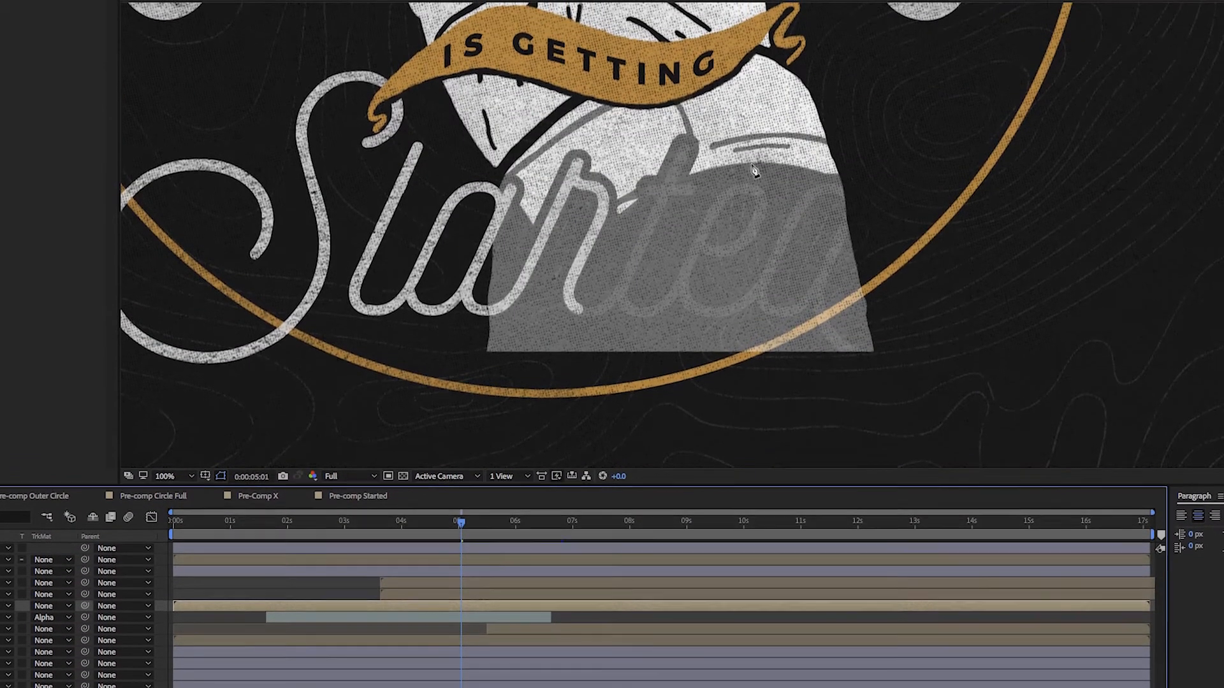
pyautogui.scroll(1, 753, 171)
pyautogui.click(975, 114)
pyautogui.click(893, 114)
pyautogui.click(824, 107)
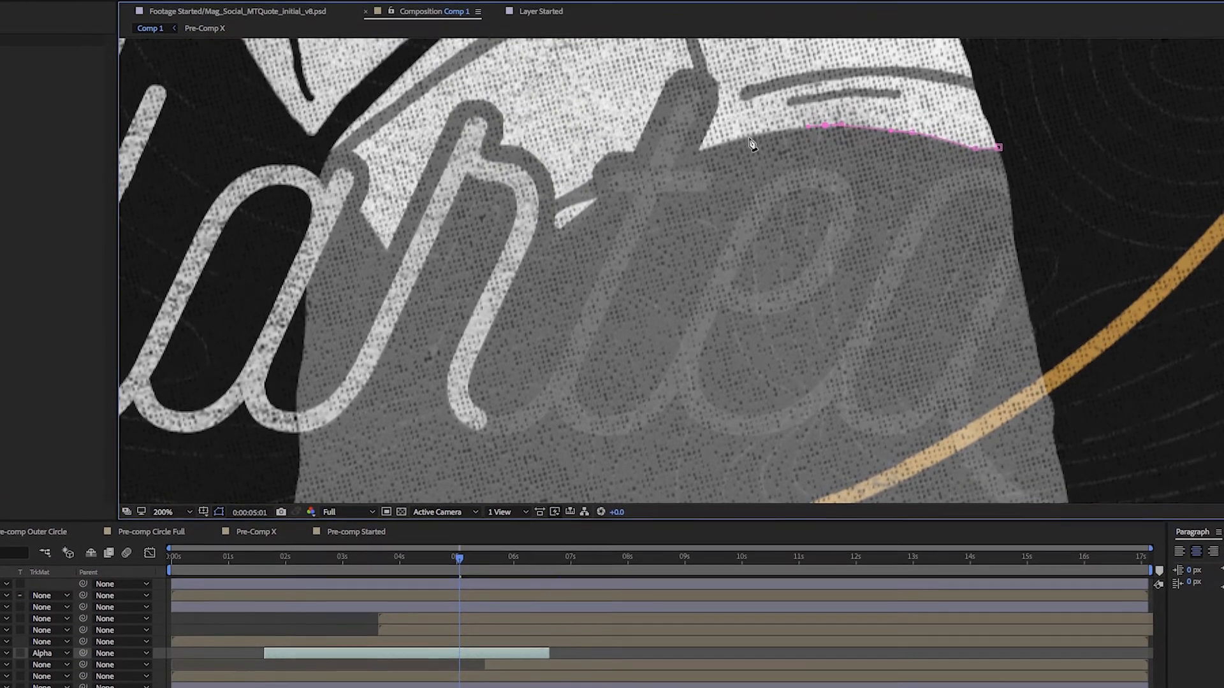
pyautogui.click(750, 136)
pyautogui.click(692, 153)
pyautogui.click(597, 197)
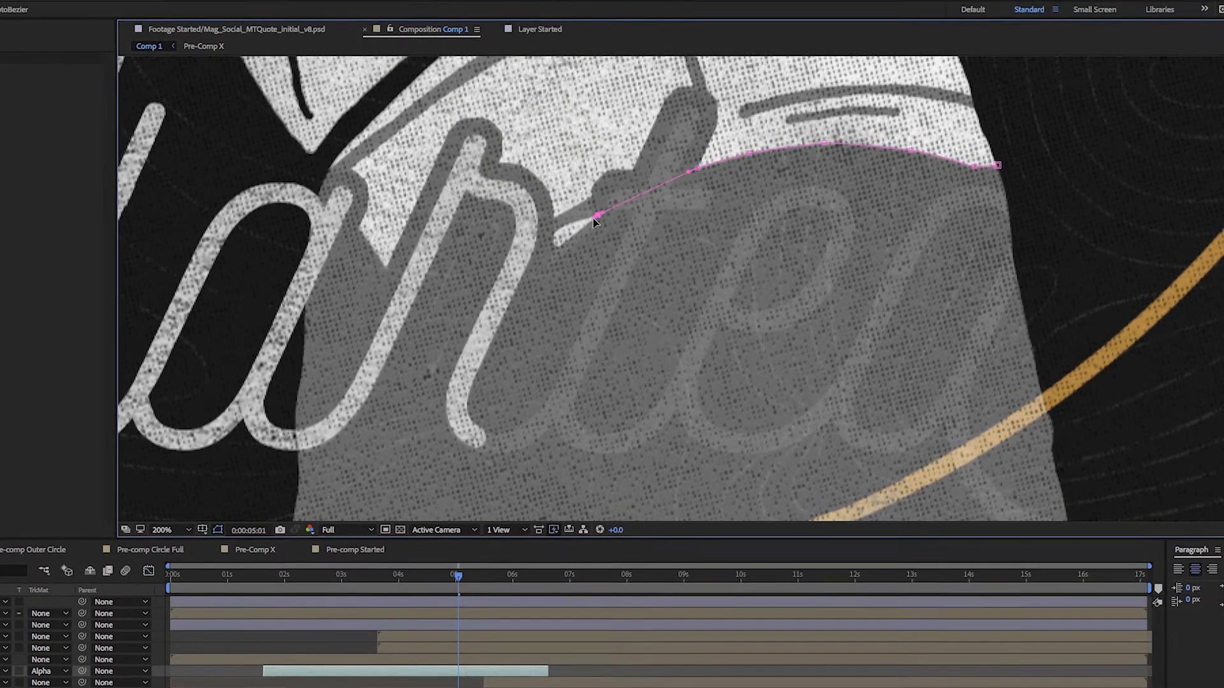
pyautogui.click(564, 243)
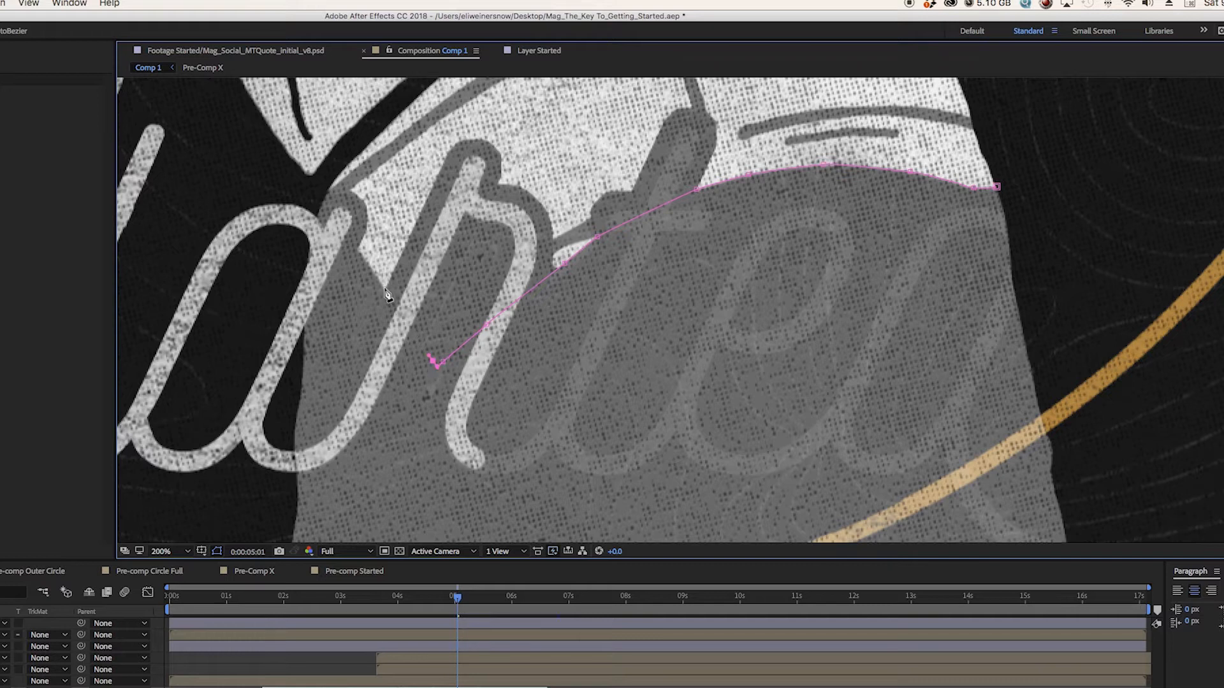
# Route the sleeve mask wide around the hand and ring, and close it at the sleeve's outer corner
pyautogui.scroll(-6, 488, 223)
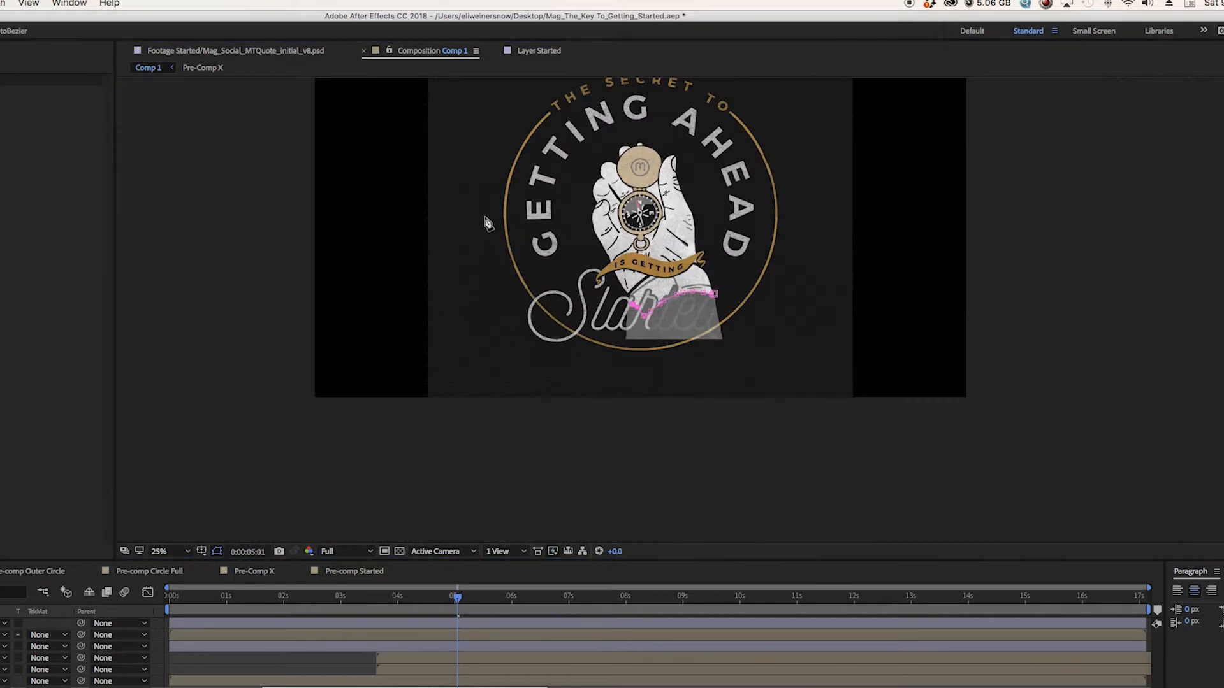
pyautogui.click(389, 335)
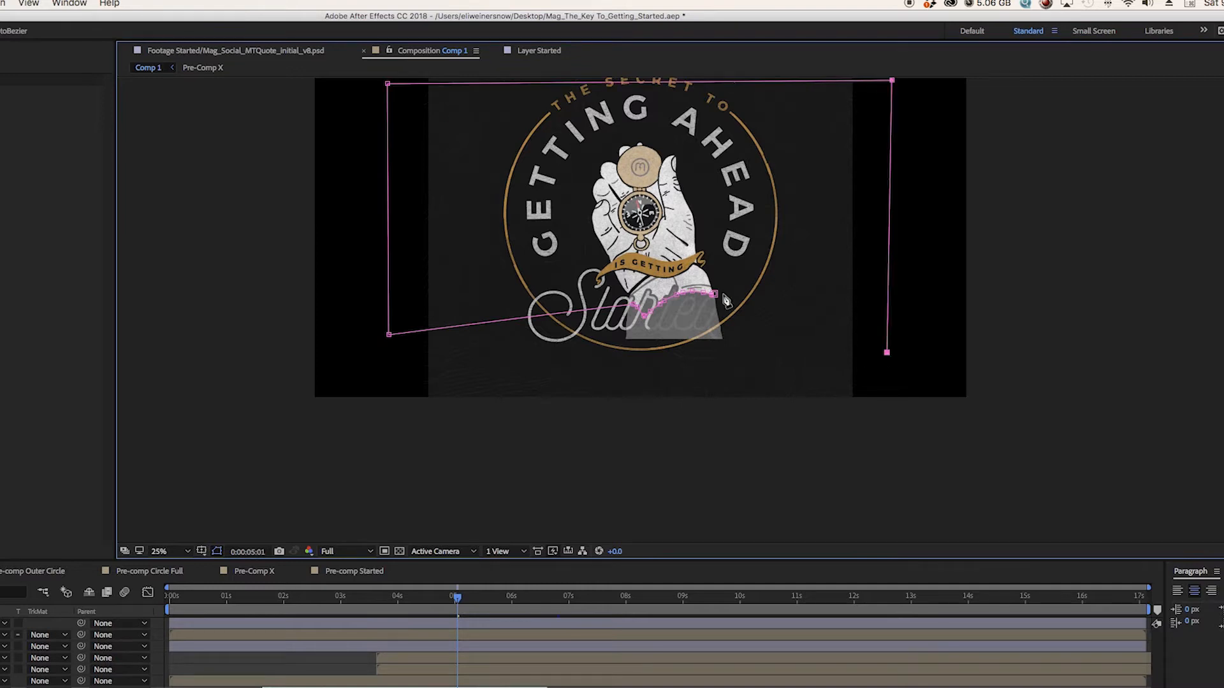
pyautogui.scroll(2, 693, 160)
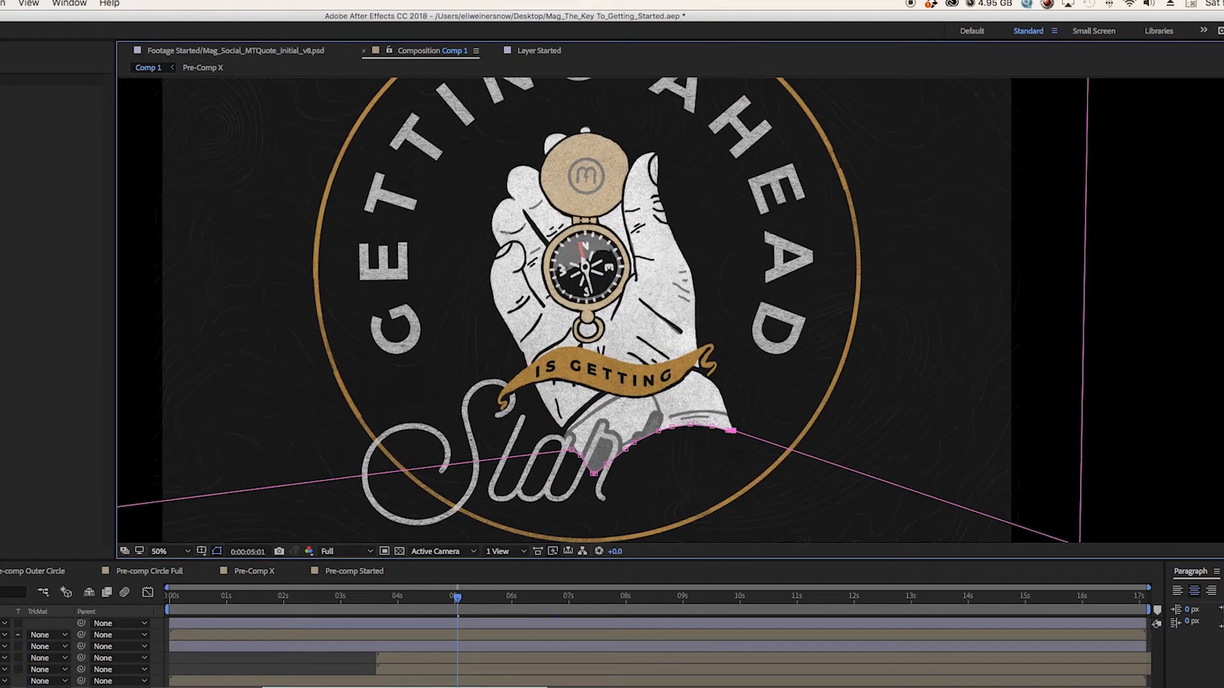
# Play Comp 1 from shortly after 0:00:01:00 to check the masked hand alongside the ring, lettering and Started write-on
pyautogui.moveTo(458, 598); pyautogui.dragTo(275, 599)
pyautogui.press('space')
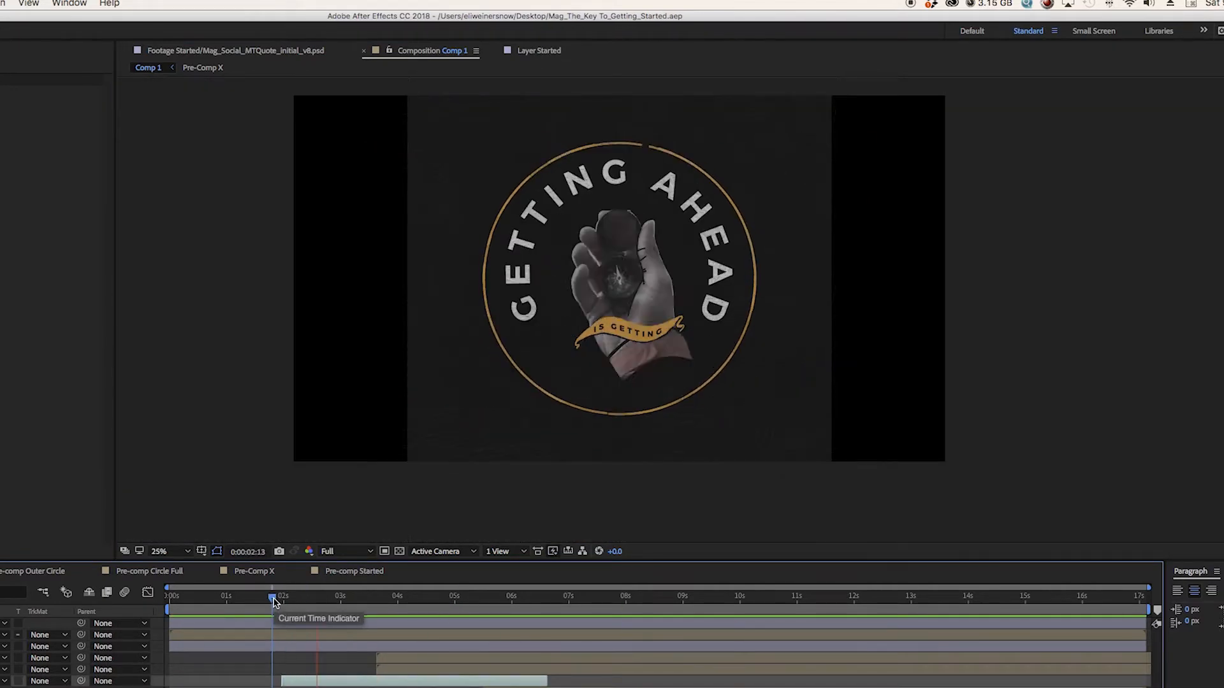
pyautogui.press('space')
pyautogui.click(239, 598)
pyautogui.press('space')
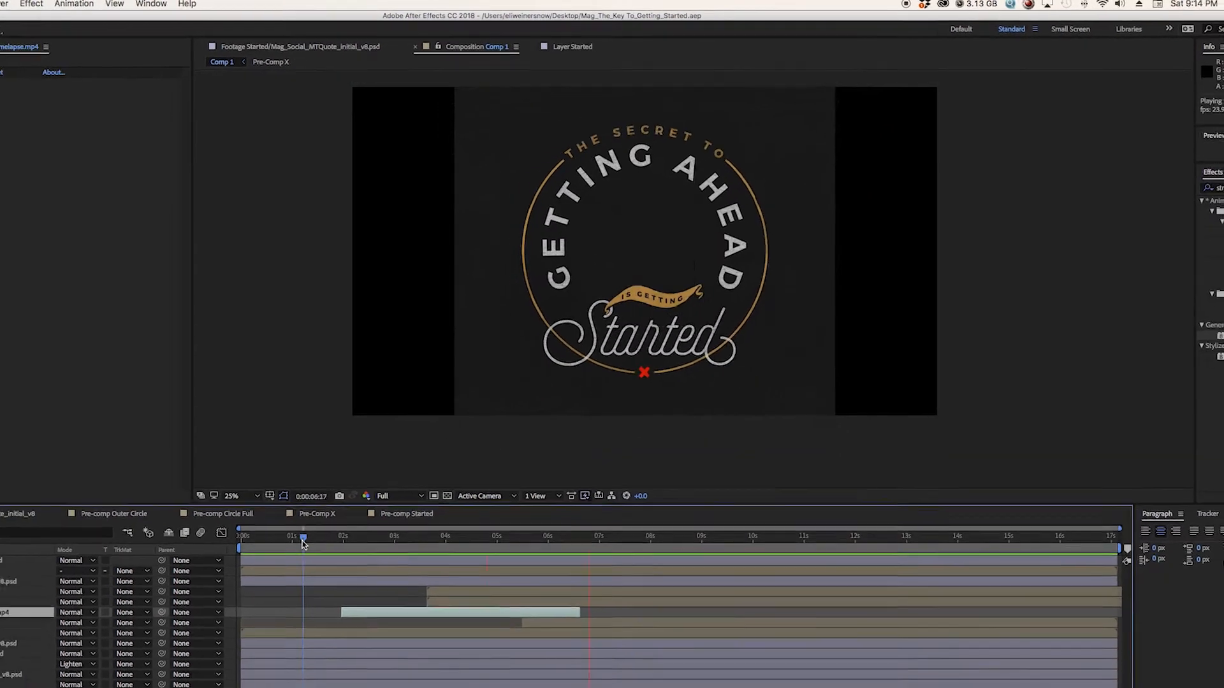
pyautogui.press('space')
# Try bending the Getting Ahead lettering at 0:00:02:13 with the CC Bender effect in Boxer style
pyautogui.click(545, 598)
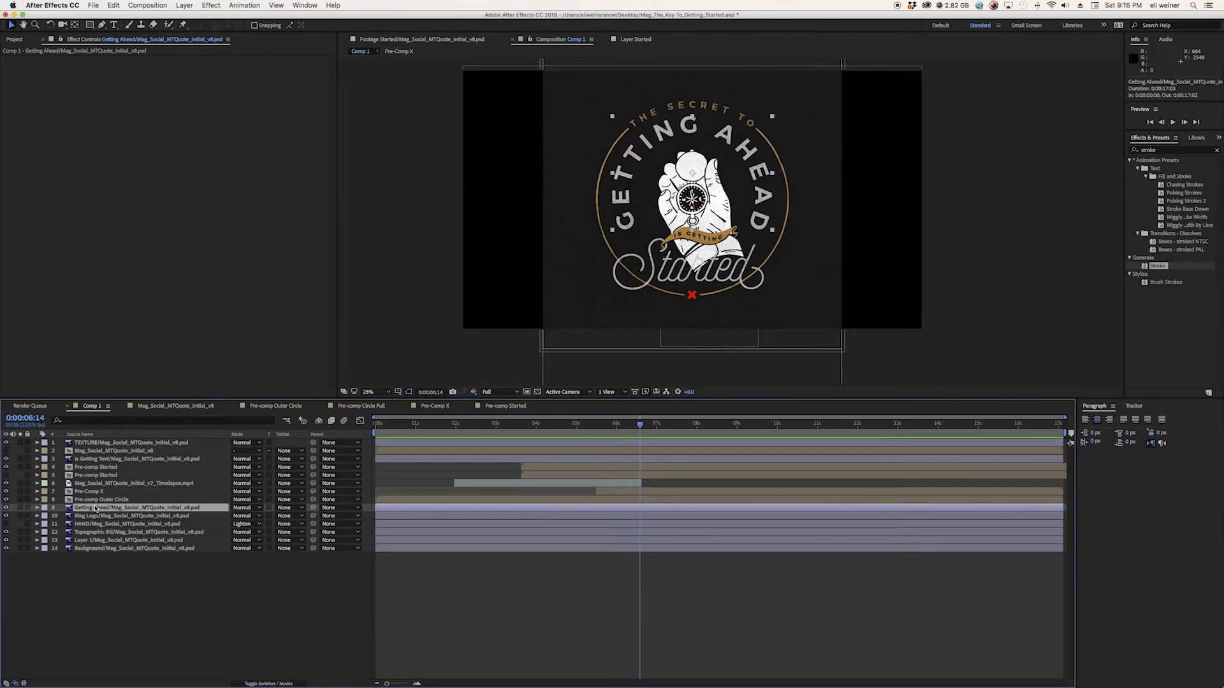
pyautogui.click(453, 424)
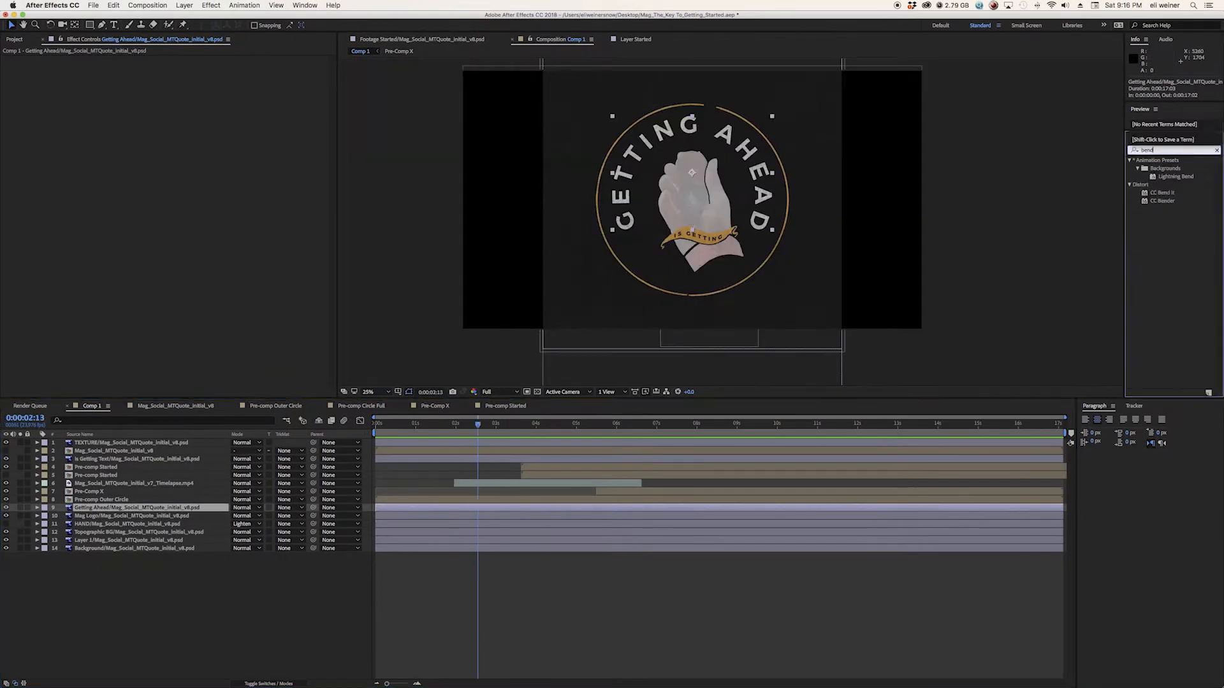
pyautogui.doubleClick(1162, 193)
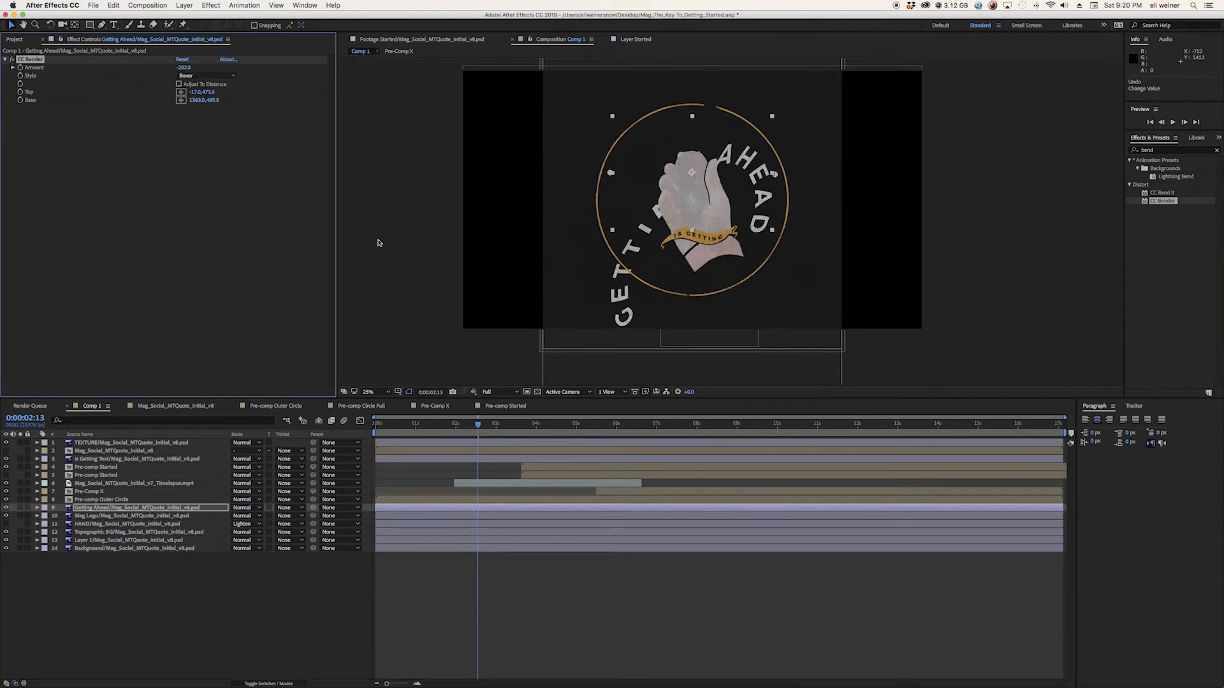
# Pre-compose the Getting Ahead layer and keyframe its position, scale and rotation from 0:00:00:00 to about 0:00:02:23 so the lettering swings into place
pyautogui.rightClick(446, 508)
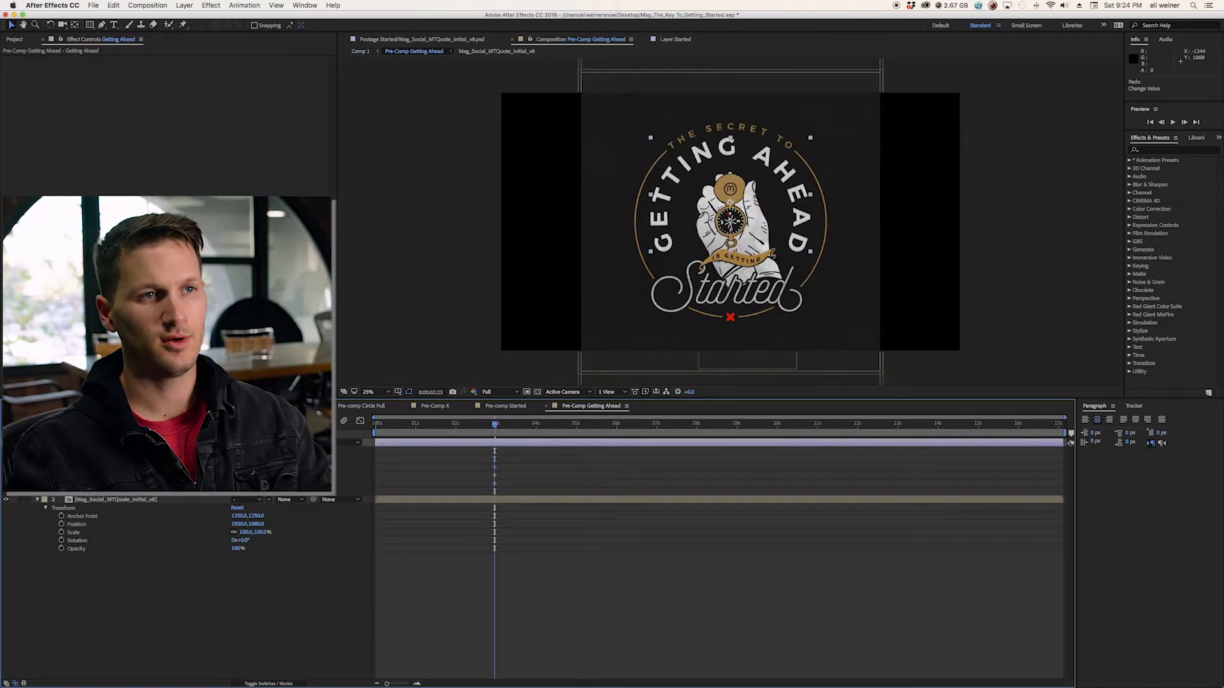
pyautogui.press('super+shift+z')
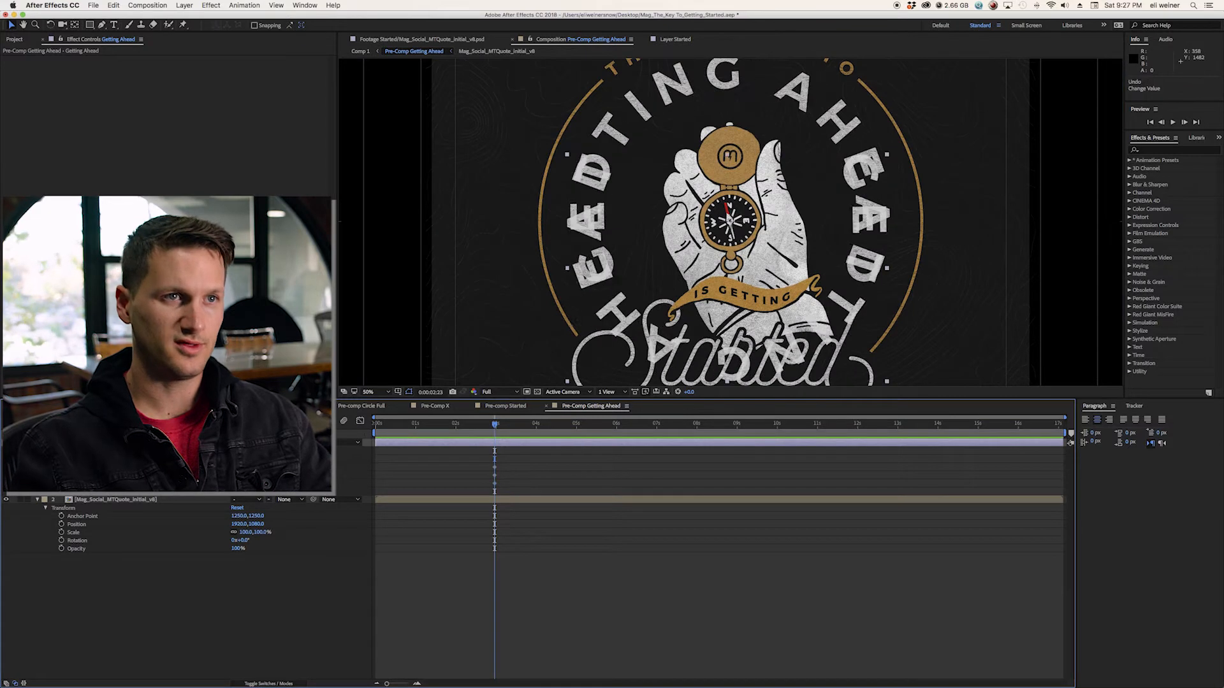
pyautogui.press('super+shift+z')
pyautogui.click(492, 425)
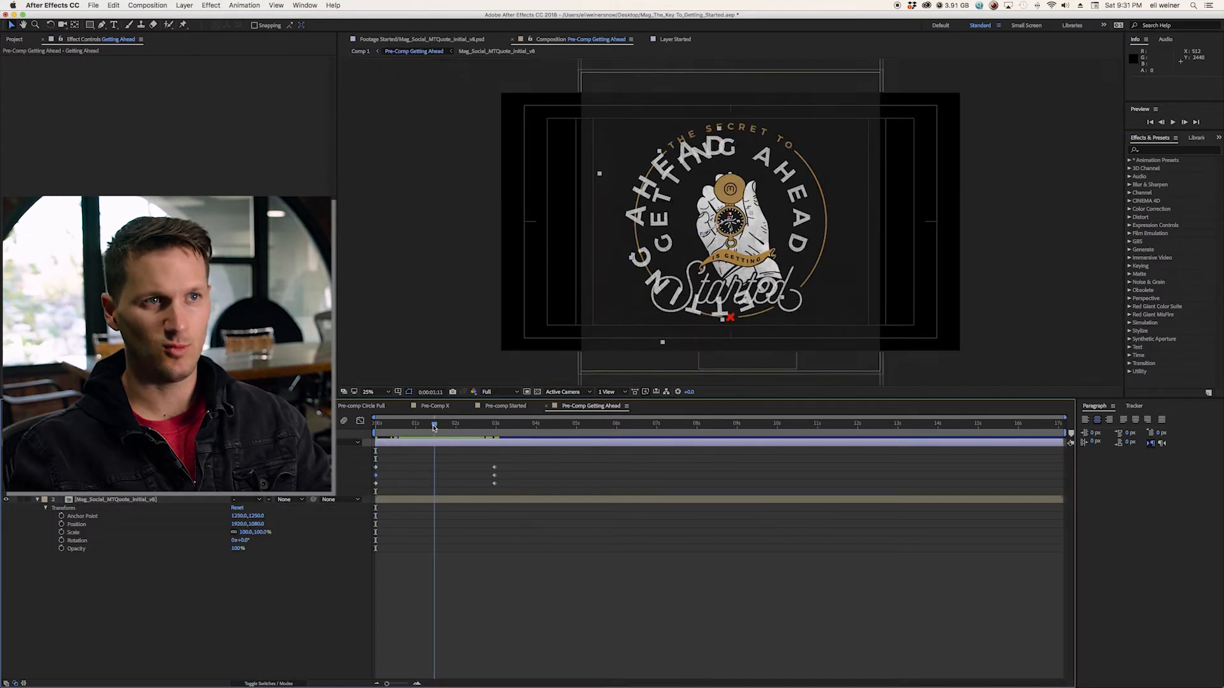
# Ease the Getting Ahead transform keyframes in the graph editor with smooth speed curves that slow into the final position
pyautogui.moveTo(433, 426); pyautogui.dragTo(496, 425)
pyautogui.click(360, 421)
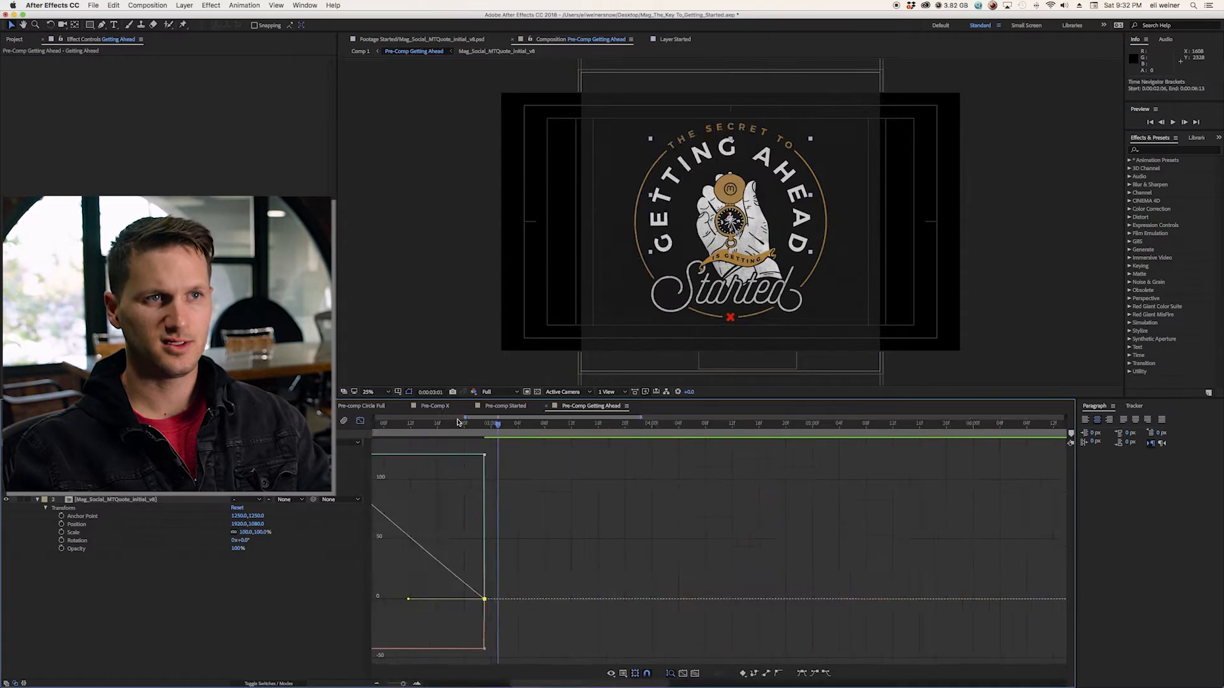
pyautogui.moveTo(755, 612); pyautogui.dragTo(768, 615)
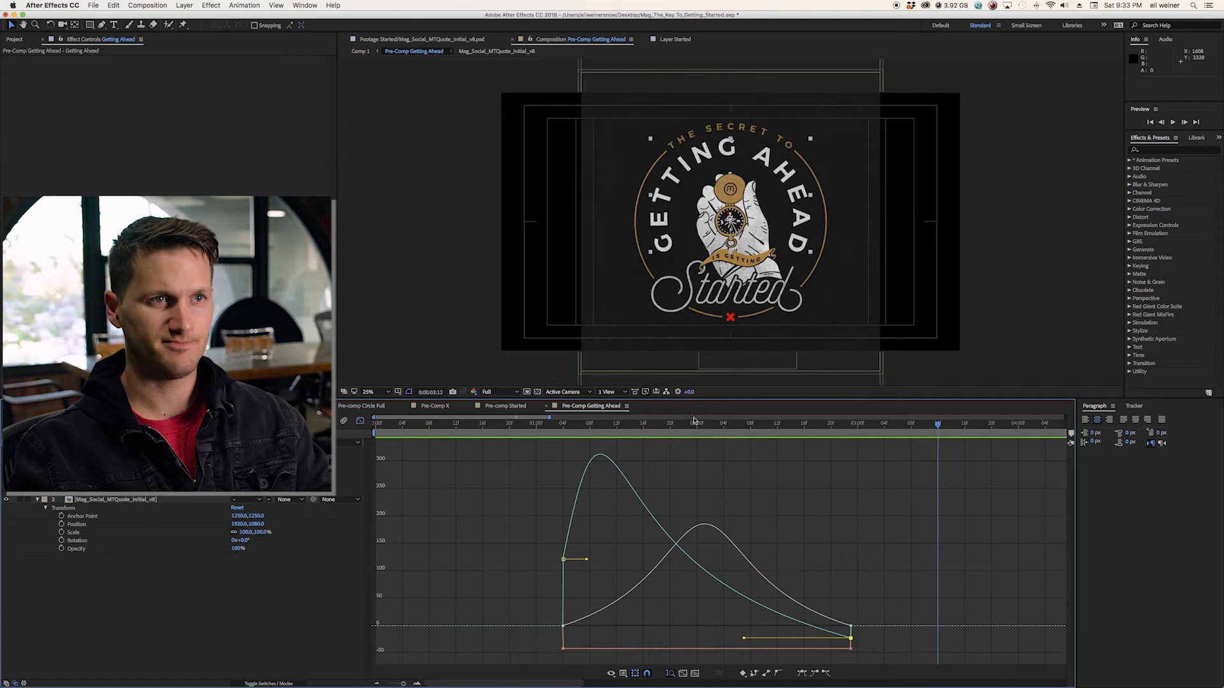
pyautogui.moveTo(851, 639); pyautogui.dragTo(851, 636)
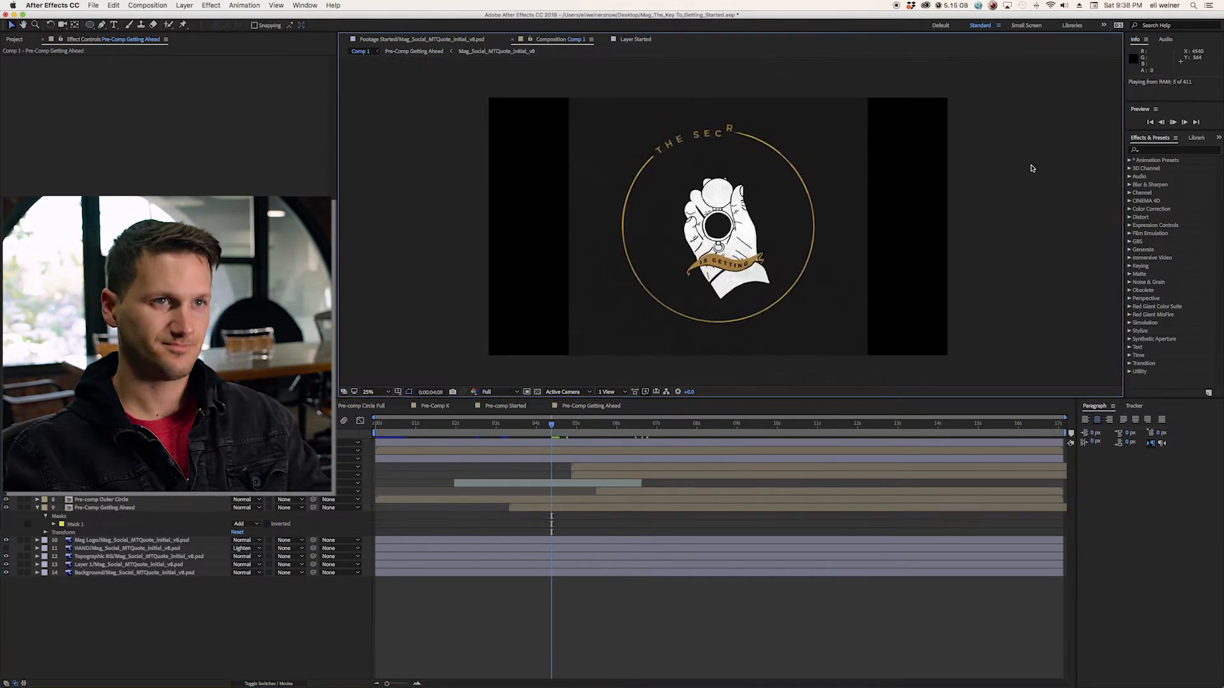
# Shift the Pre-Comp Getting Ahead layer in Comp 1 so it starts at about 0:00:02:09
pyautogui.click(561, 425)
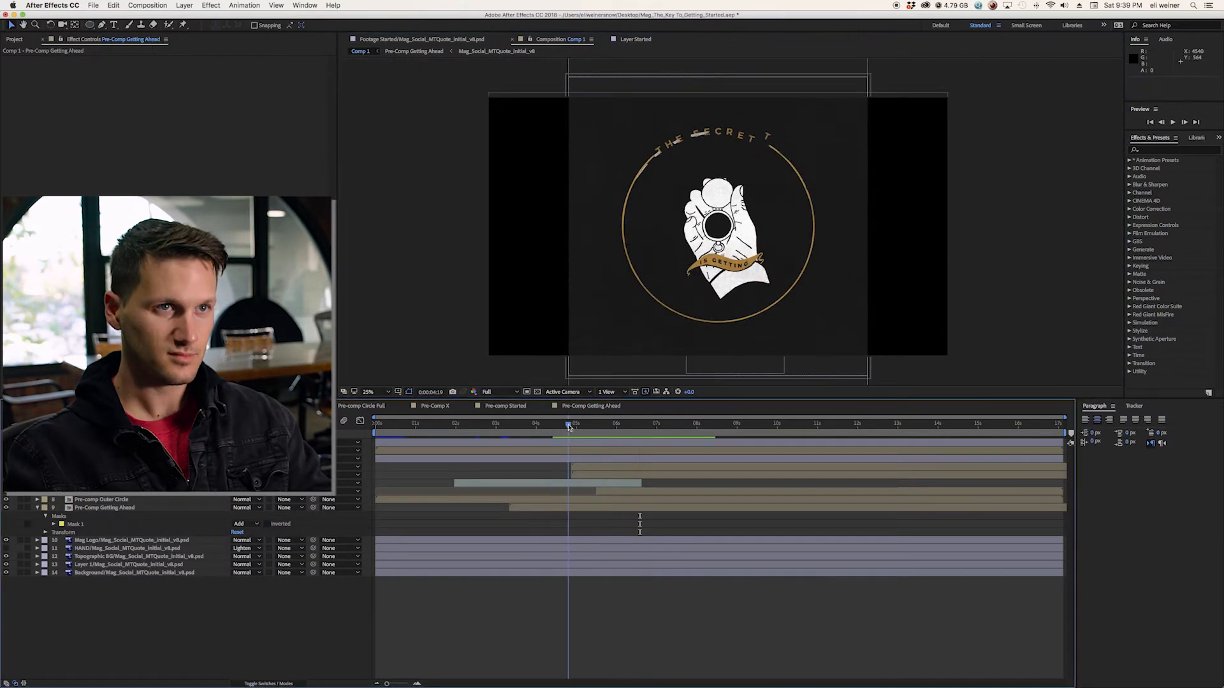
pyautogui.moveTo(587, 507); pyautogui.dragTo(563, 507)
pyautogui.moveTo(574, 425); pyautogui.dragTo(502, 430)
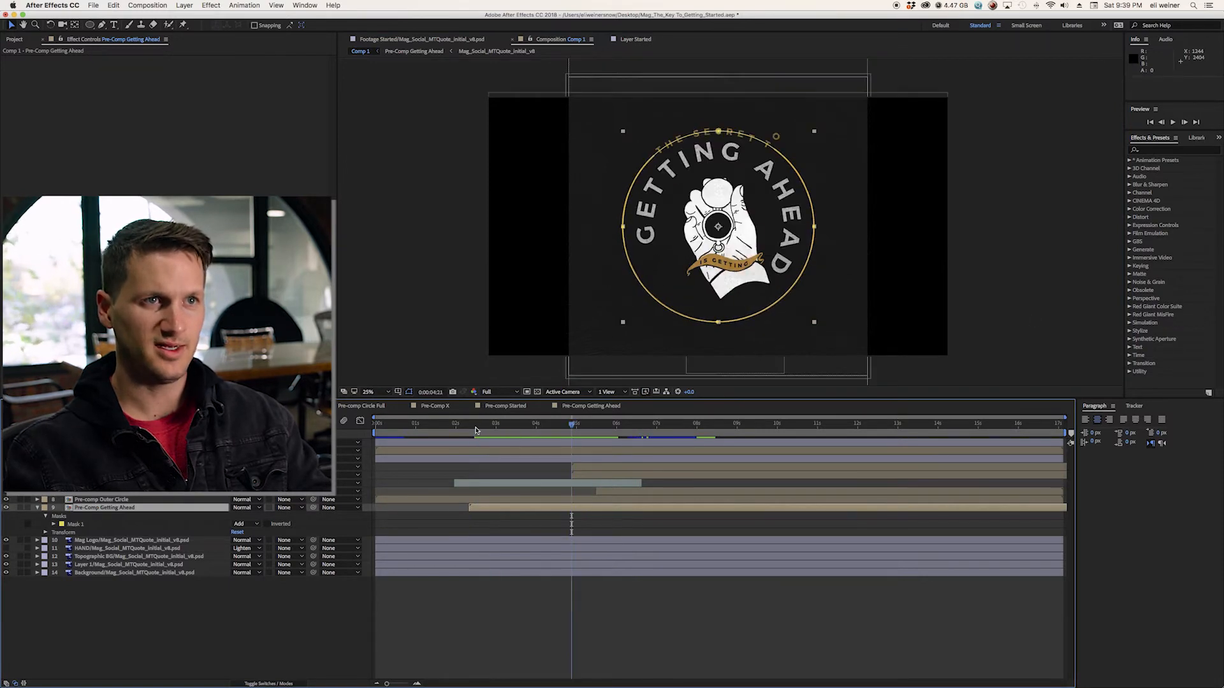
# Feather Mask 1 on the Pre-Comp Getting Ahead layer, set its expansion to -40 pixels, and check the softened reveal inside the ring
pyautogui.click(54, 524)
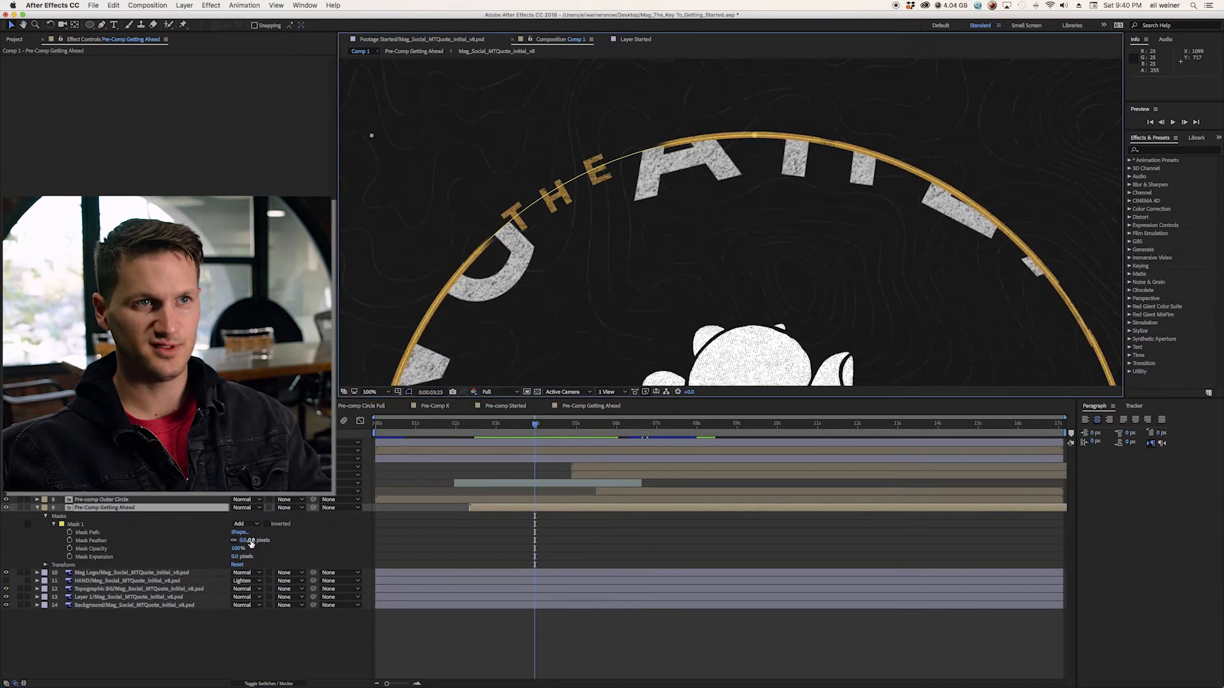
pyautogui.press('space')
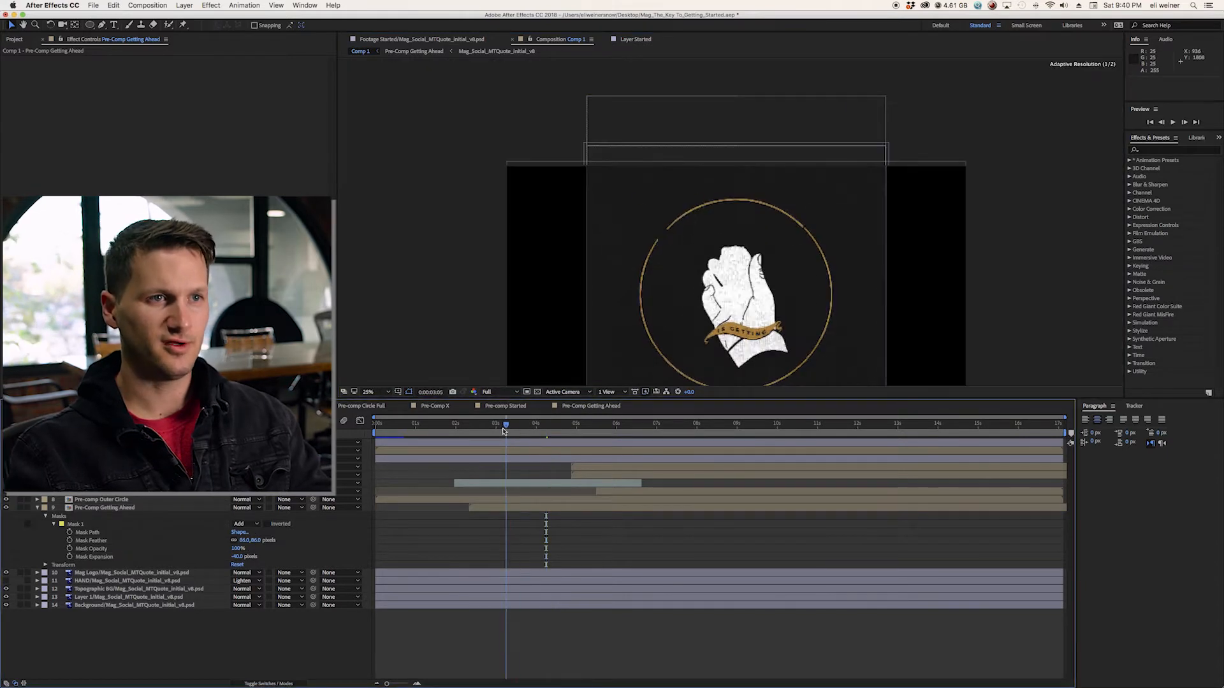
pyautogui.moveTo(477, 428); pyautogui.dragTo(468, 431)
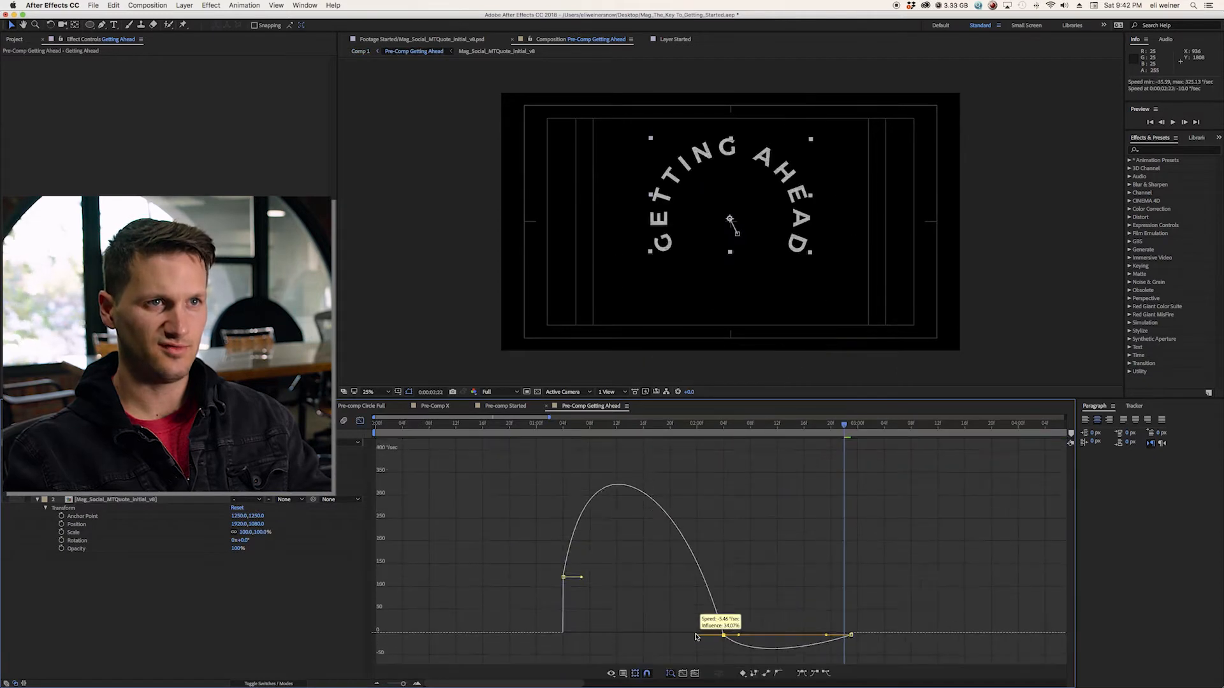
# Reshape the rotation speed curve in Pre-Comp Getting Ahead, and review the revised badge timing in Comp 1
pyautogui.moveTo(718, 623); pyautogui.dragTo(846, 622)
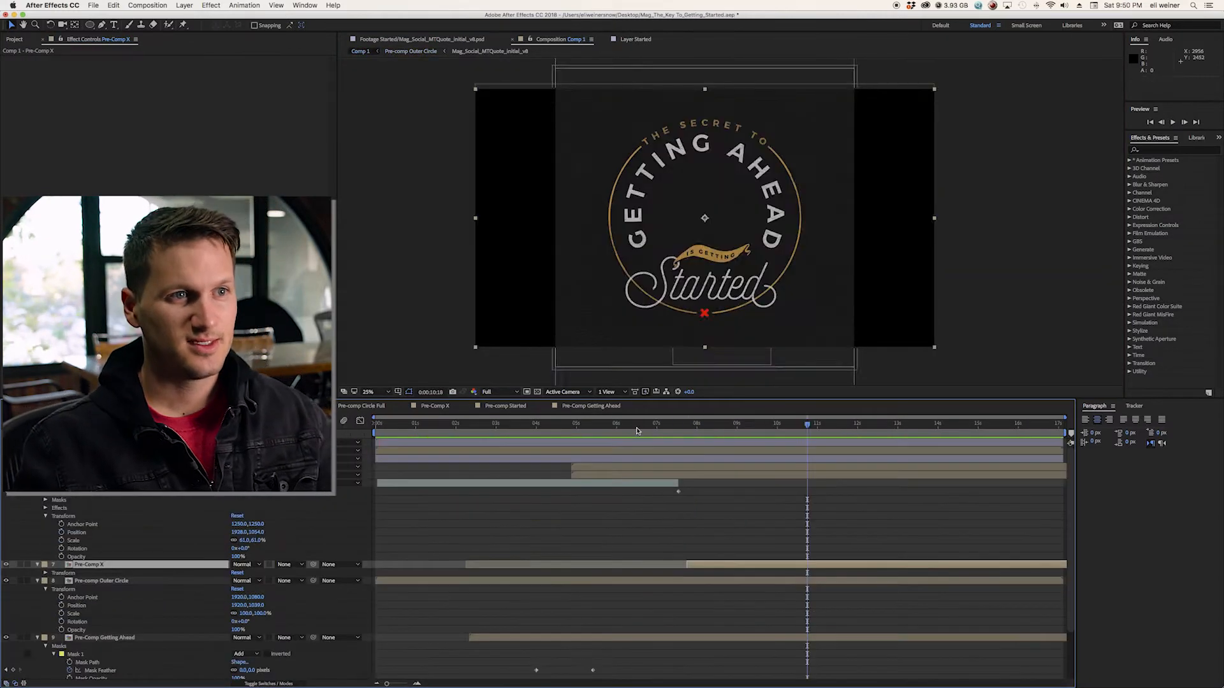
pyautogui.moveTo(806, 424); pyautogui.dragTo(623, 425)
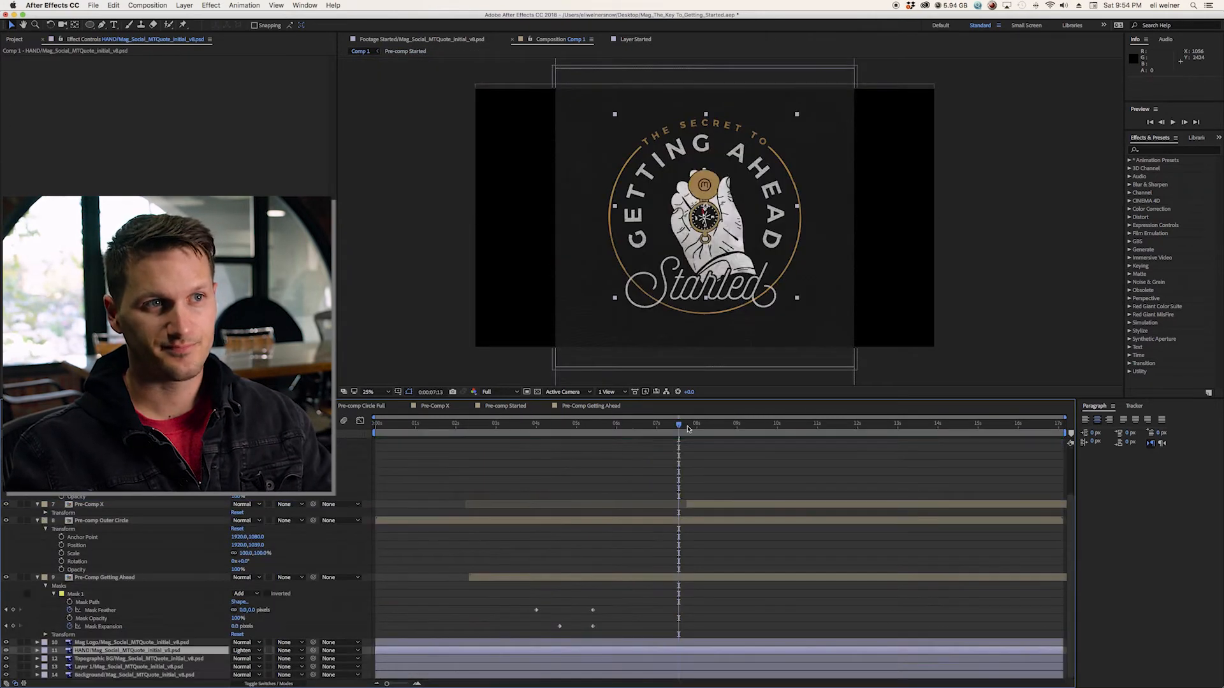
pyautogui.moveTo(679, 423); pyautogui.dragTo(577, 422)
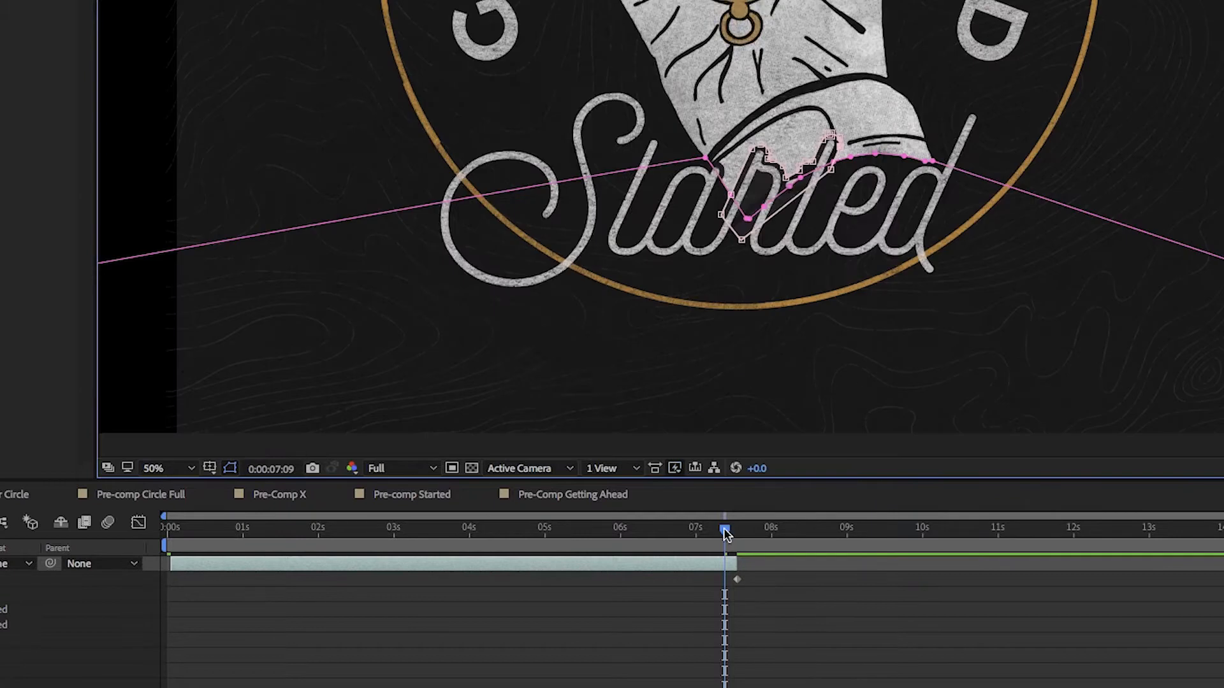
# Pull the lower Mask 2 vertices on the time-lapse layer outward, well below the sleeve edge
pyautogui.moveTo(724, 528); pyautogui.dragTo(593, 527)
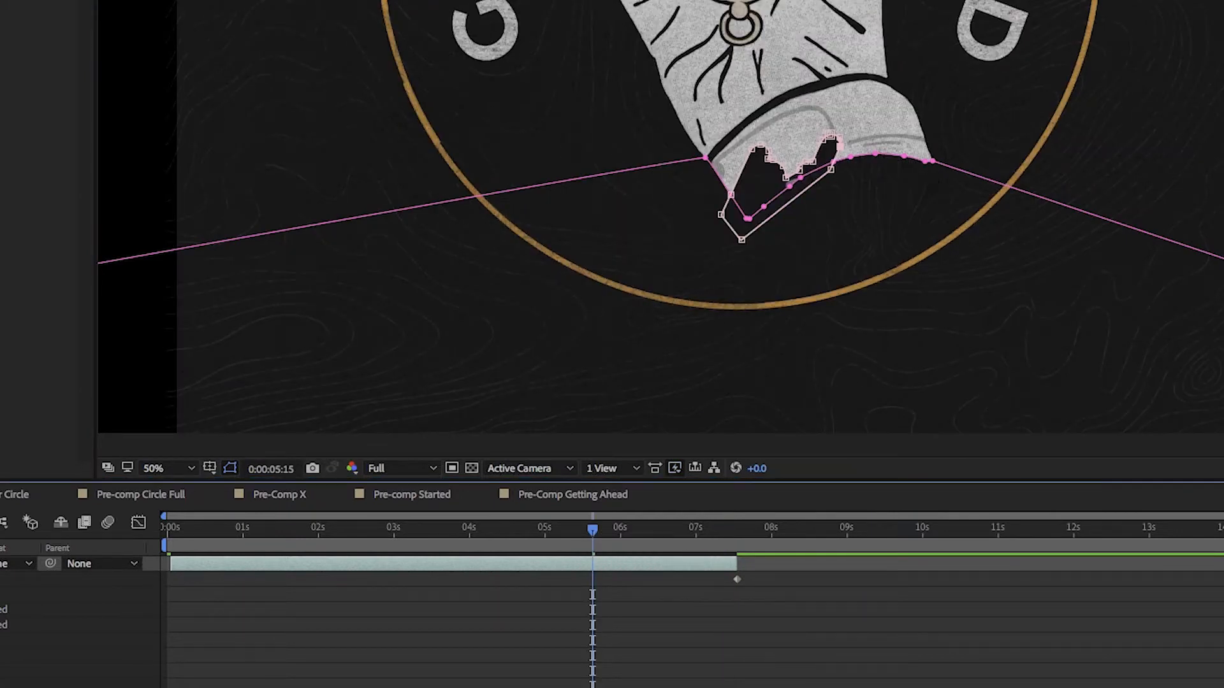
pyautogui.moveTo(721, 215); pyautogui.dragTo(708, 239)
pyautogui.moveTo(741, 239); pyautogui.dragTo(743, 275)
pyautogui.moveTo(830, 169); pyautogui.dragTo(890, 215)
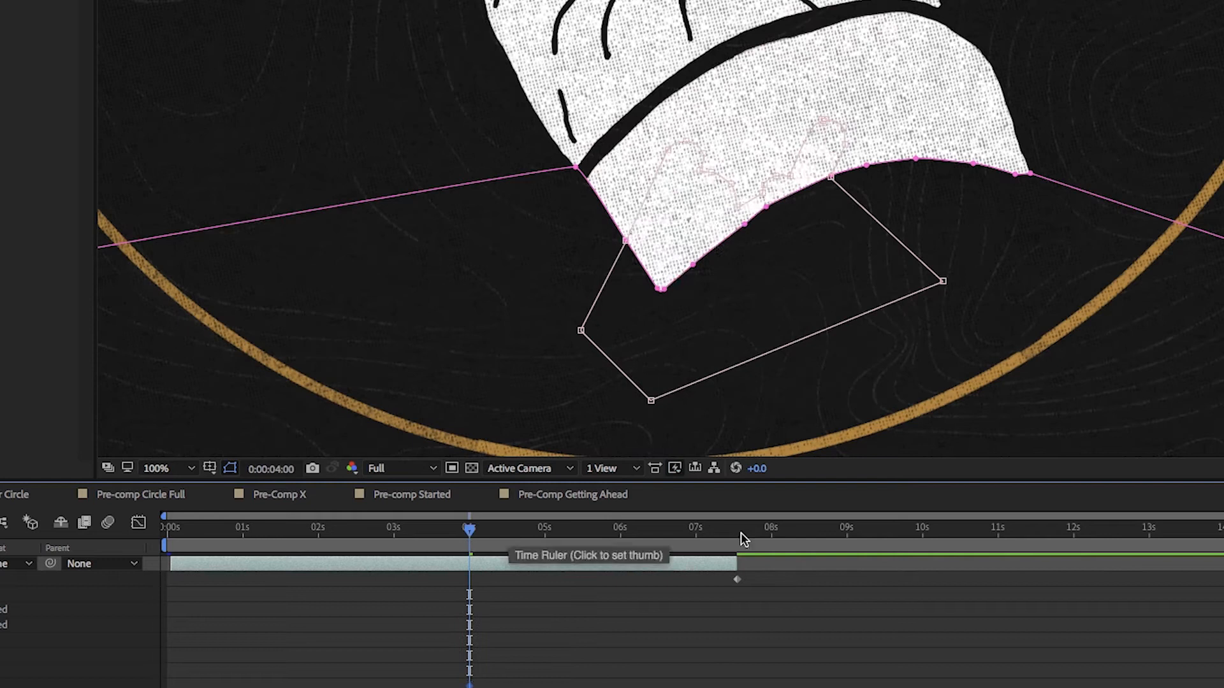
# Keyframe Mask 2's expansion from about 0:00:06:06 to 1 pixel at 0:00:06:14 so the sleeve cut-out opens as Started is written
pyautogui.moveTo(742, 538); pyautogui.dragTo(662, 533)
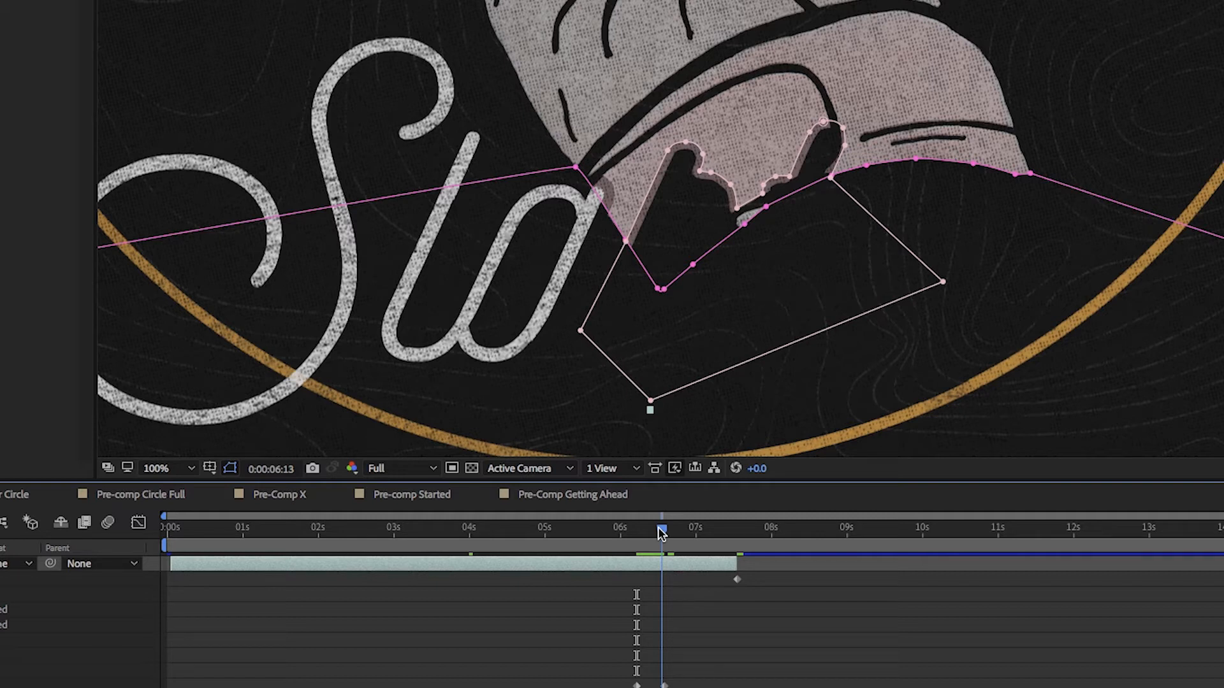
pyautogui.moveTo(660, 527); pyautogui.dragTo(658, 531)
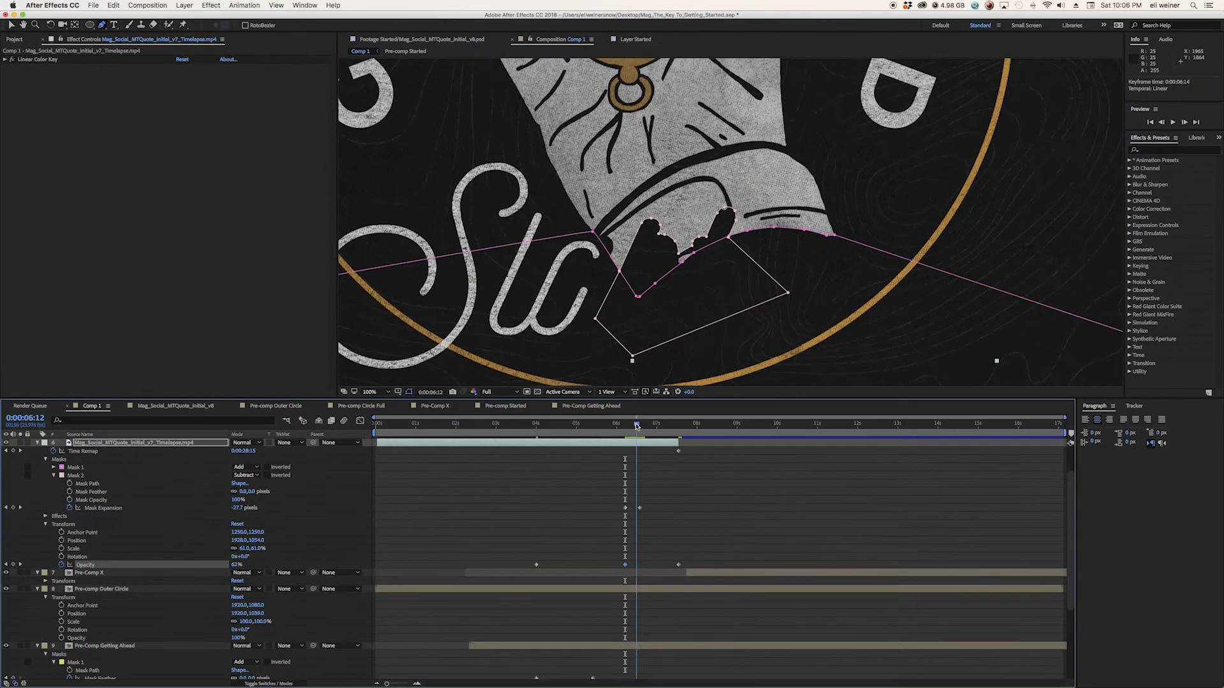
pyautogui.moveTo(636, 426); pyautogui.dragTo(639, 426)
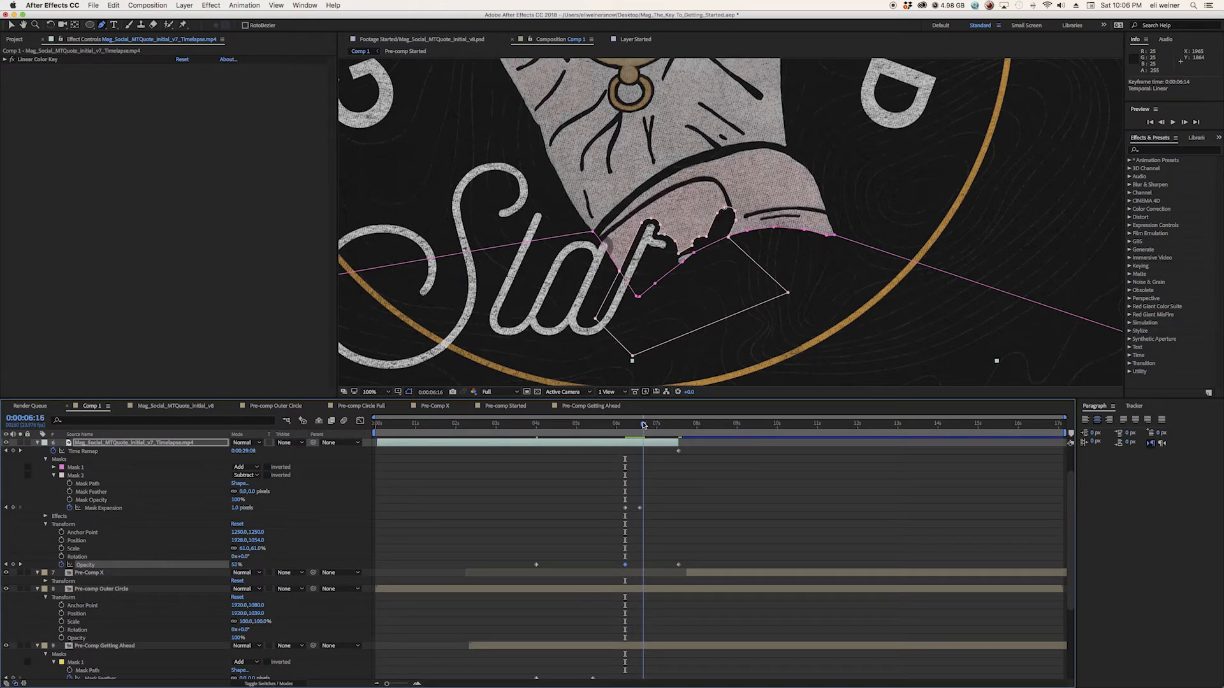
# Play Comp 1 from about 0:00:06:00 to review the sleeve cut-out against the Started write-on
pyautogui.moveTo(649, 426); pyautogui.dragTo(612, 429)
pyautogui.click(780, 335)
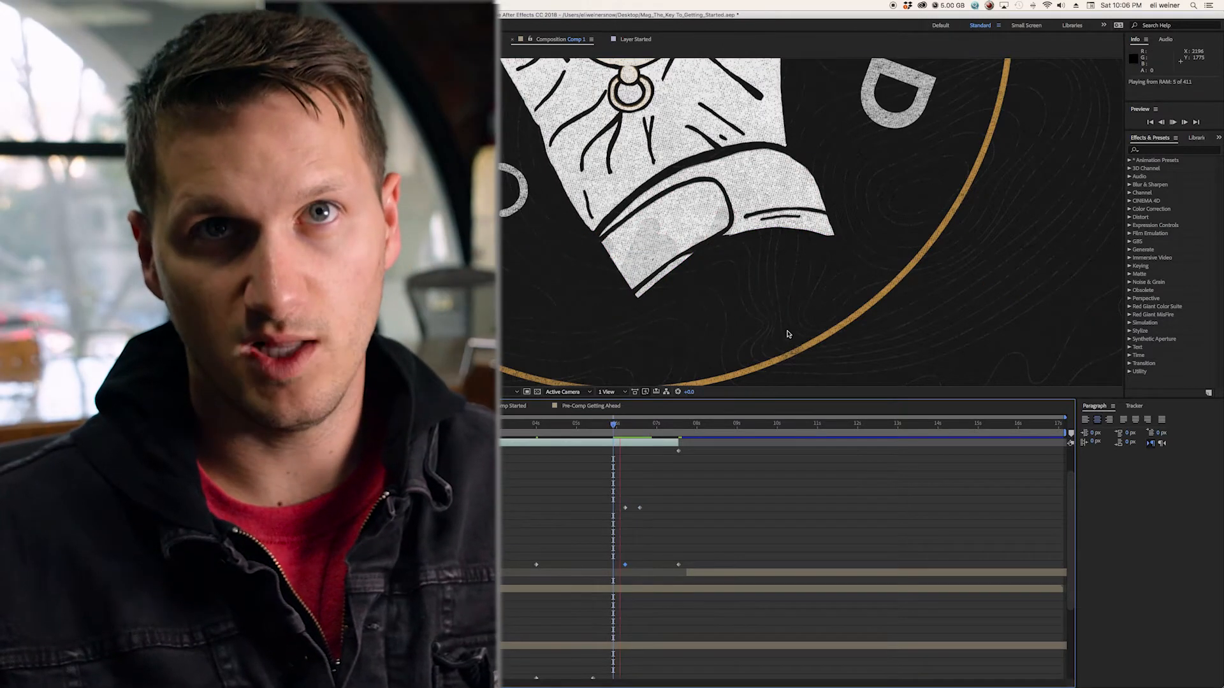
pyautogui.press('space')
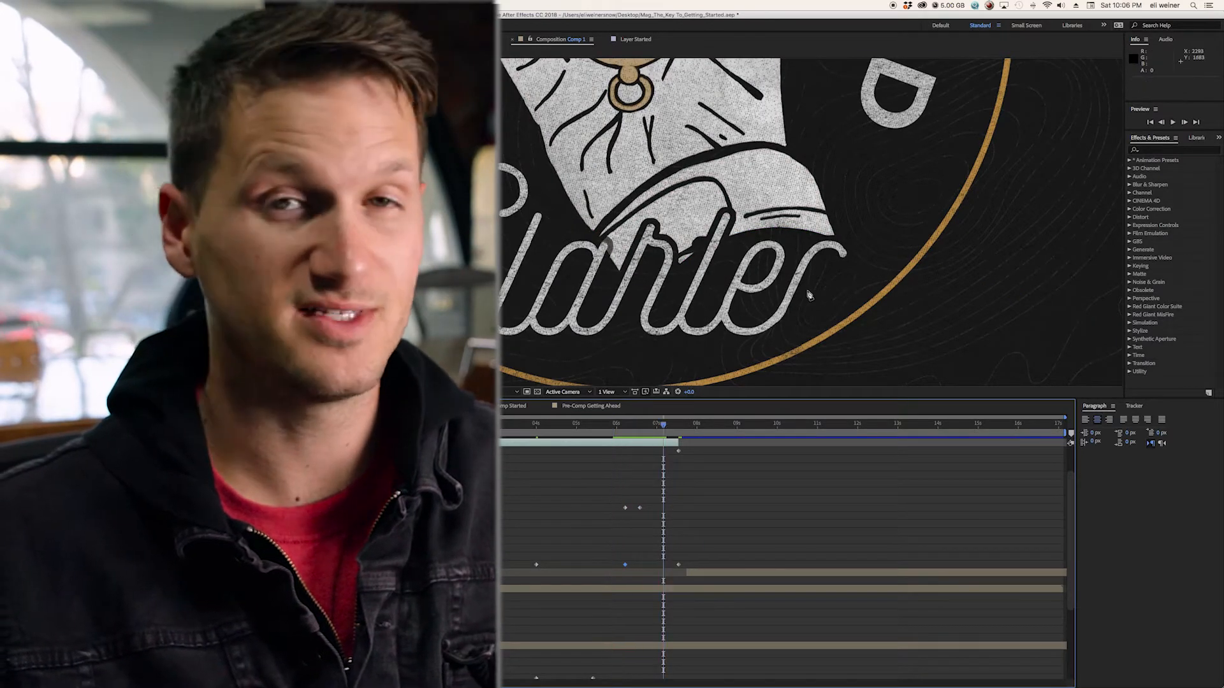
pyautogui.press(',')
pyautogui.press(',')
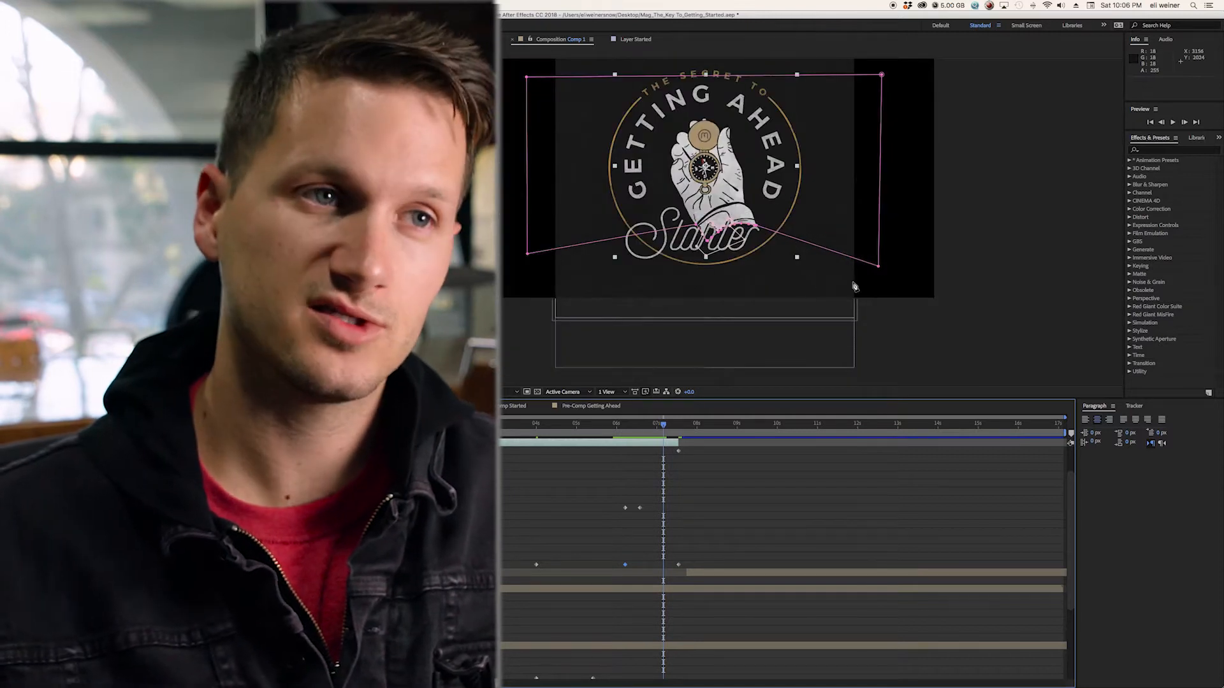
pyautogui.click(995, 230)
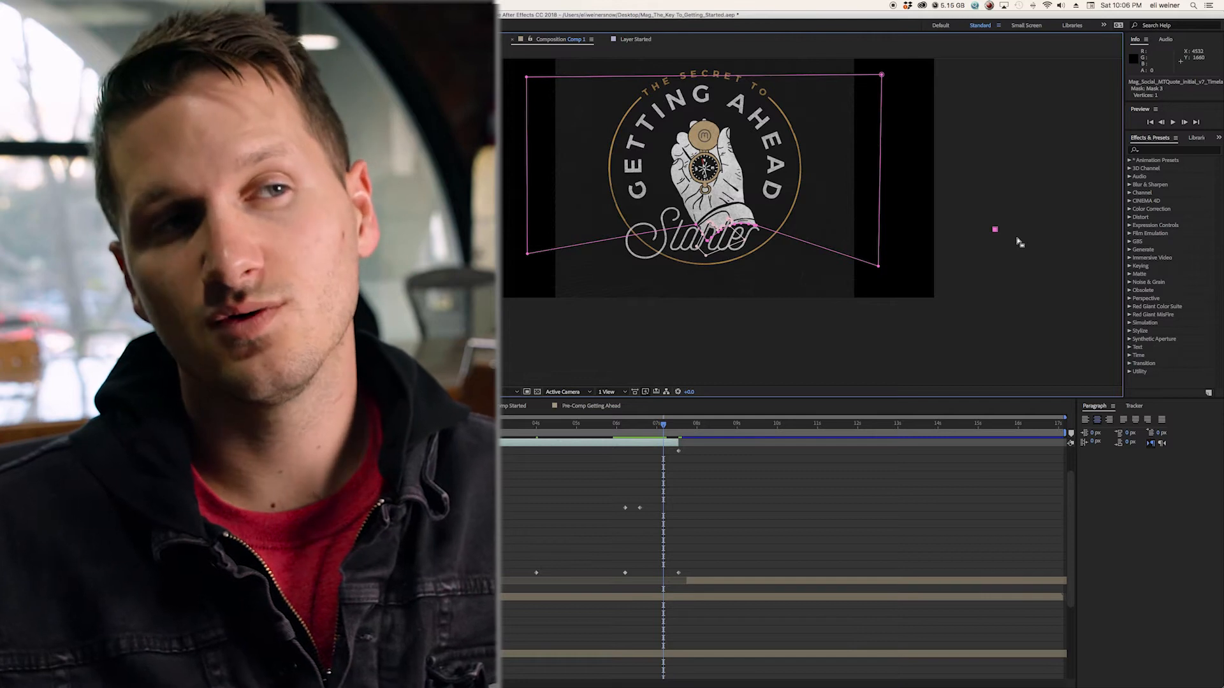
pyautogui.hotkey('ctrl', 'z')
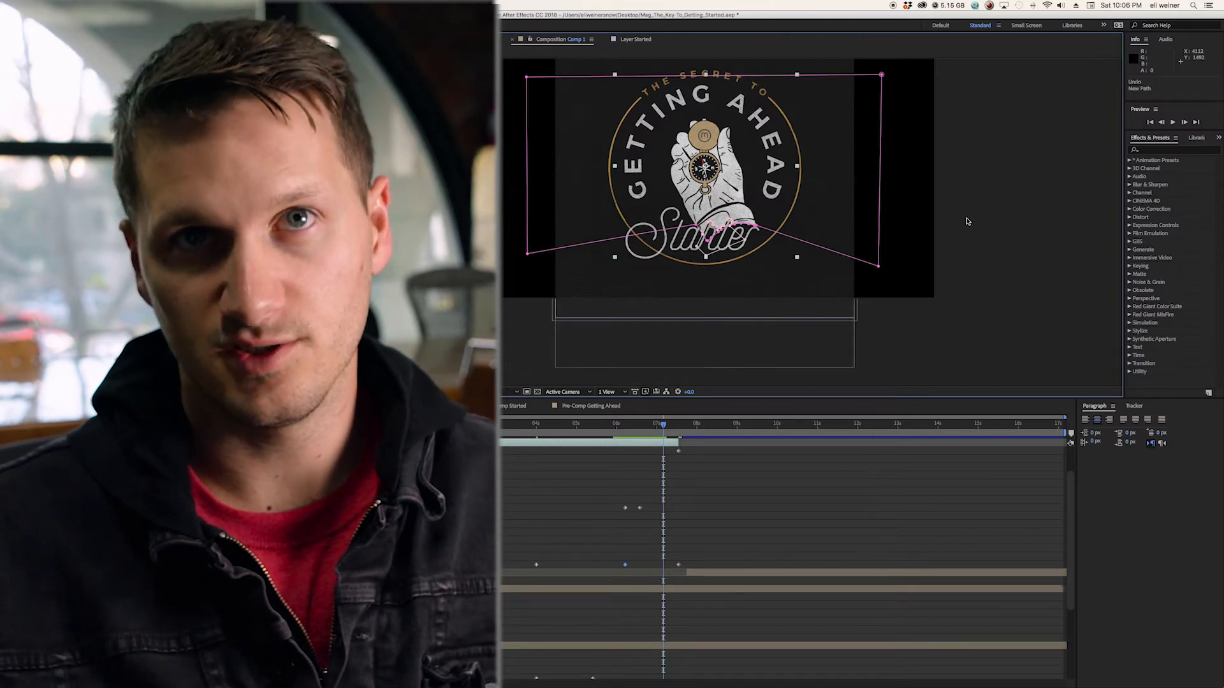
pyautogui.press('.')
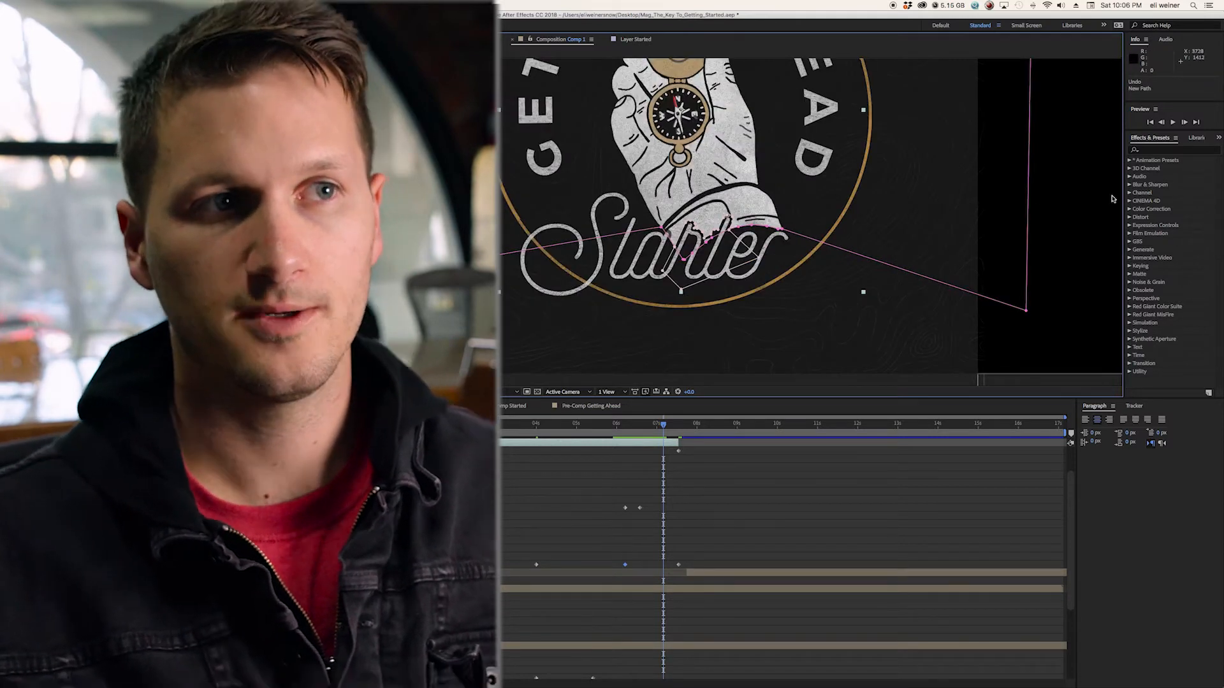
pyautogui.click(1099, 203)
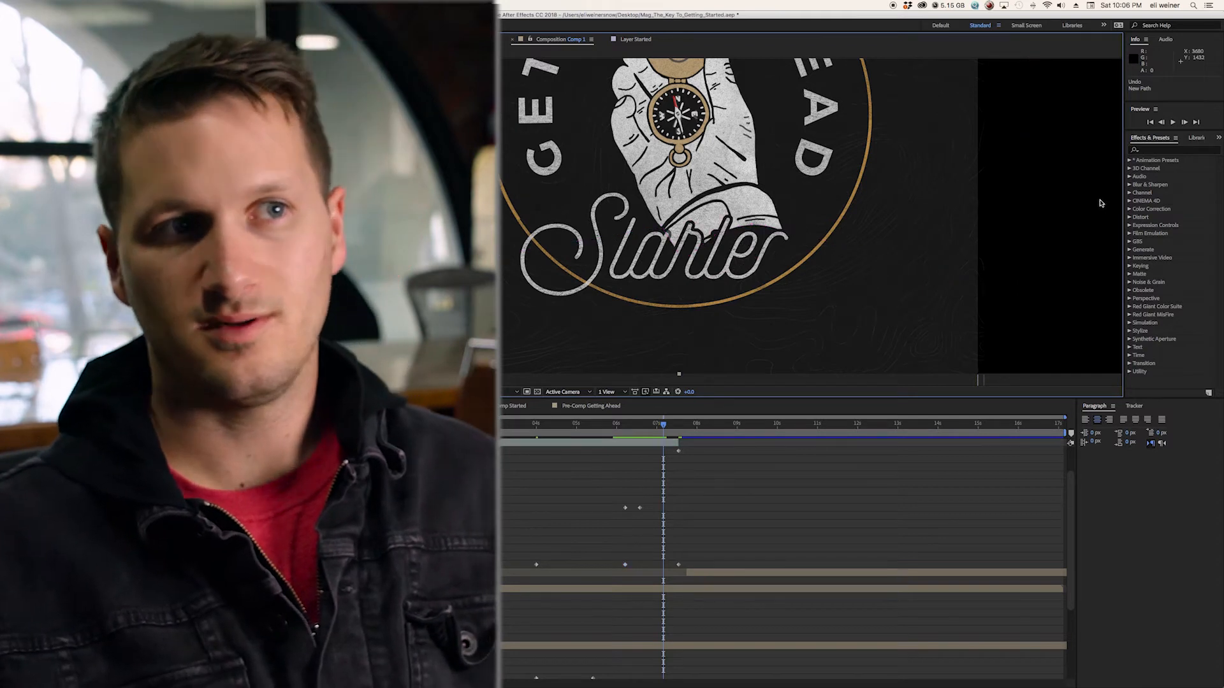
# Retime the time-lapse layer's opacity and Mask 2 expansion keyframes against the Started write-on just after 0:00:06:00
pyautogui.click(659, 428)
pyautogui.moveTo(646, 430); pyautogui.dragTo(619, 431)
pyautogui.press('space')
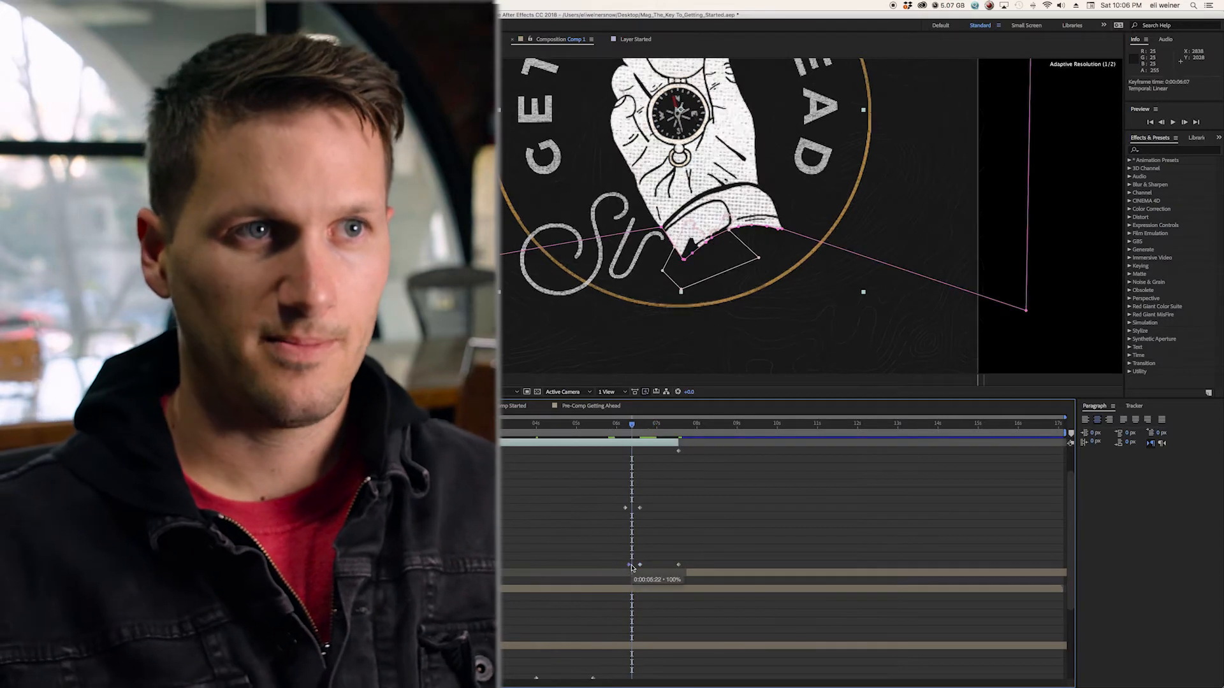
pyautogui.moveTo(631, 433); pyautogui.dragTo(611, 433)
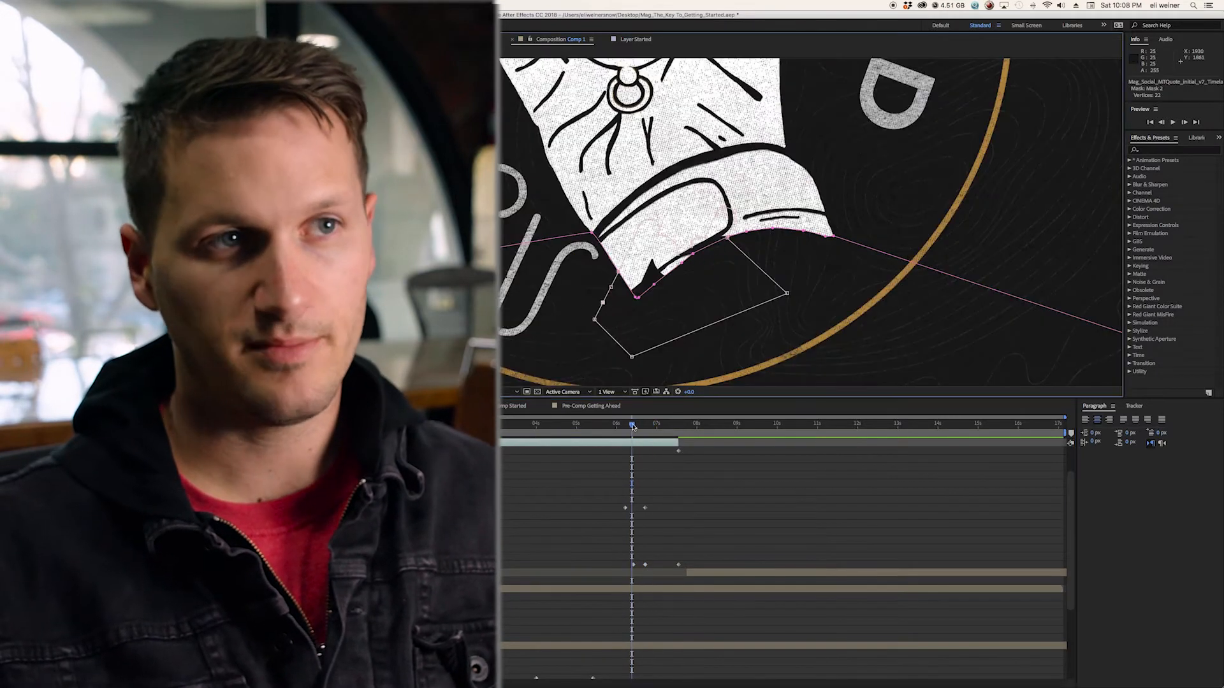
pyautogui.moveTo(628, 423); pyautogui.dragTo(634, 421)
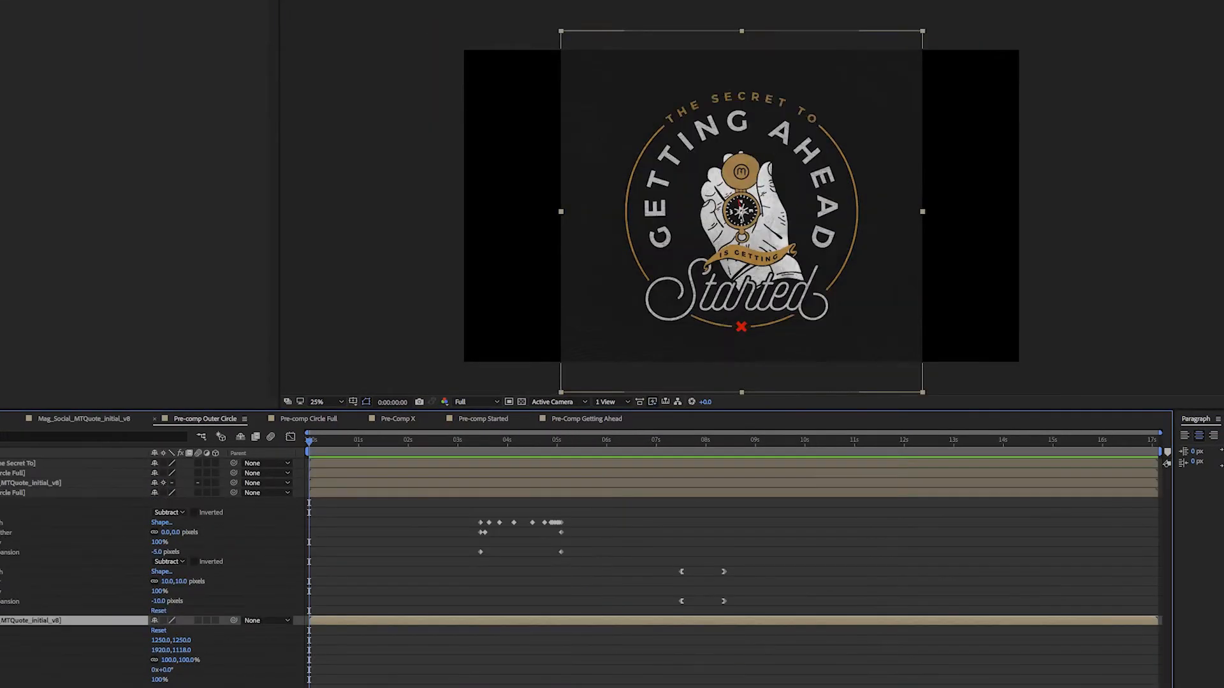
# Draw a Subtract mask on the Circle Full ring at the S of Started, keyframing its path to grow from about 0:00:06:00 to 0:00:07:00
pyautogui.hotkey('ctrl', 'Up')
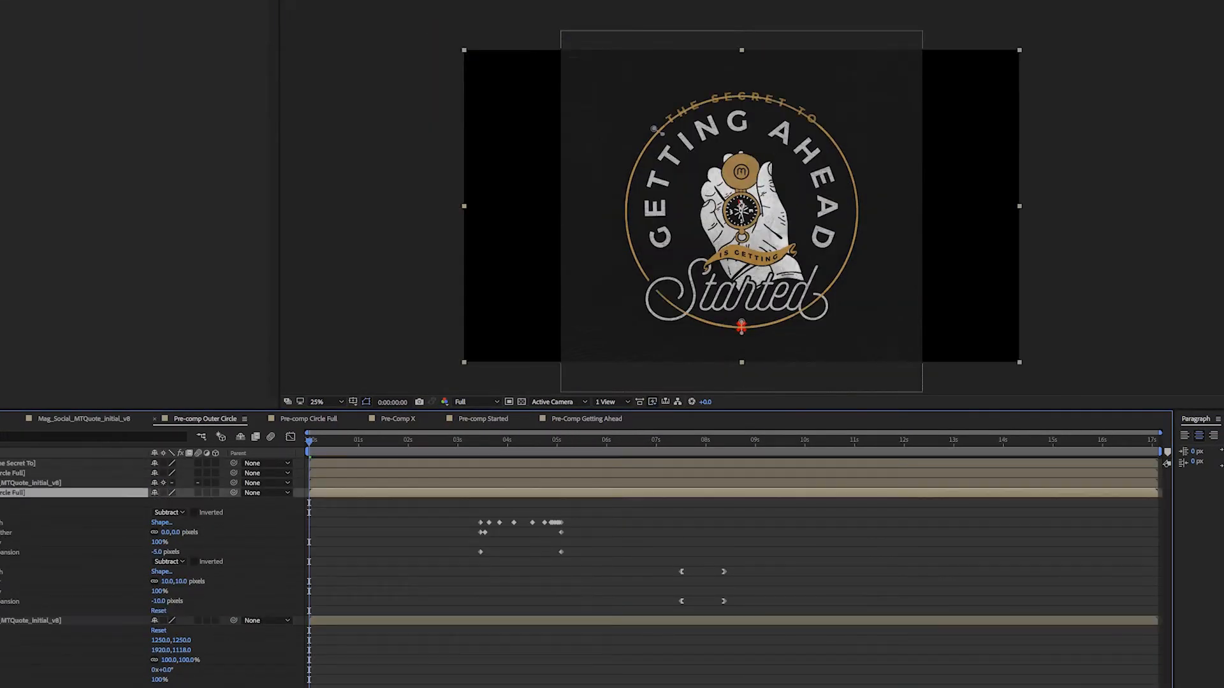
pyautogui.press('/')
pyautogui.moveTo(556, 223); pyautogui.dragTo(576, 256)
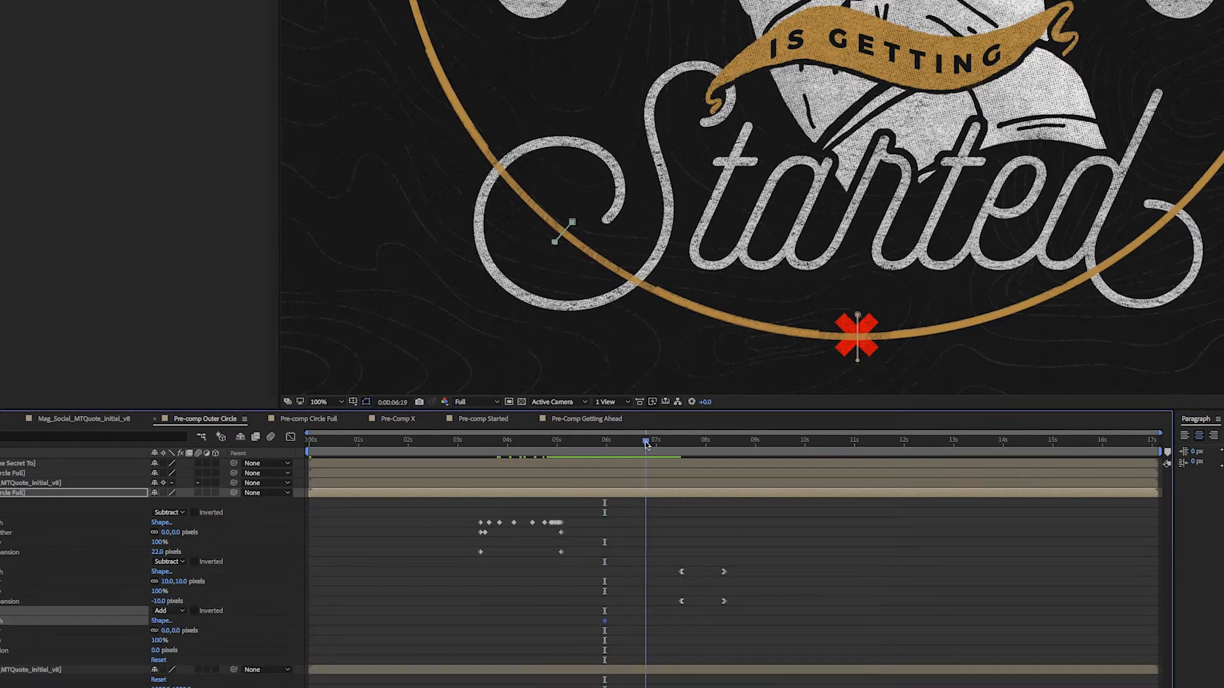
pyautogui.moveTo(569, 229); pyautogui.dragTo(483, 163)
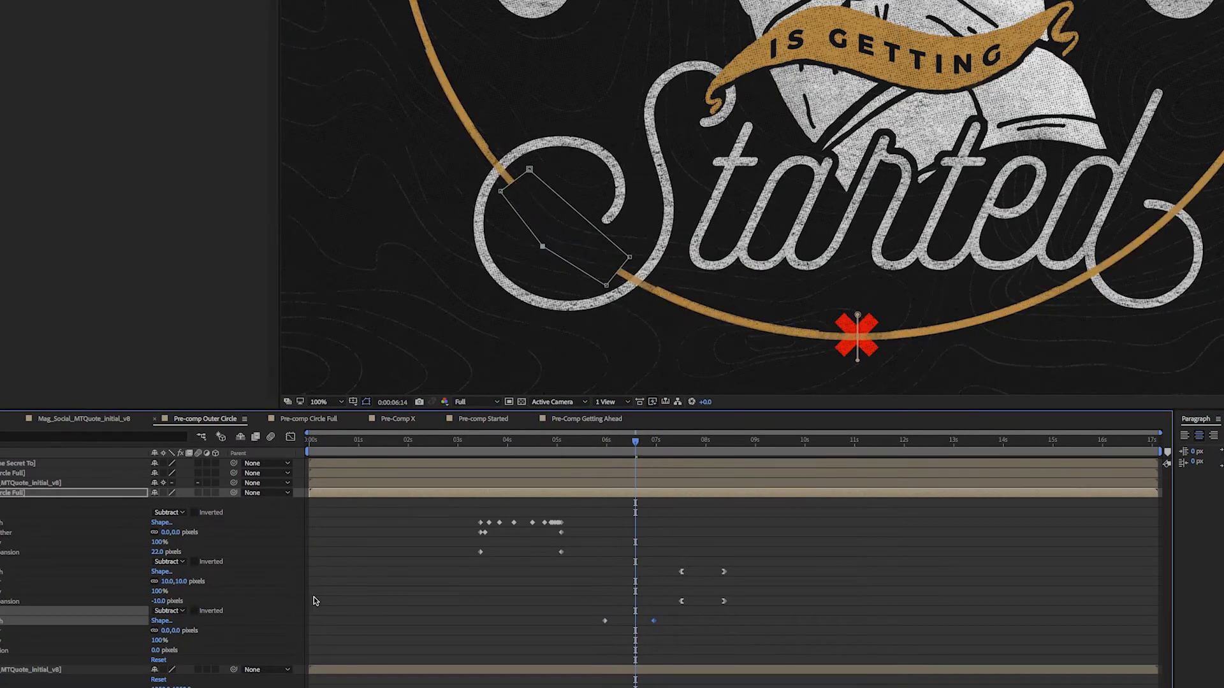
# Shift Mask 3's path and expansion keyframes to span 0:00:05:09 to 0:00:06:09, and review the ring gap in Comp 1
pyautogui.hotkey('shift', 'F3')
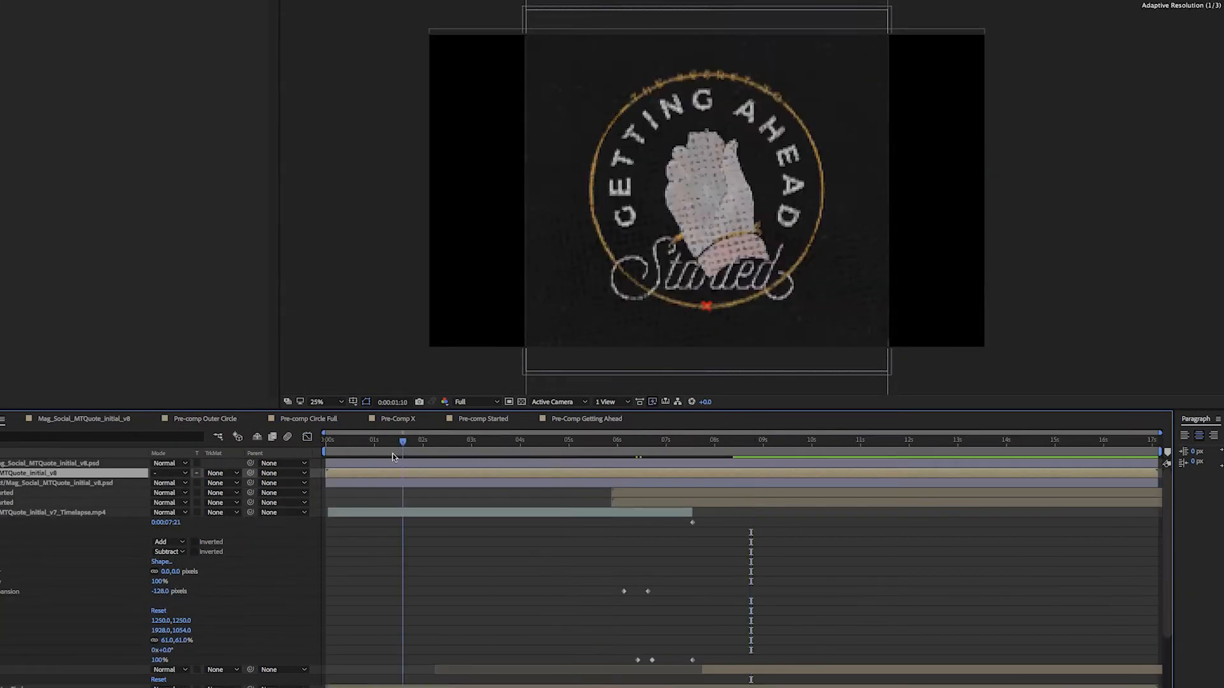
pyautogui.moveTo(561, 620); pyautogui.dragTo(446, 624)
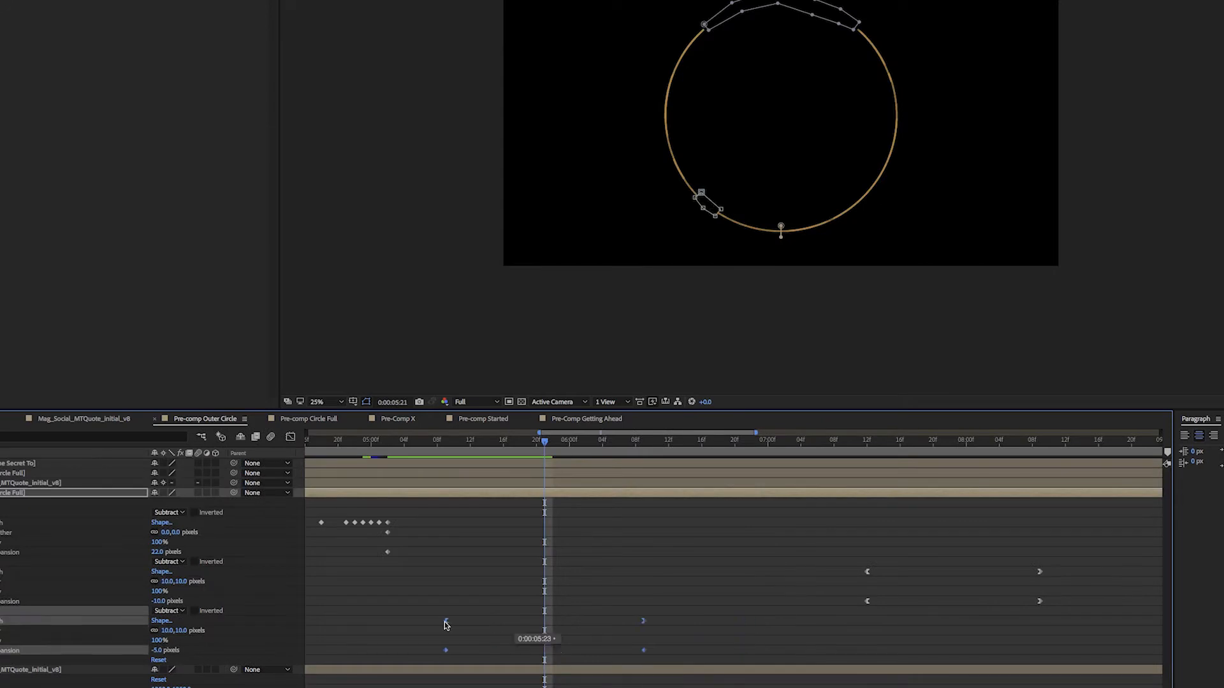
pyautogui.click(40, 419)
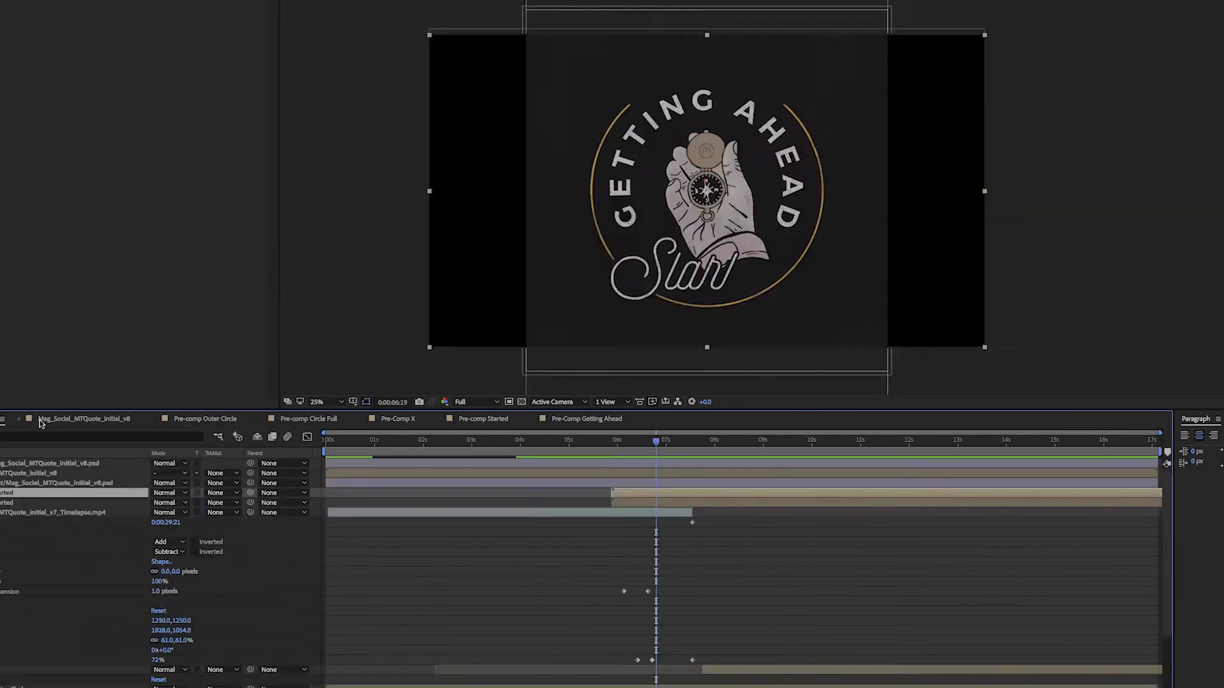
pyautogui.scroll(-5, 159, 555)
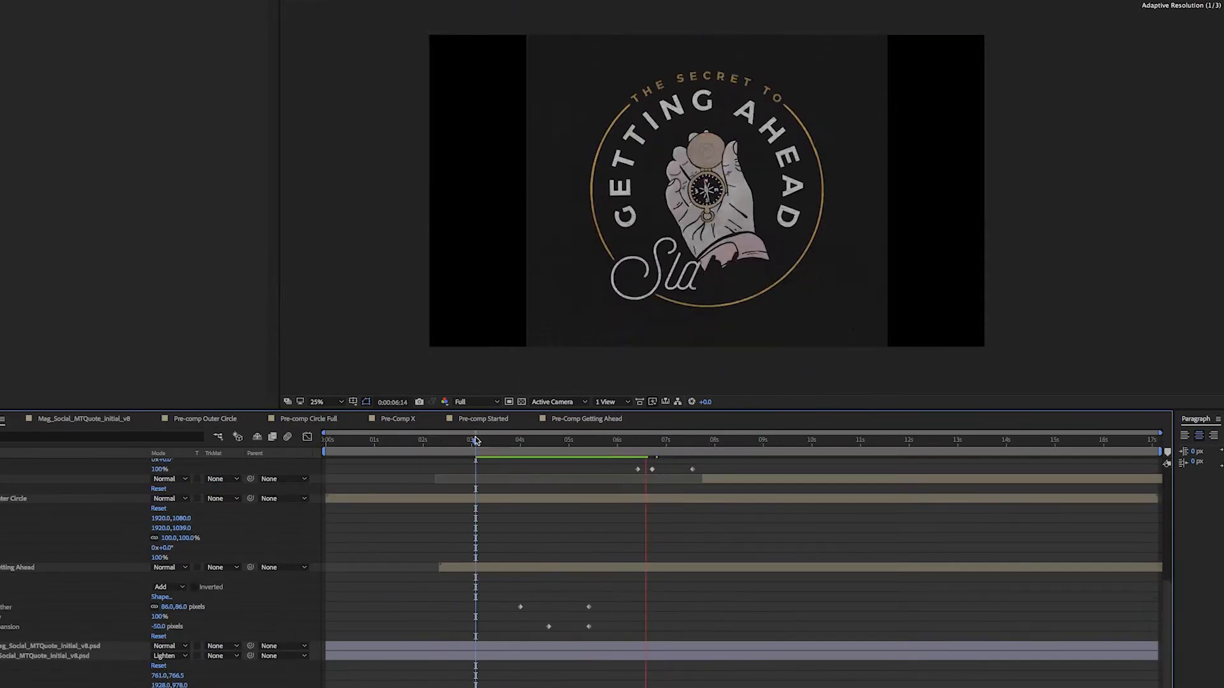
pyautogui.click(471, 441)
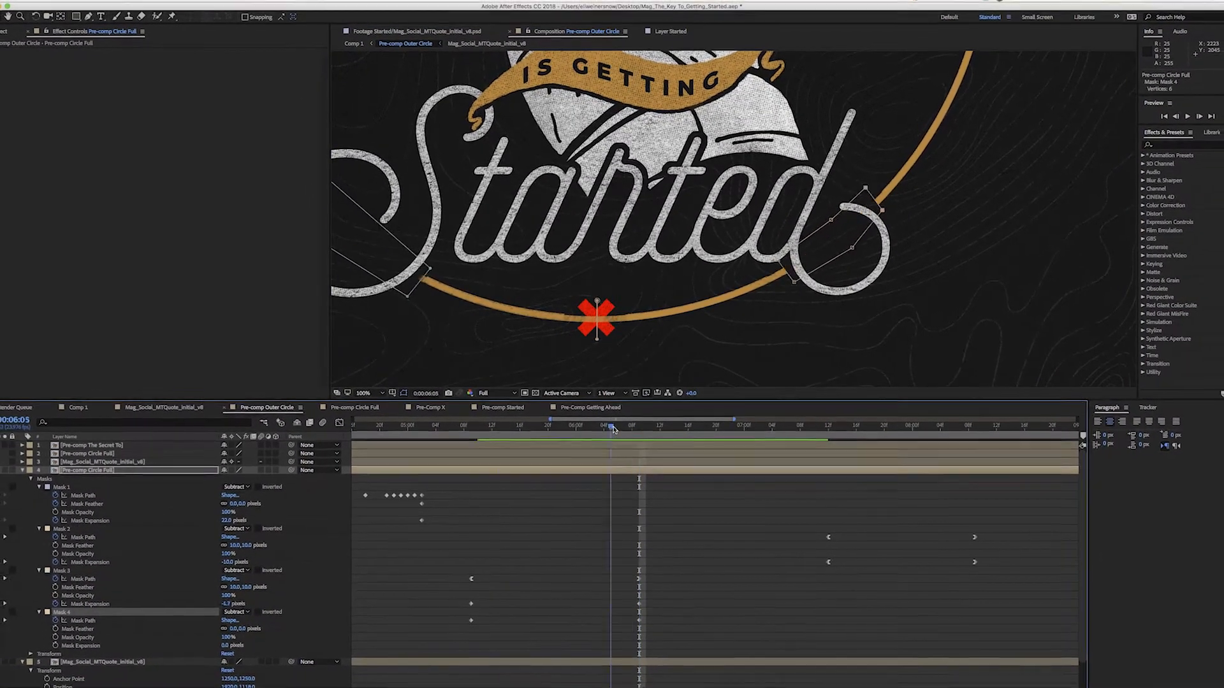
# Shape the Mask 3 and Mask 4 path speed curves to start and end at zero with a mid-way peak, and preview the ring gaps
pyautogui.hotkey('shift', 'F3')
pyautogui.moveTo(639, 588); pyautogui.dragTo(640, 659)
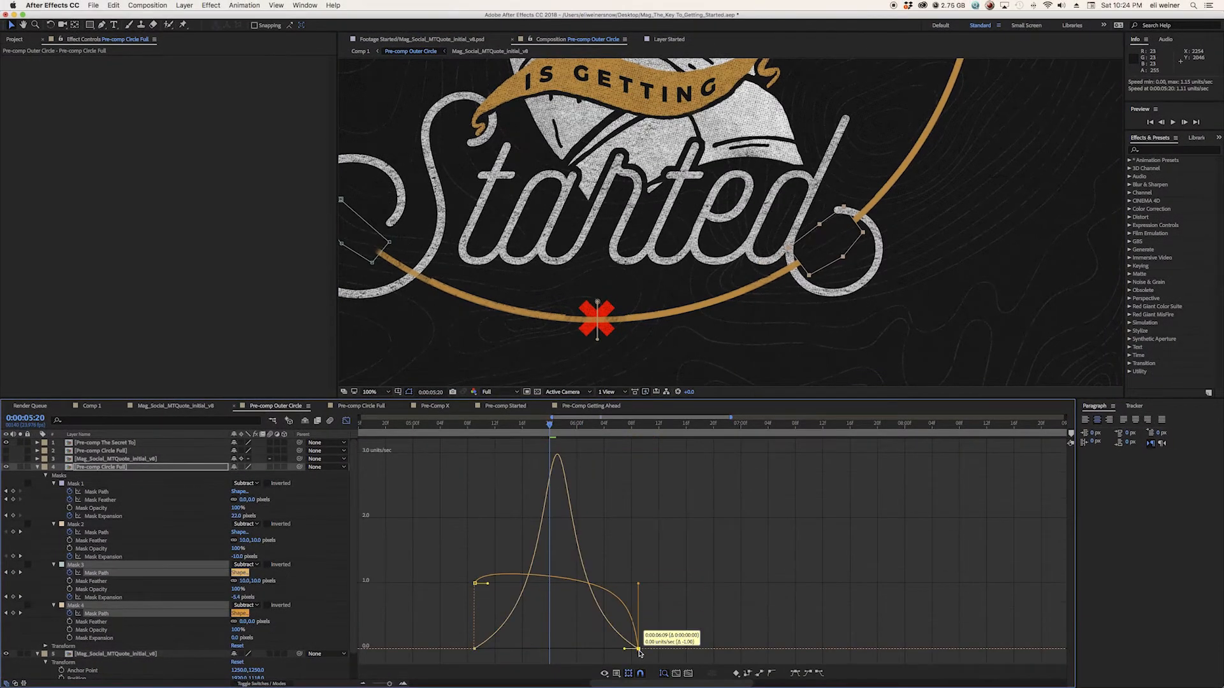
pyautogui.moveTo(475, 584); pyautogui.dragTo(475, 649)
pyautogui.moveTo(488, 649); pyautogui.dragTo(526, 650)
pyautogui.moveTo(584, 650); pyautogui.dragTo(532, 650)
pyautogui.moveTo(589, 650); pyautogui.dragTo(529, 651)
pyautogui.hotkey('shift', 'F3')
pyautogui.click(460, 425)
pyautogui.press('space')
pyautogui.press('space')
# Keyframe Mask 4's expansion from -10 pixels at 0:00:05:09 to 0 at 0:00:06:09, and set its feather to 10 pixels
pyautogui.press('j')
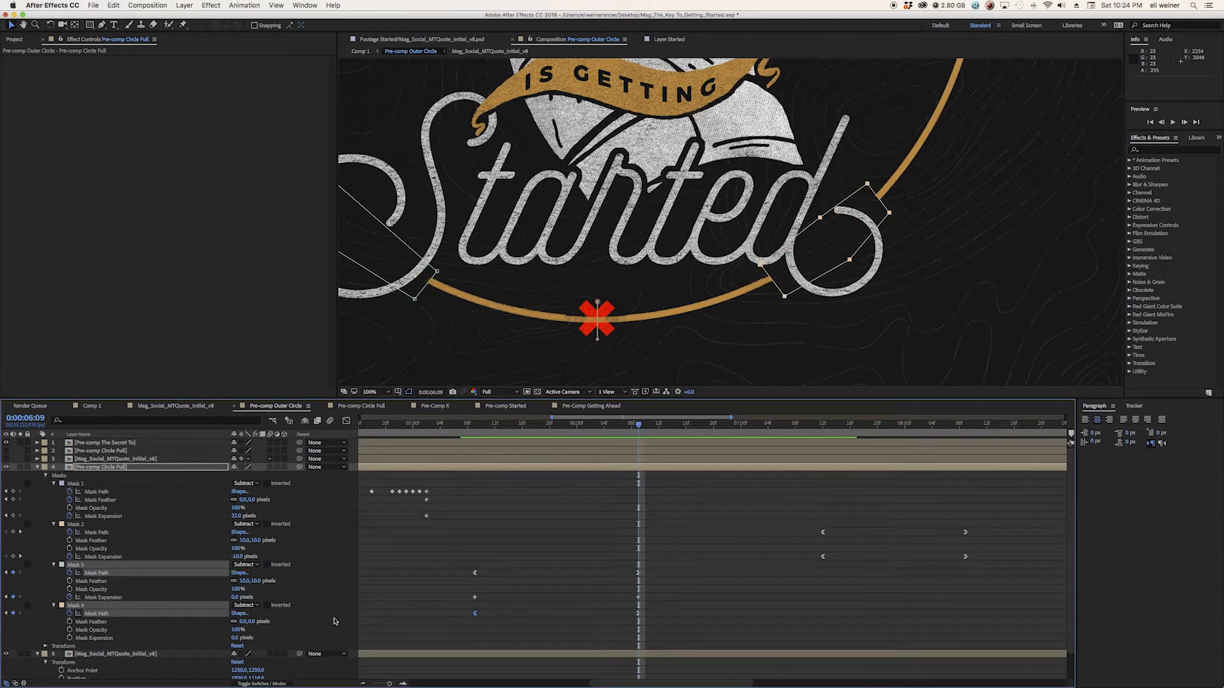
pyautogui.click(70, 638)
pyautogui.press('j')
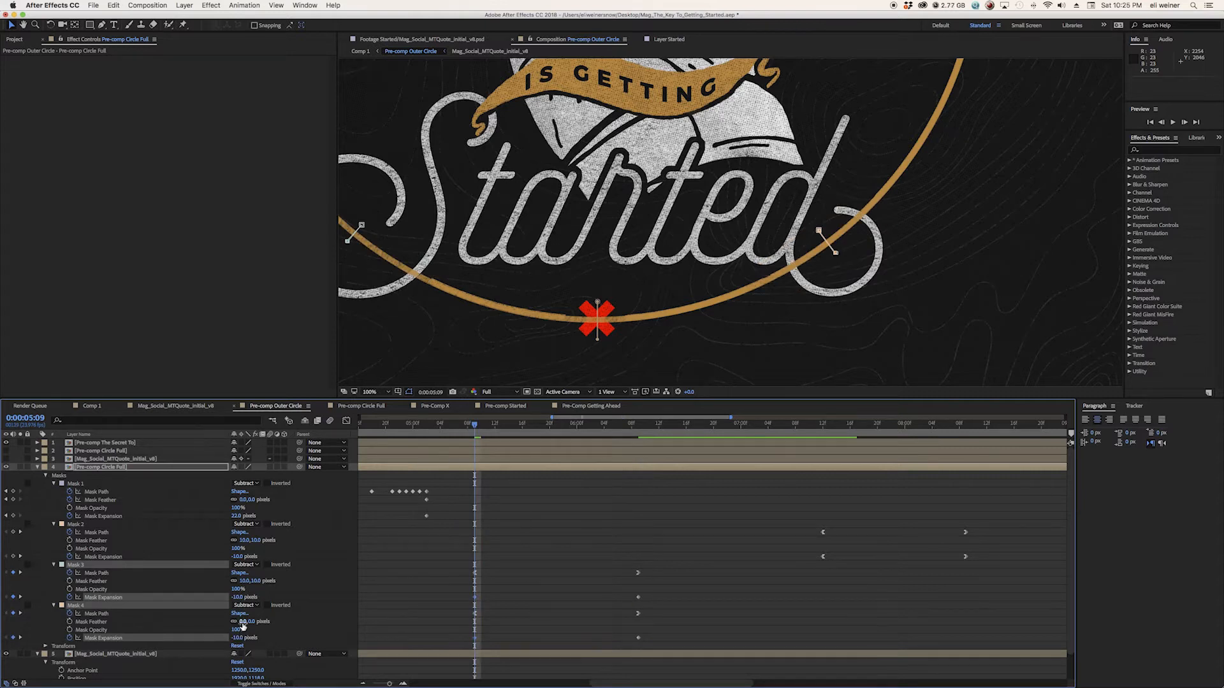
pyautogui.click(243, 622)
pyautogui.write('10')
pyautogui.press('Return')
# Hide the Mag_Social_MTQuote_Initial_v8 reference layer in Pre-comp Outer Circle and save the project
pyautogui.press('k')
pyautogui.press(',')
pyautogui.press(',')
pyautogui.click(91, 406)
pyautogui.click(277, 406)
pyautogui.click(7, 654)
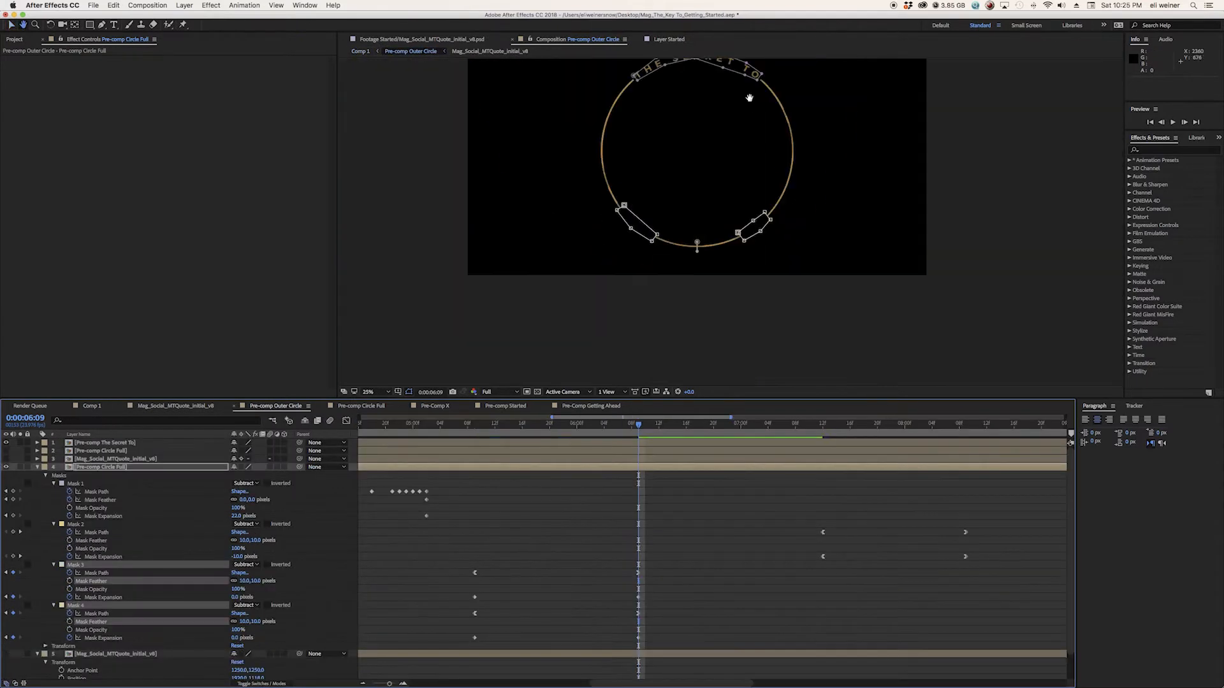
pyautogui.press('super+s')
# Play Comp 1 to review the ring gaps opening around the finished Started lettering
pyautogui.click(91, 406)
pyautogui.press('space')
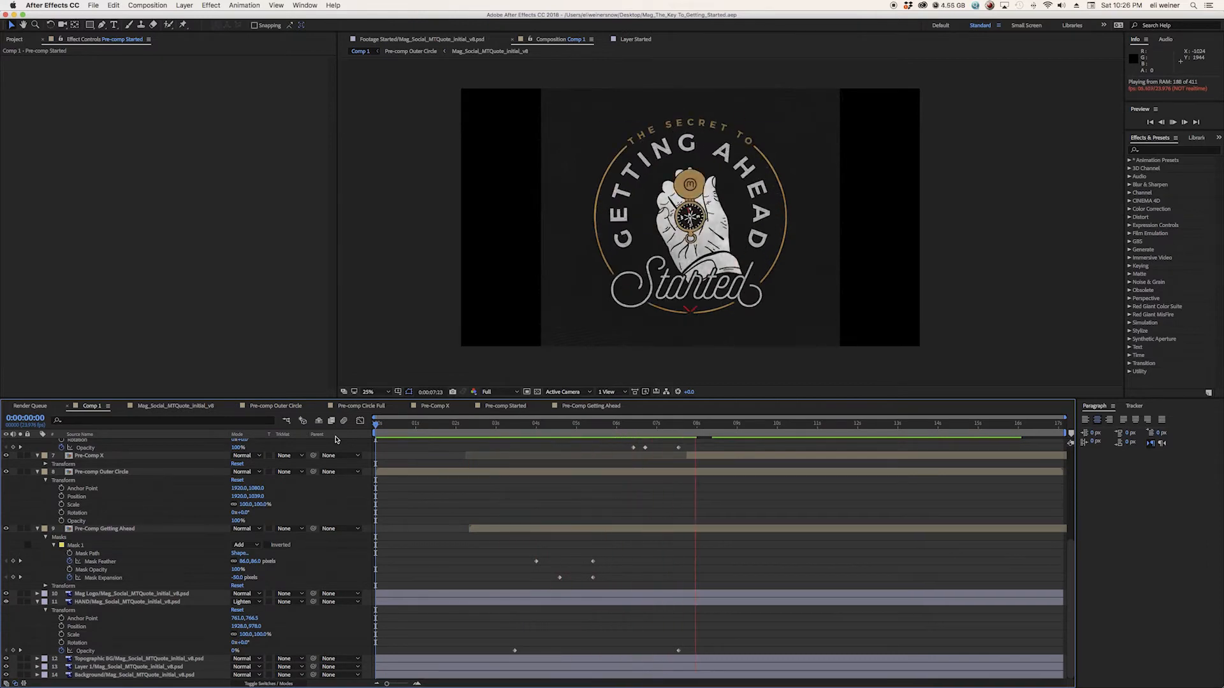
pyautogui.click(463, 426)
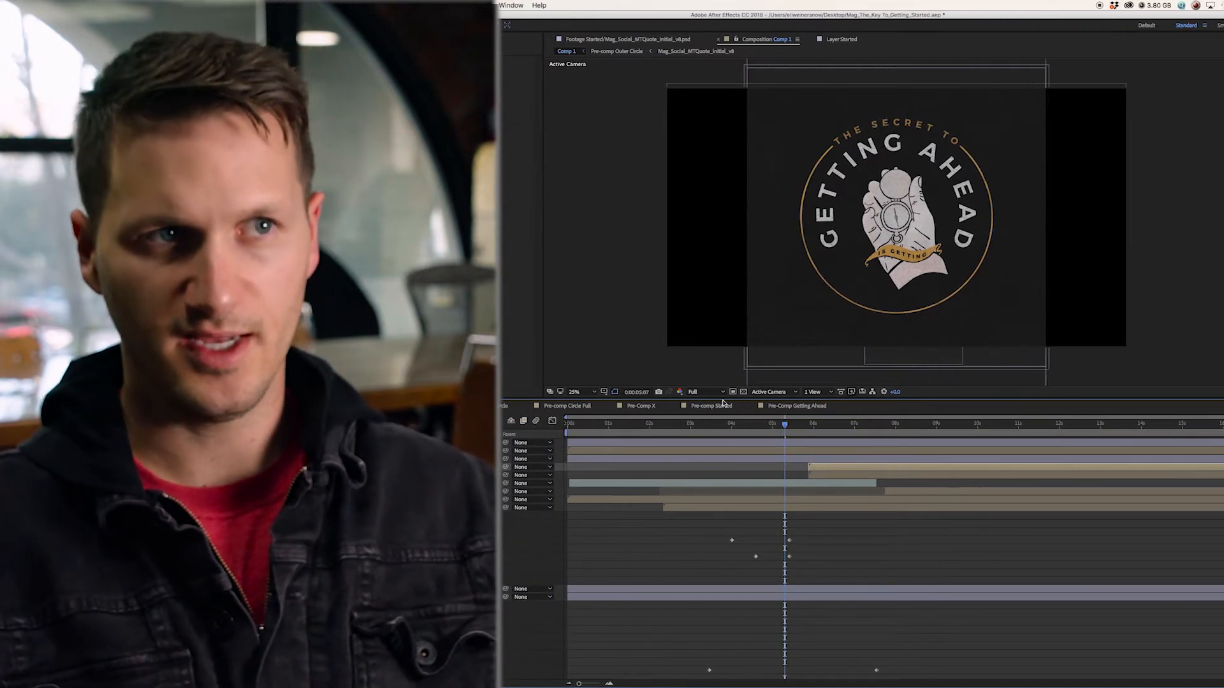
# Show Comp 1 in two views, with Top beside Active Camera, and step back to about 0:00:05:05
pyautogui.click(813, 392)
pyautogui.click(816, 411)
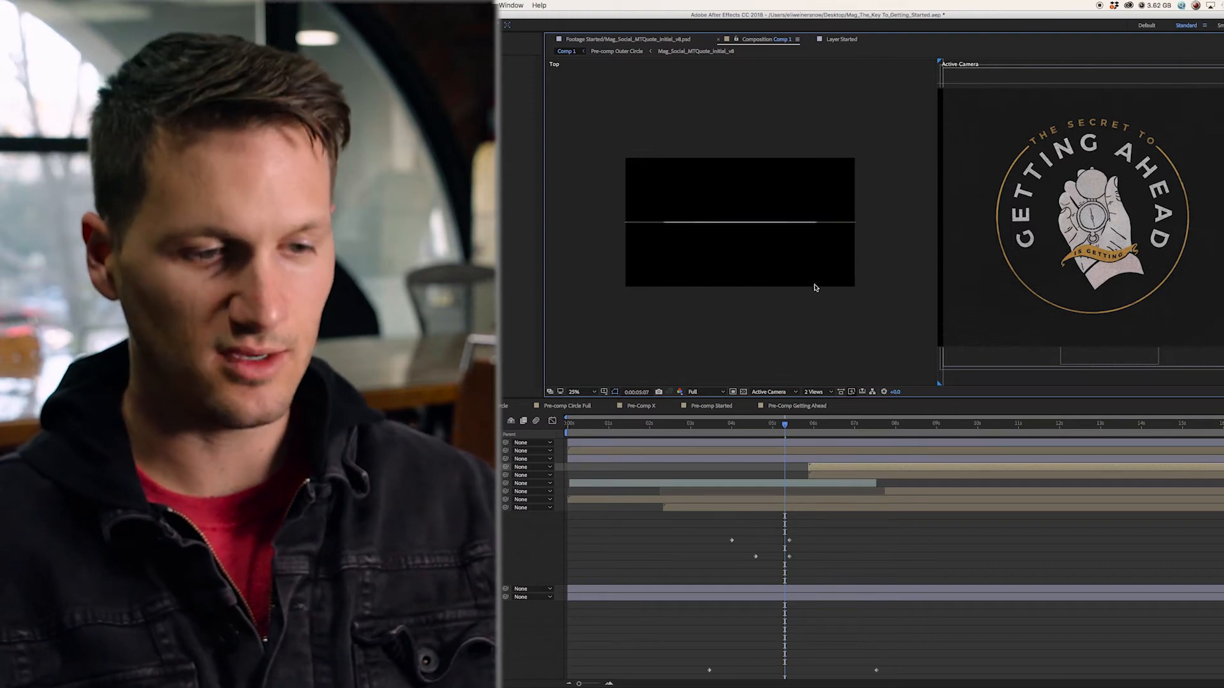
pyautogui.press('pageup')
pyautogui.press('pageup')
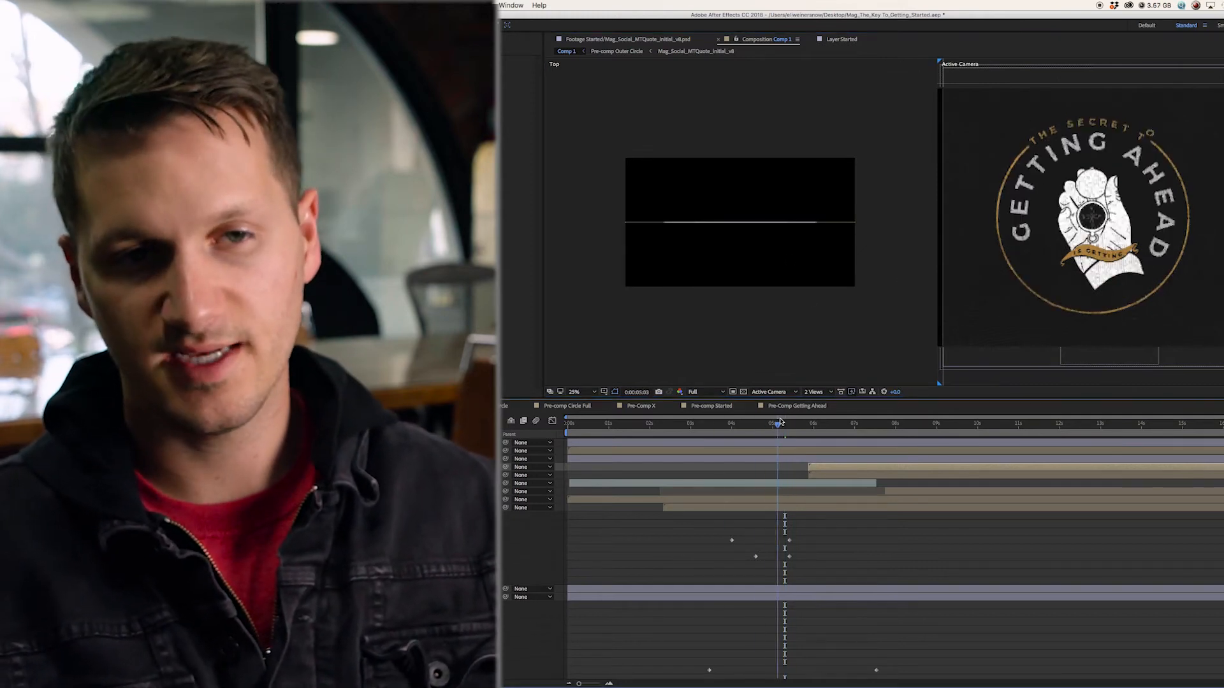
# Push the 3D Background layer far back in Z behind the badge, using the Top view
pyautogui.click(975, 311)
pyautogui.click(741, 235)
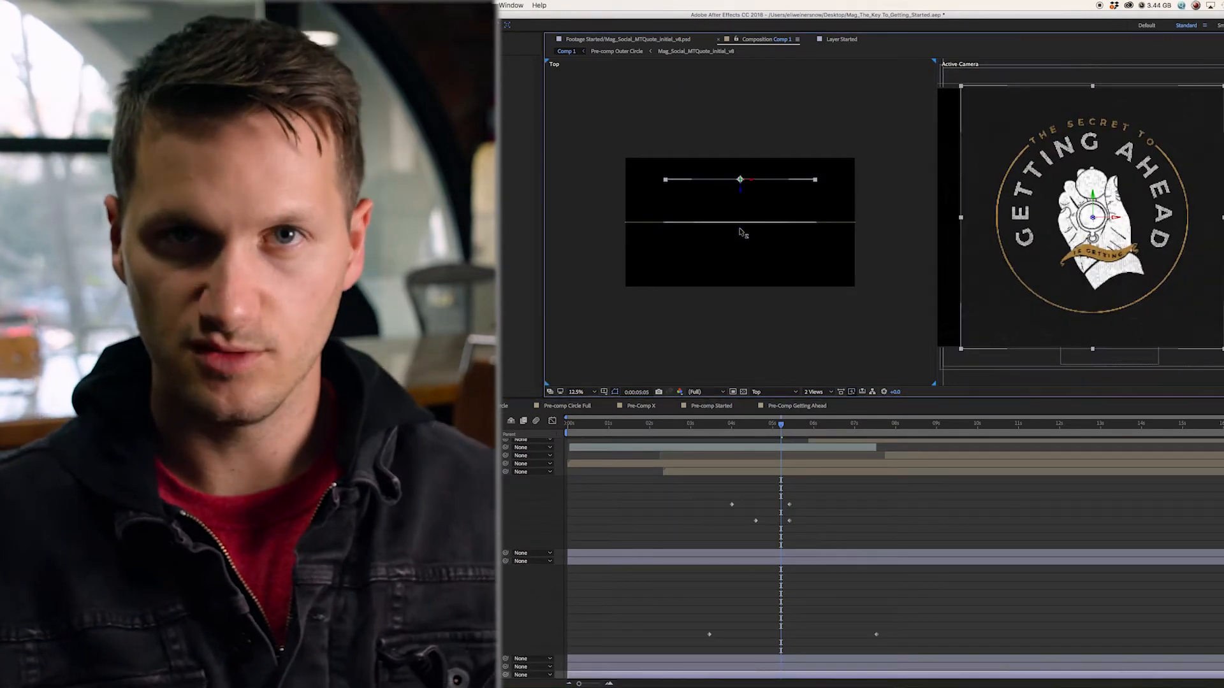
pyautogui.moveTo(741, 236); pyautogui.dragTo(740, 185)
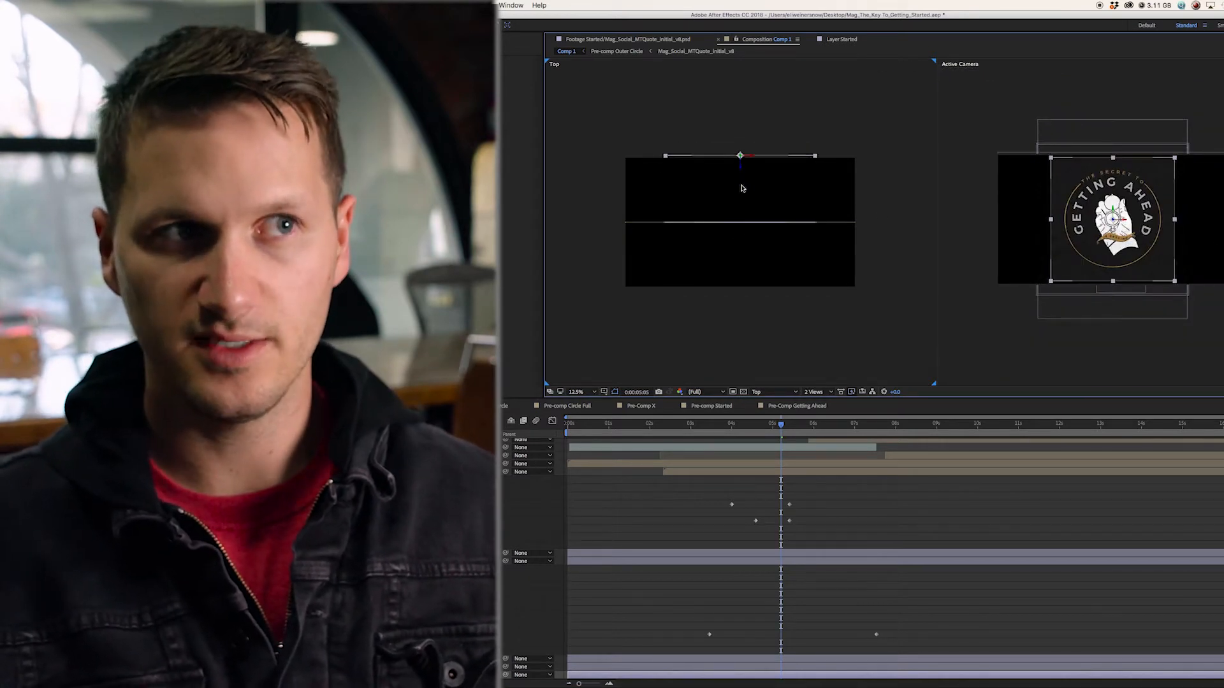
# Push Layer 1 back in Z to nearly the same depth as the Background layer
pyautogui.click(718, 668)
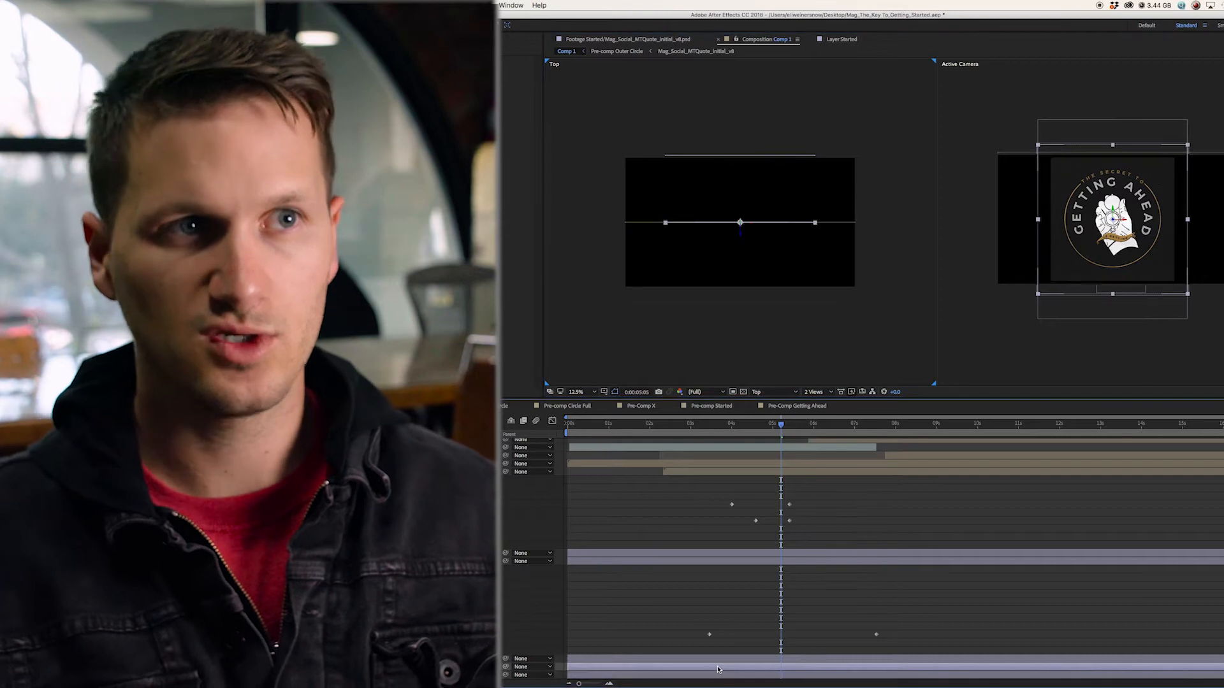
pyautogui.moveTo(743, 239); pyautogui.dragTo(741, 231)
pyautogui.moveTo(741, 140); pyautogui.dragTo(742, 171)
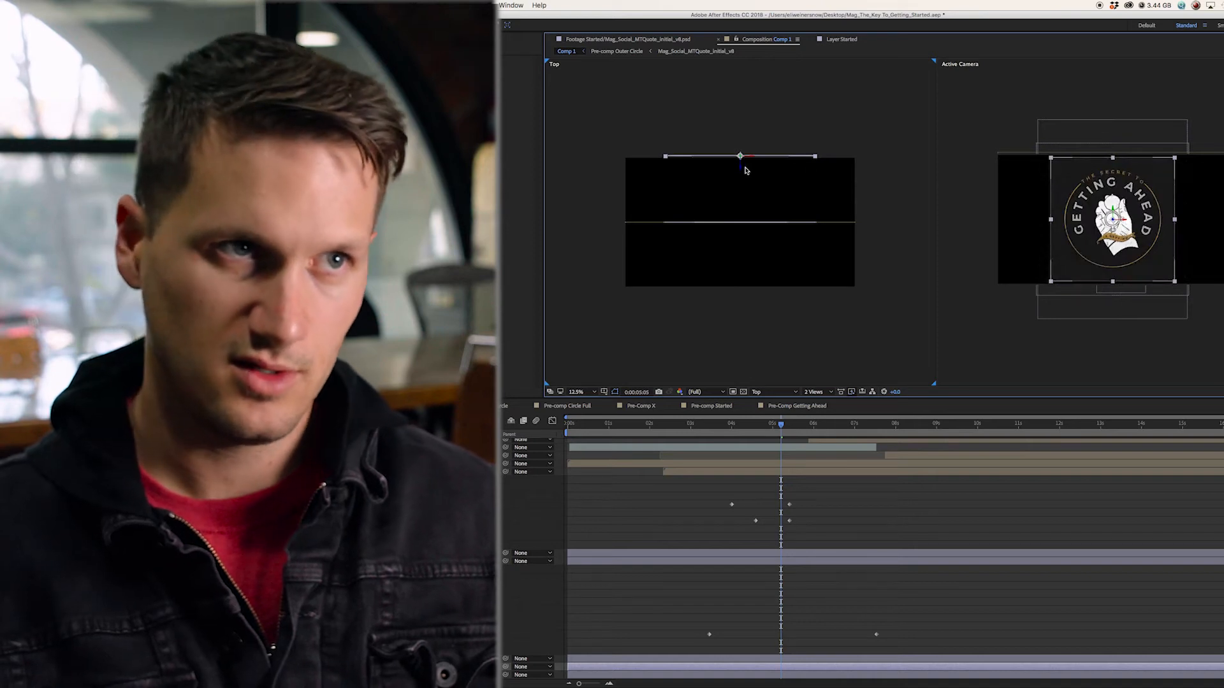
# Push the Topographic BG layer back in Z to a depth slightly in front of Layer 1 and the Background
pyautogui.press('.')
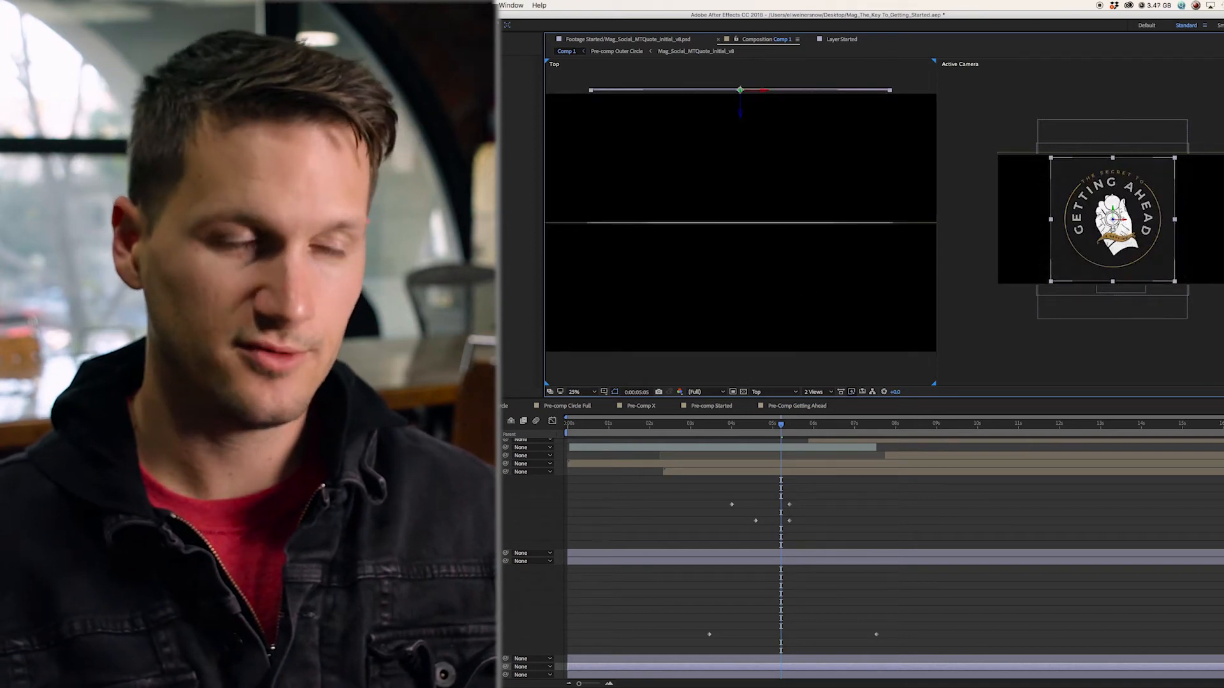
pyautogui.moveTo(544, 185); pyautogui.dragTo(402, 195)
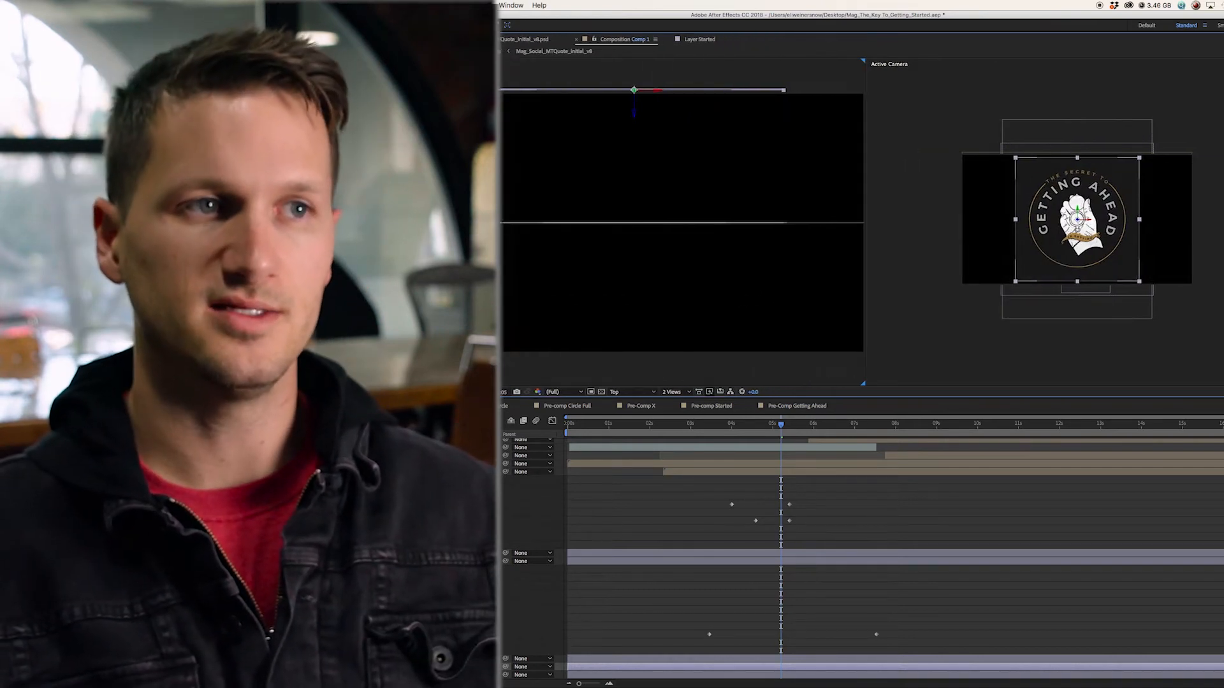
pyautogui.click(747, 660)
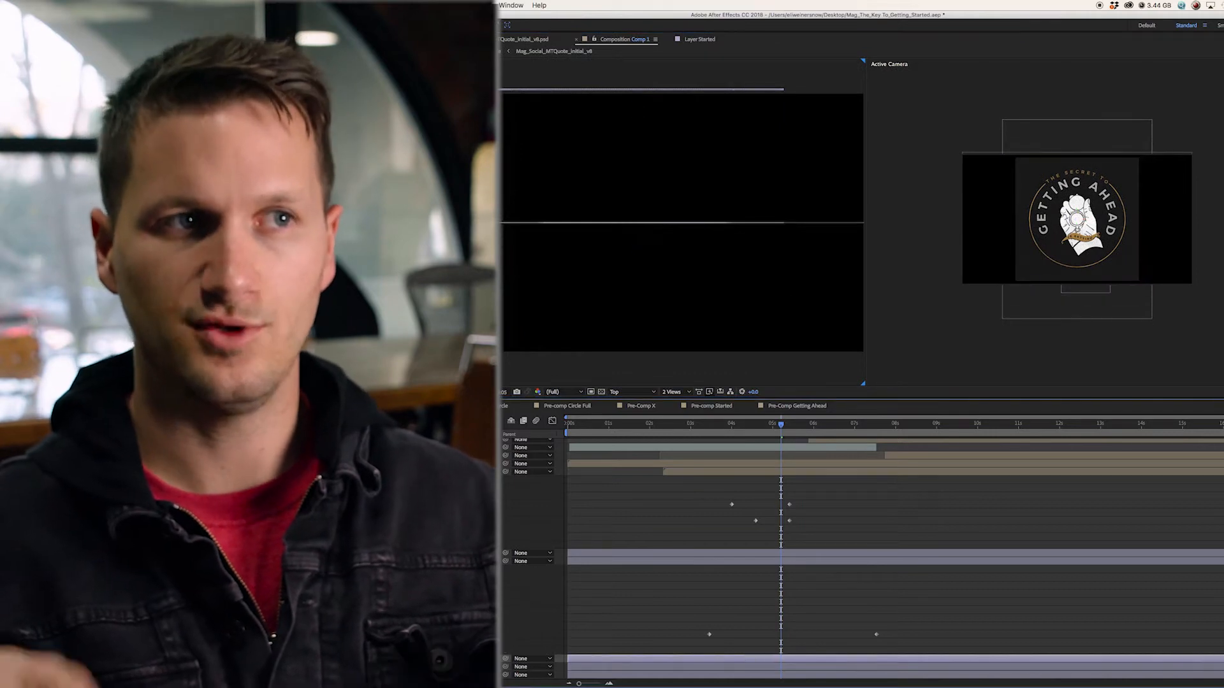
pyautogui.press('o')
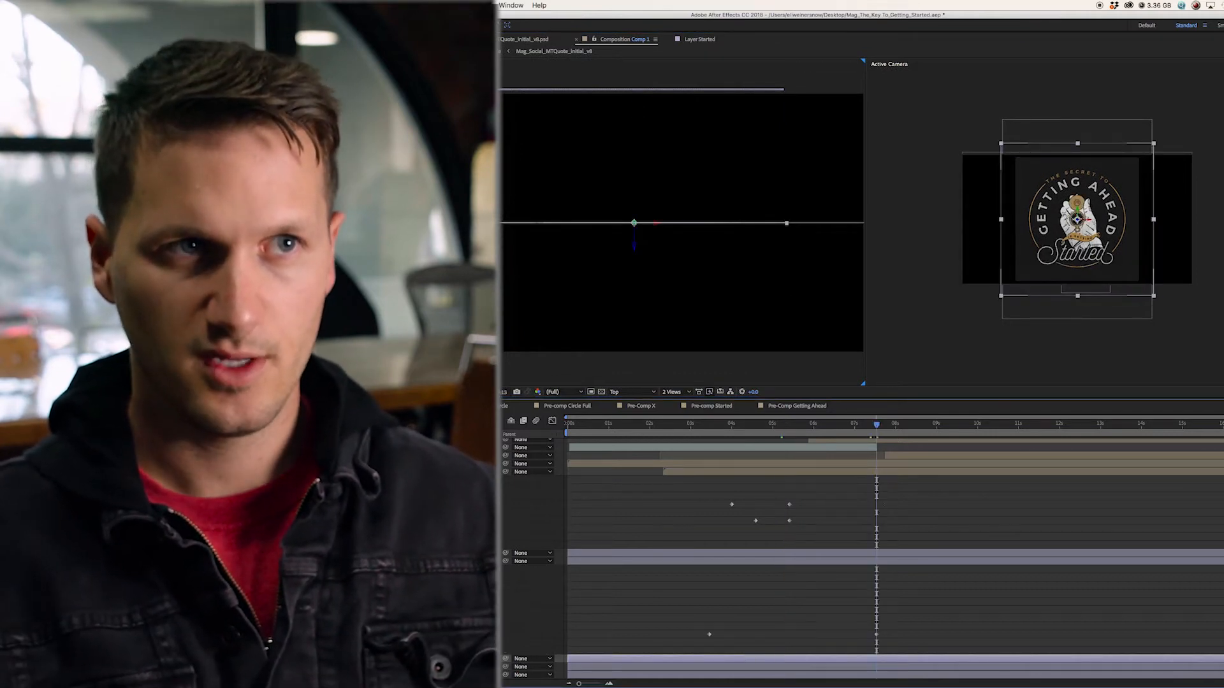
pyautogui.scroll(-1, 892, 561)
pyautogui.scroll(1, 893, 560)
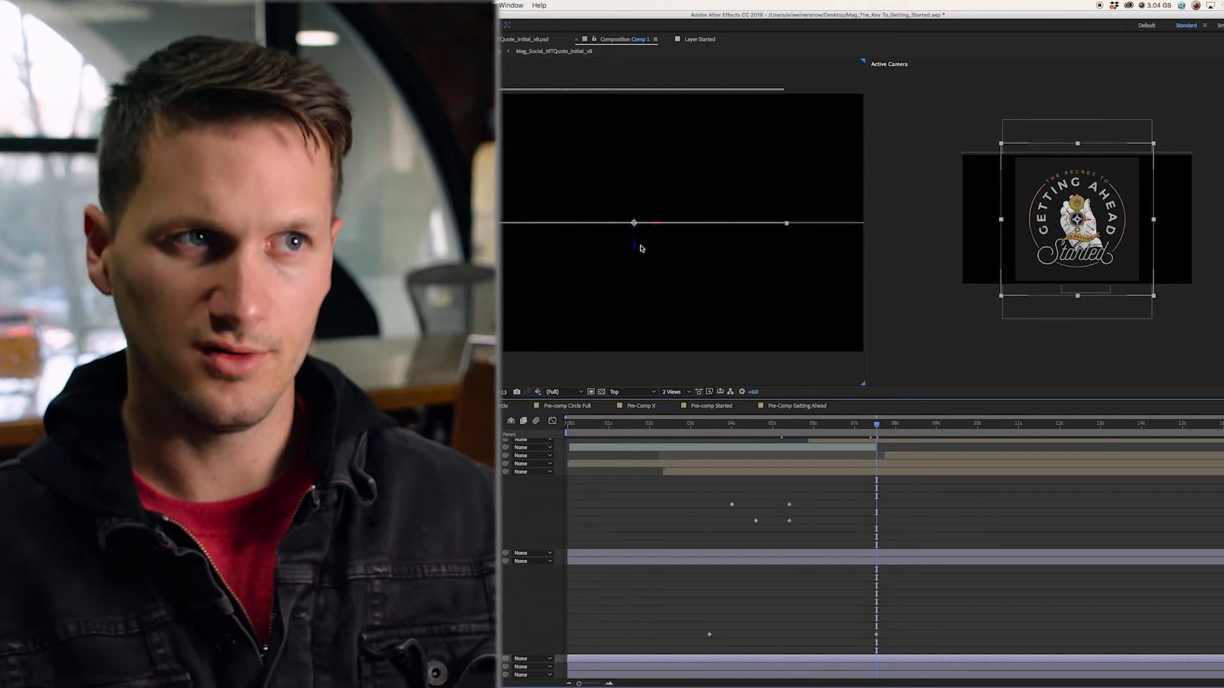
pyautogui.click(742, 668)
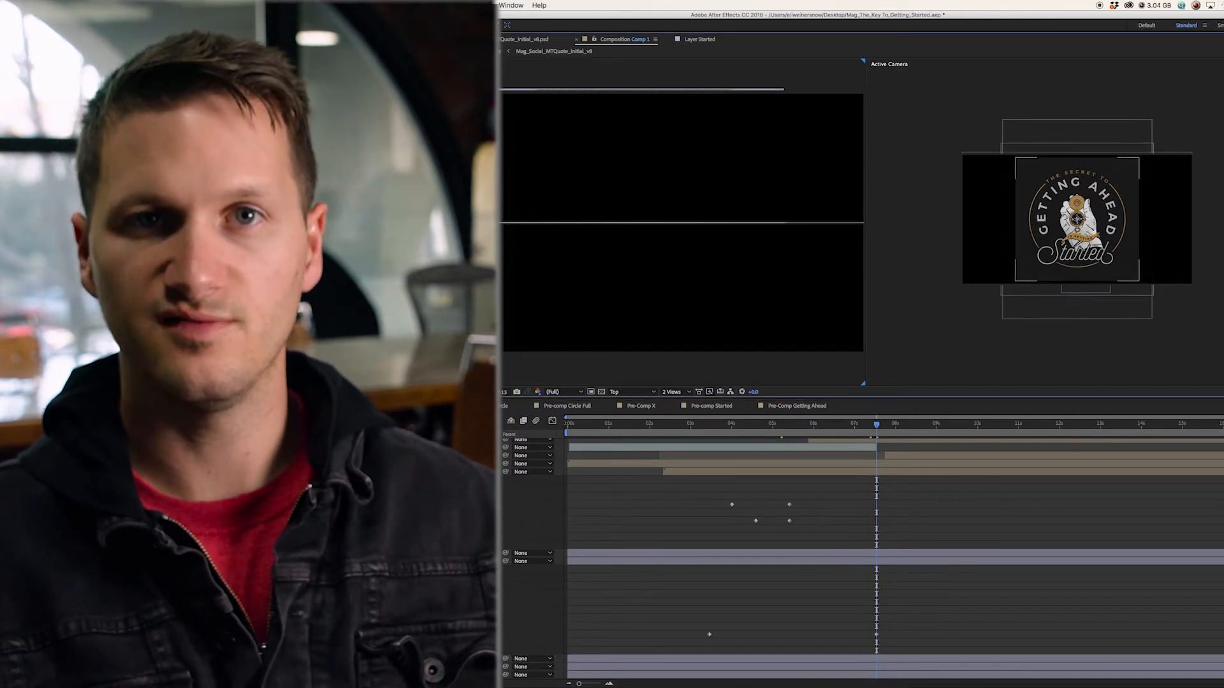
pyautogui.click(742, 659)
pyautogui.moveTo(637, 245); pyautogui.dragTo(637, 116)
pyautogui.scroll(2, 1136, 225)
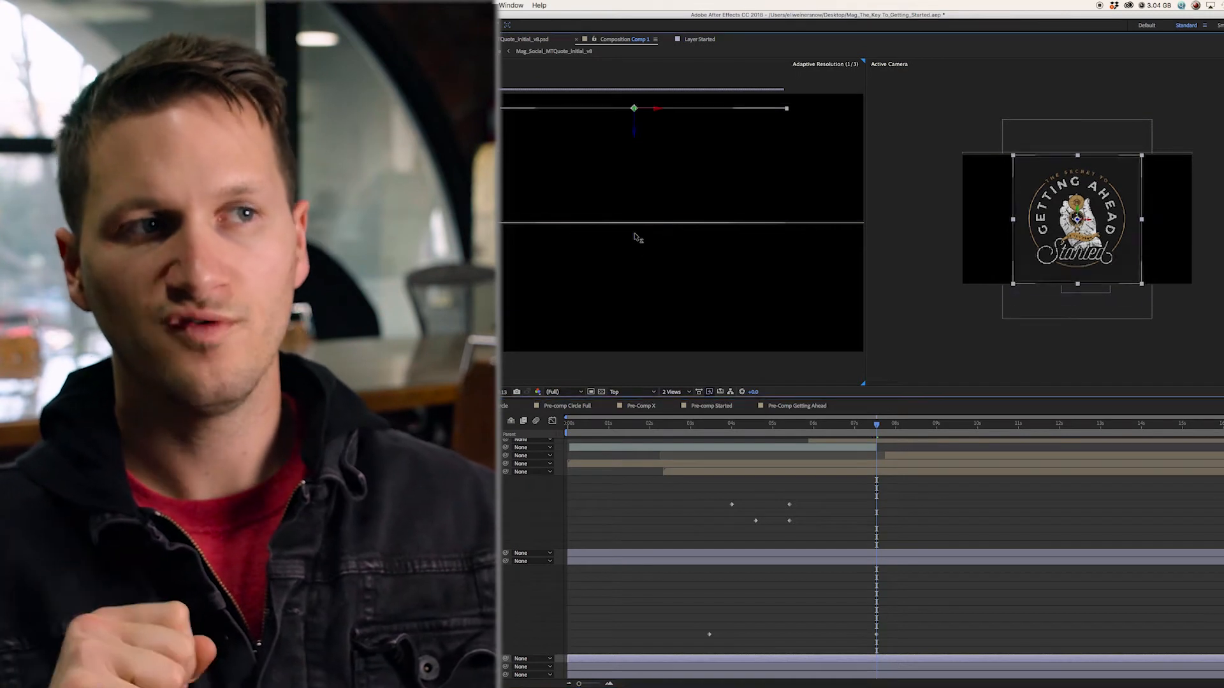
# Pull the Topographic BG layer forward to a Z position of 948, in front of Layer 1 and the Background
pyautogui.scroll(2, 1136, 225)
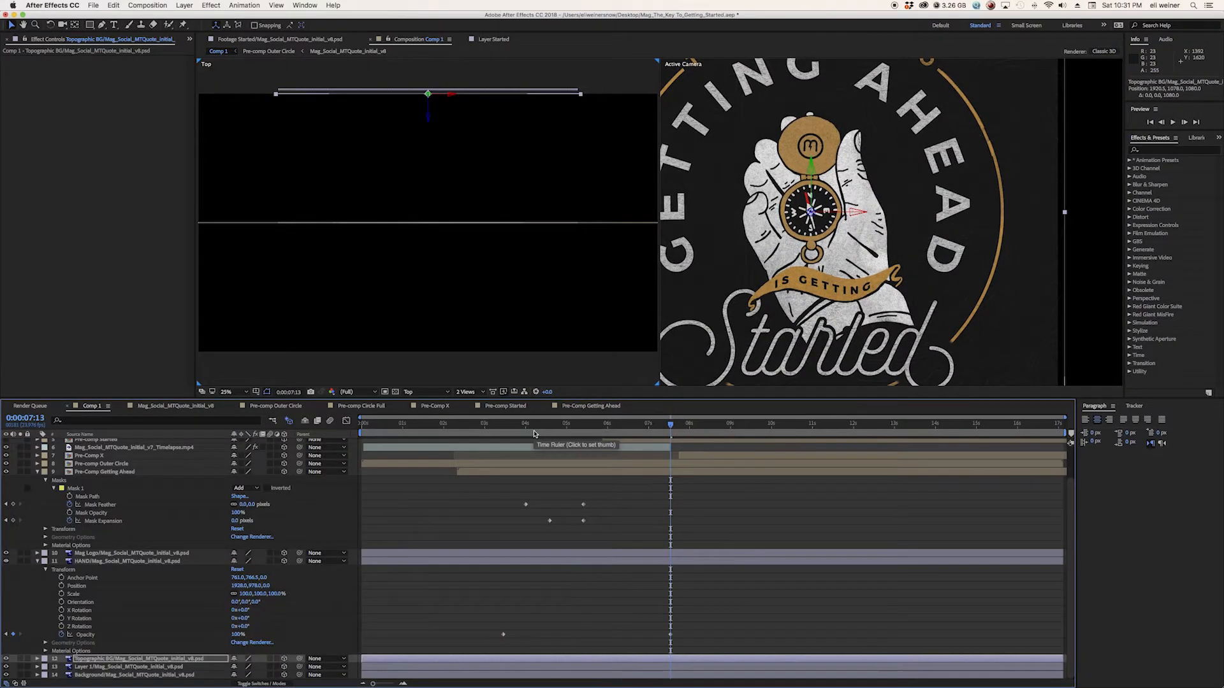
pyautogui.moveTo(428, 116); pyautogui.dragTo(428, 134)
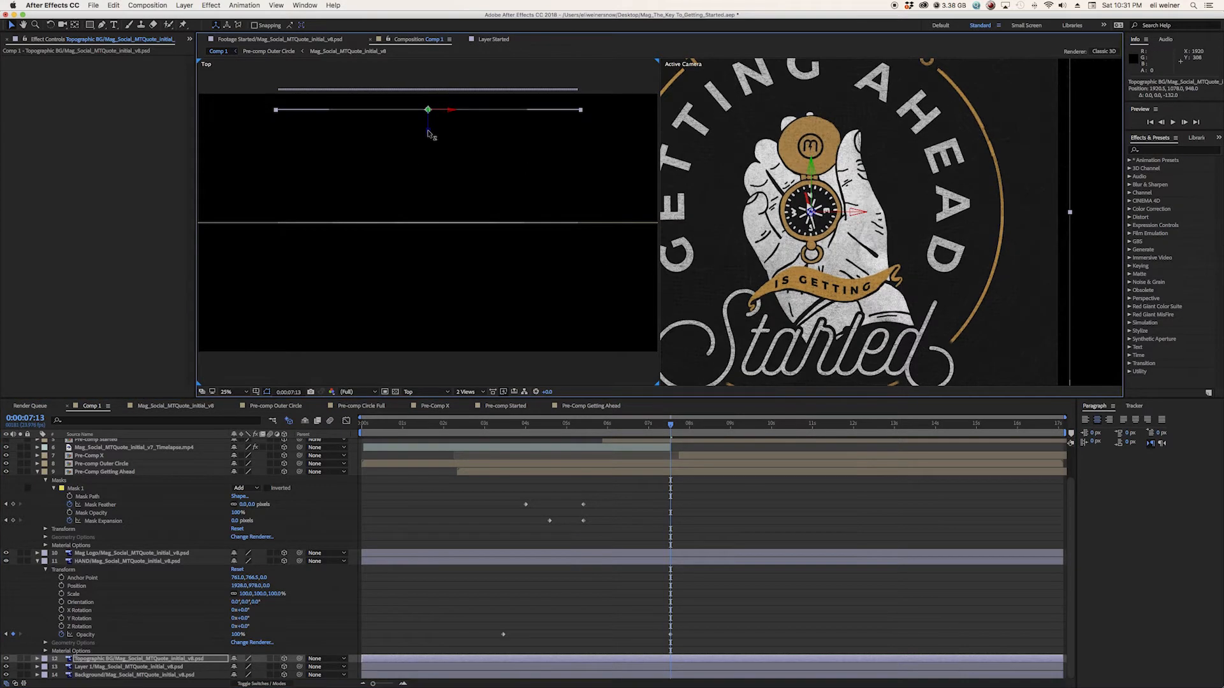
# Show the layers' blend modes, briefly hiding and reshowing the HAND layer, and select the Mag Logo layer
pyautogui.click(260, 683)
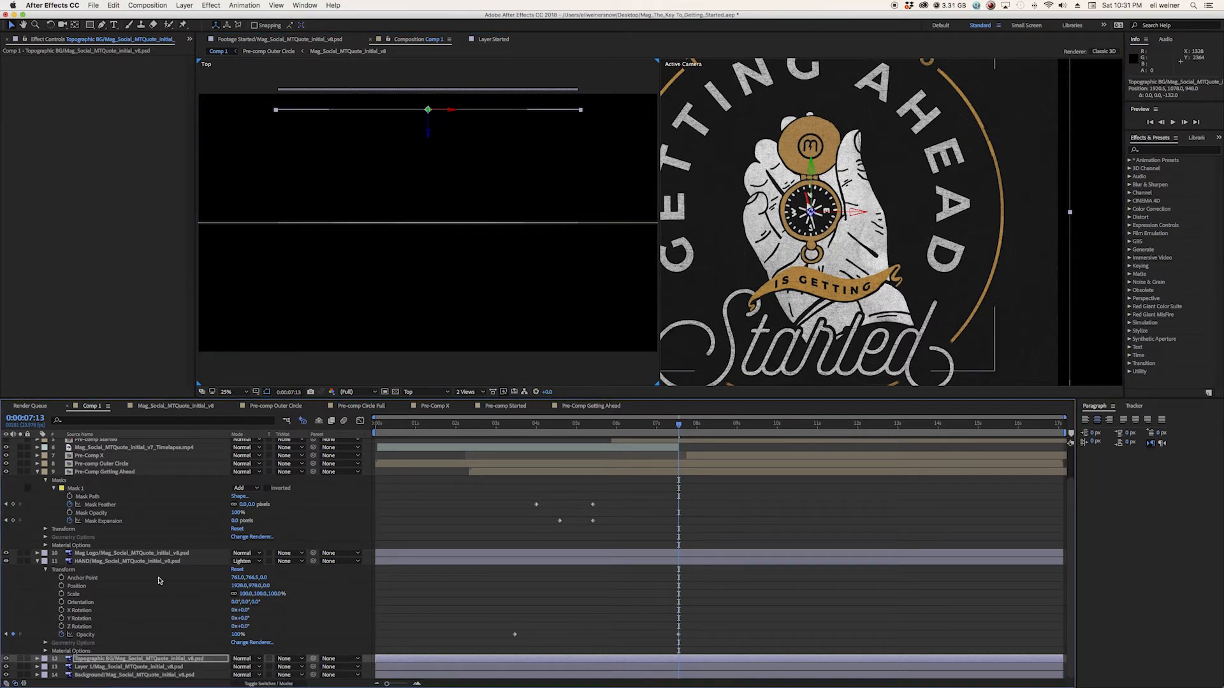
pyautogui.click(40, 561)
pyautogui.click(5, 561)
pyautogui.click(5, 561)
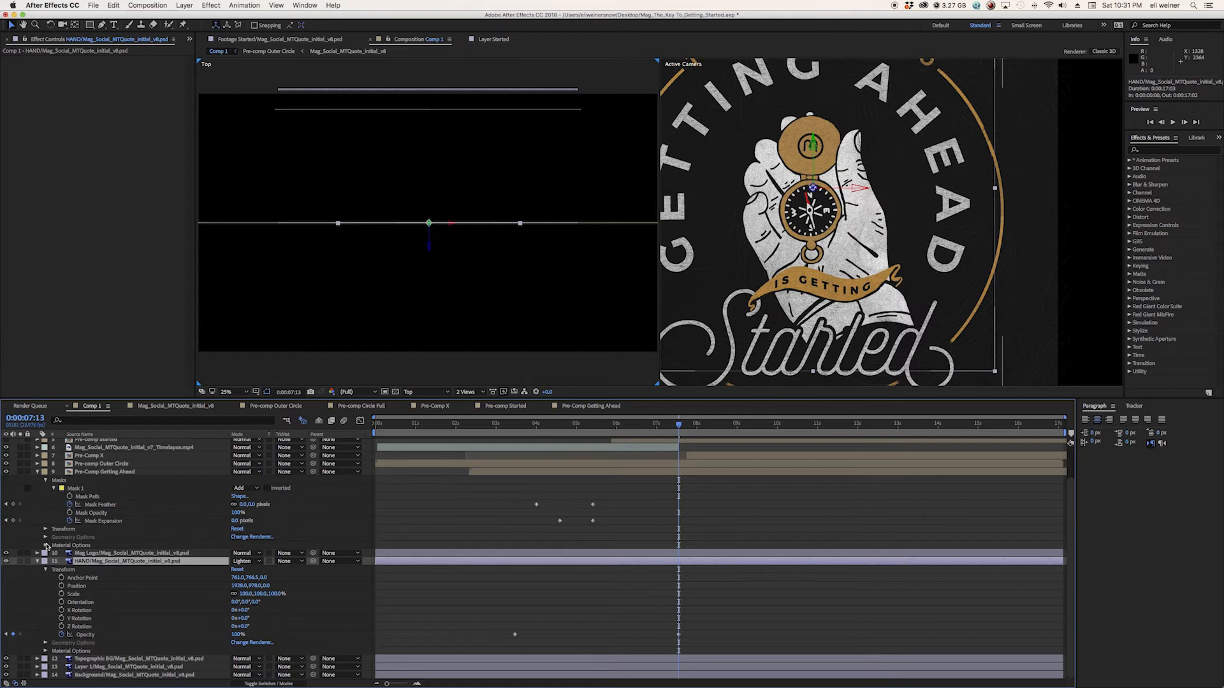
pyautogui.scroll(3, 149, 479)
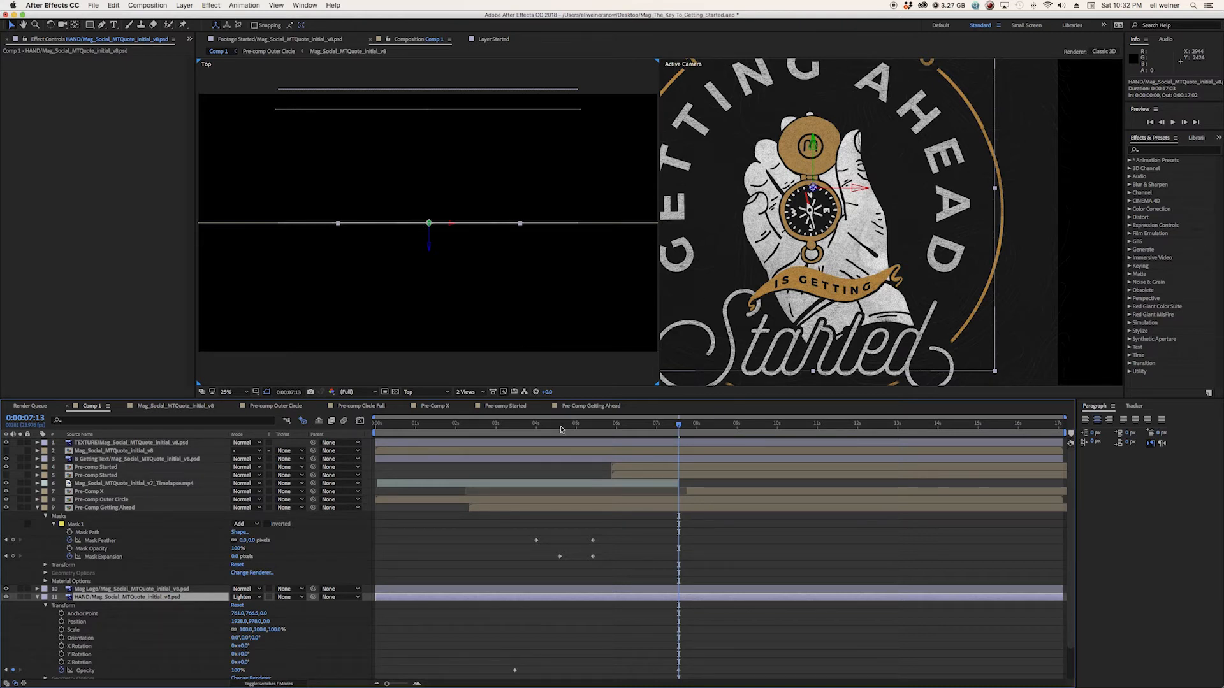
pyautogui.click(112, 590)
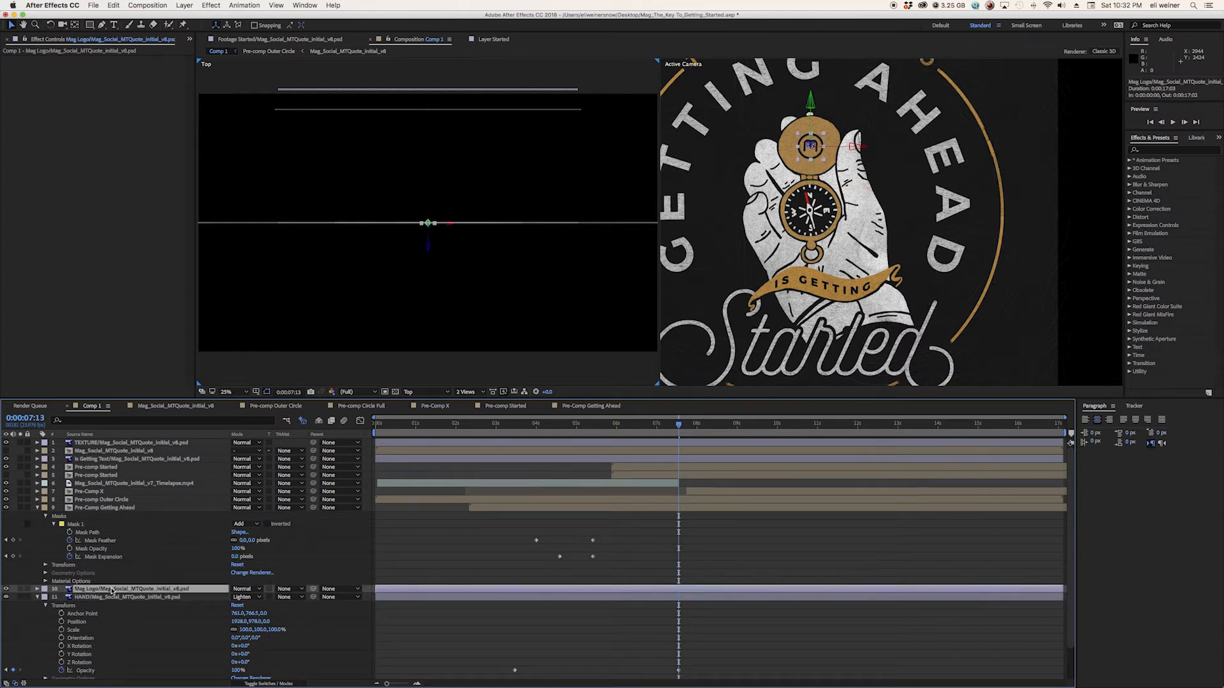
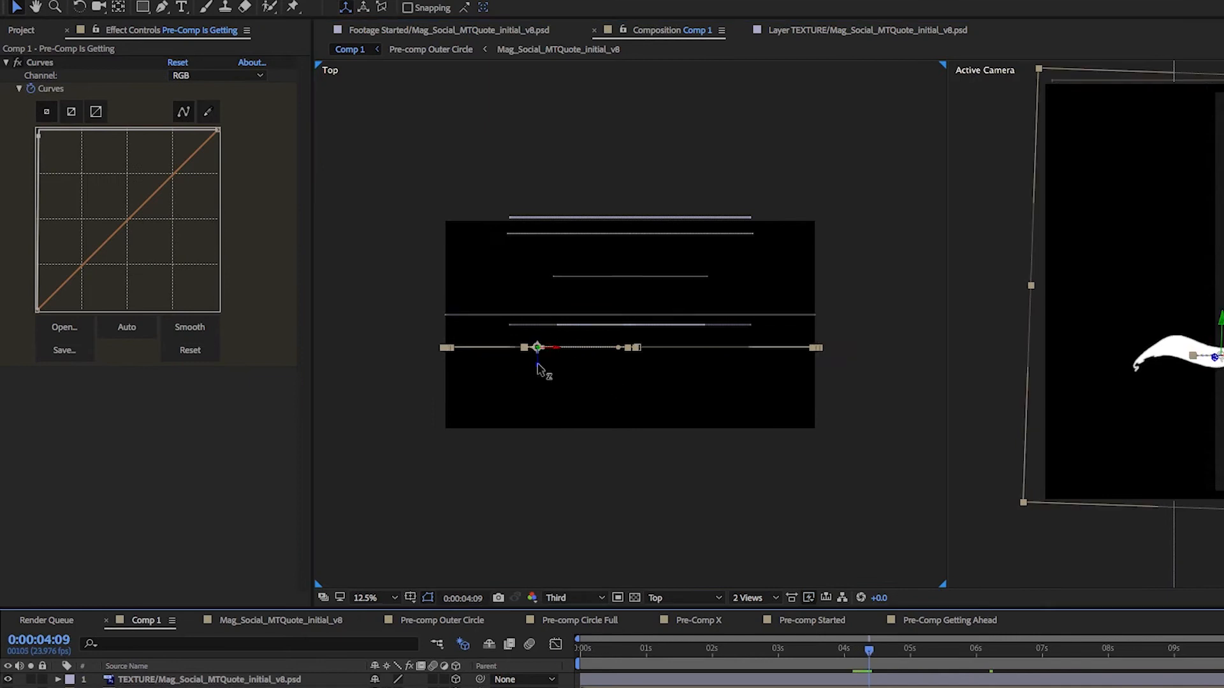
# Scrub through the Is Getting banner's motion from about 0:00:04:03, inspecting its path and depth in the Top view
pyautogui.press('.')
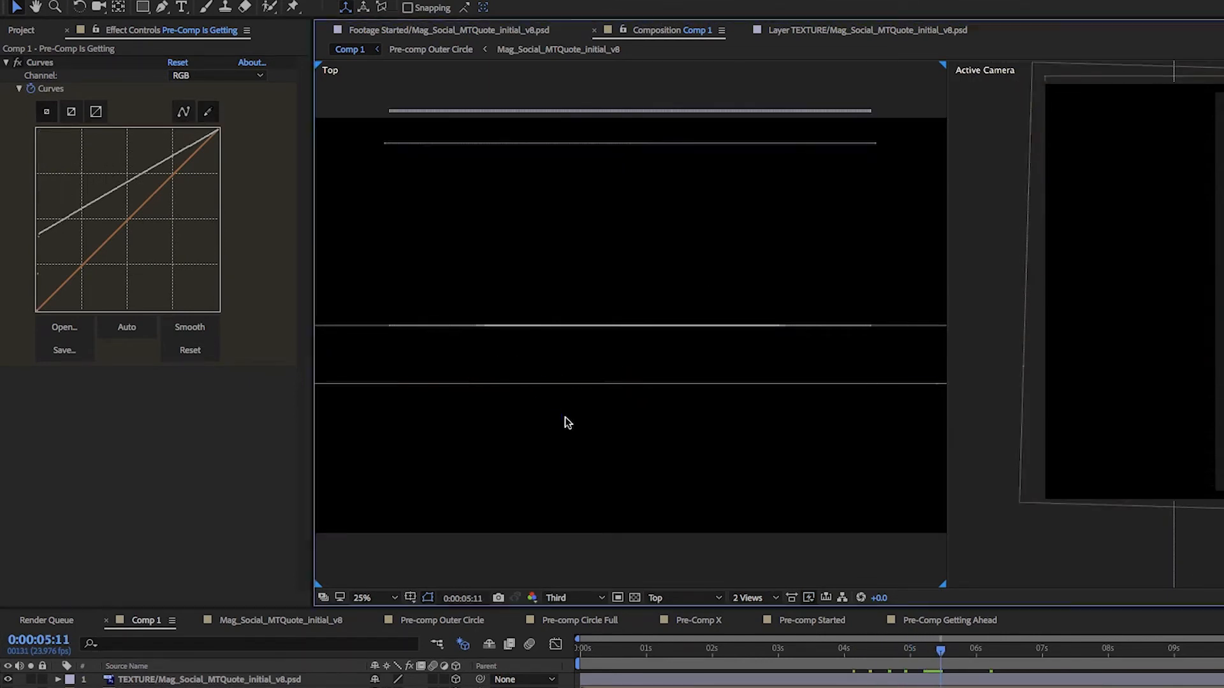
pyautogui.click(843, 661)
pyautogui.click(507, 368)
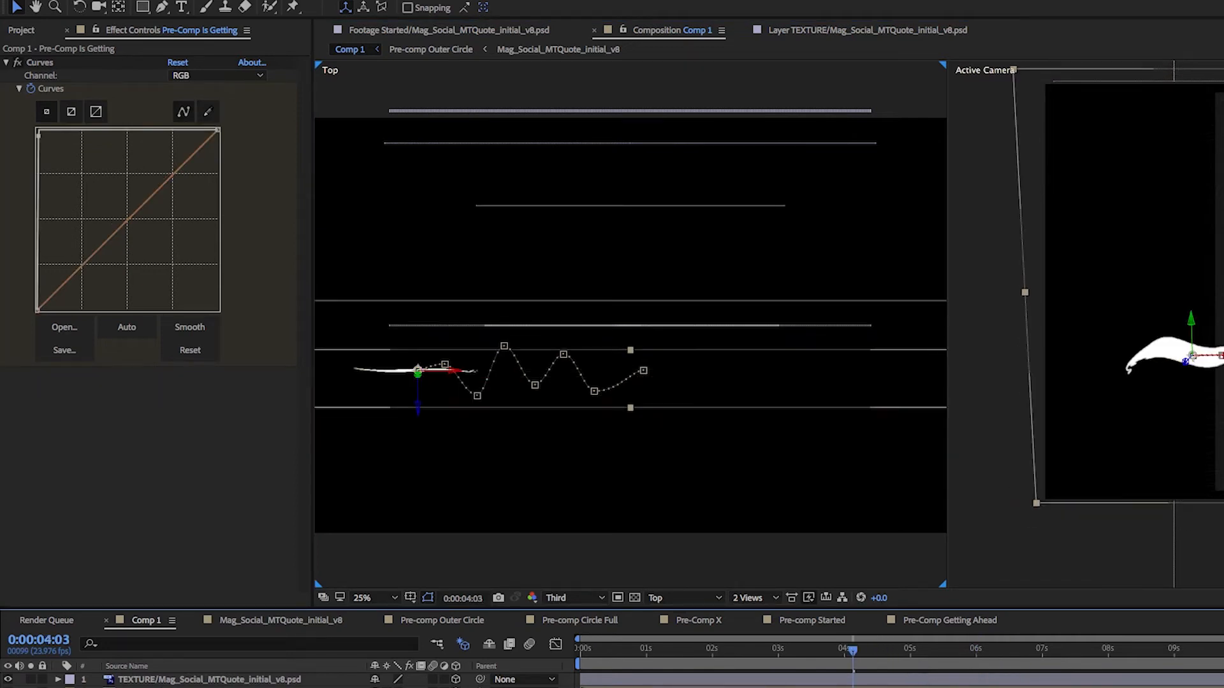
pyautogui.moveTo(872, 650); pyautogui.dragTo(899, 650)
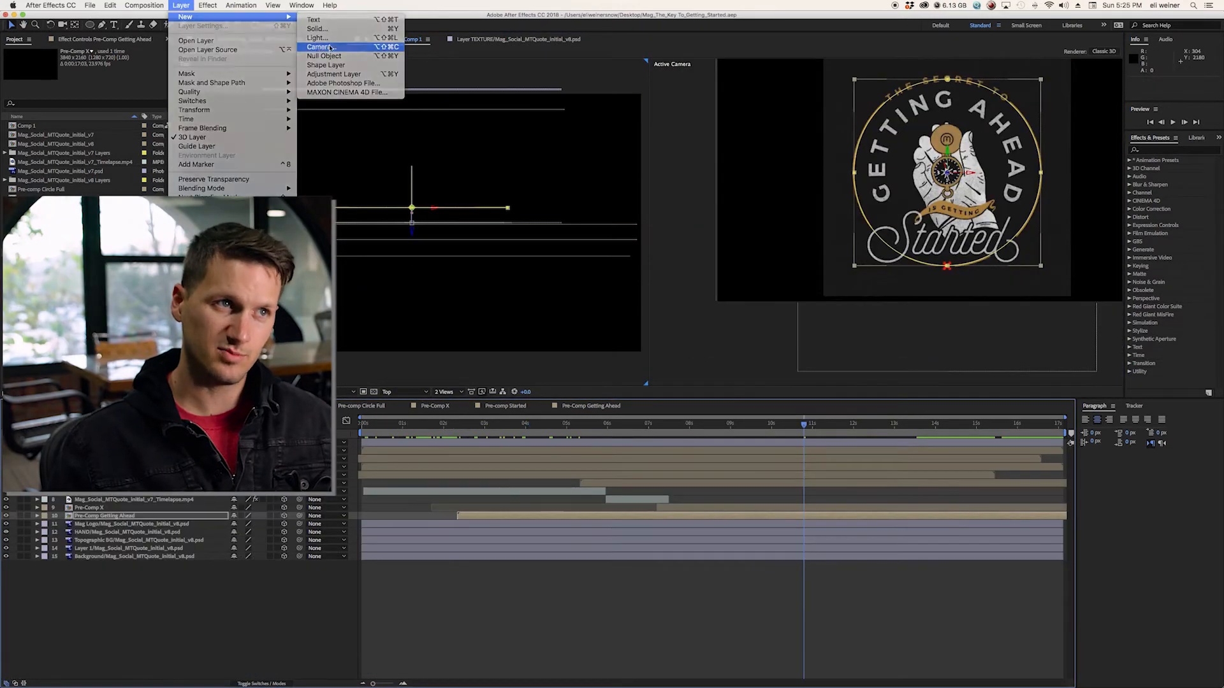
# Add a two-node camera named Camera 1 with the 80mm preset and depth of field enabled, unlocked from zoom
pyautogui.click(330, 47)
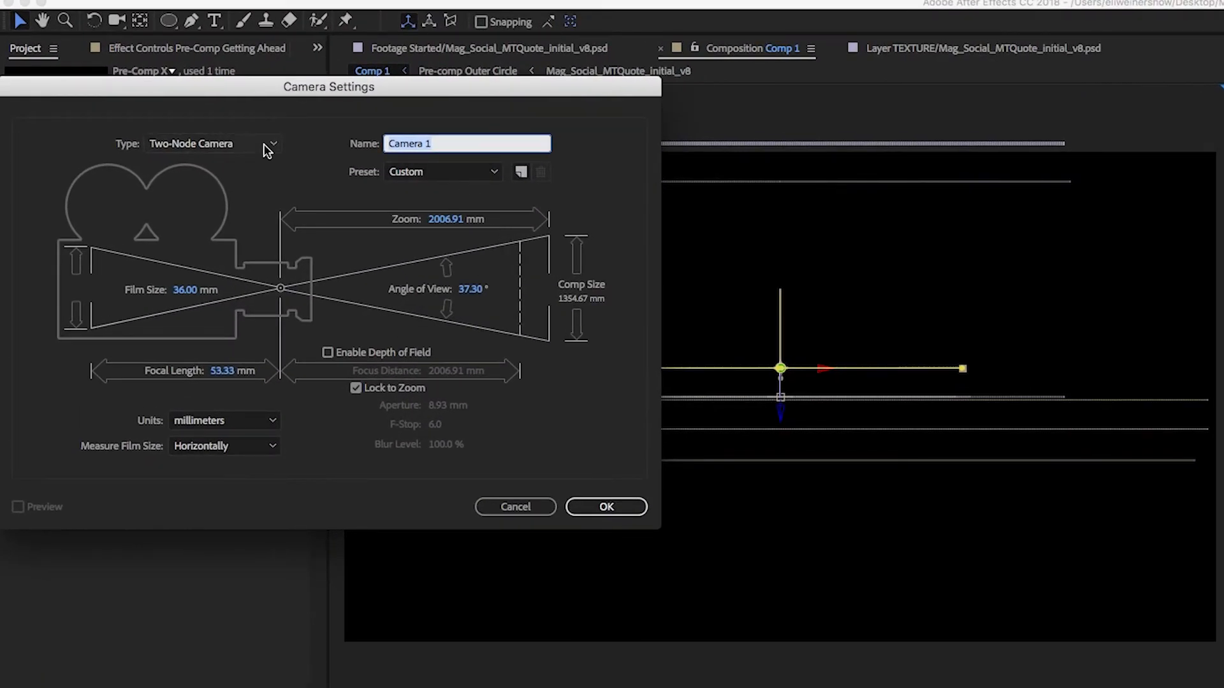
pyautogui.click(418, 169)
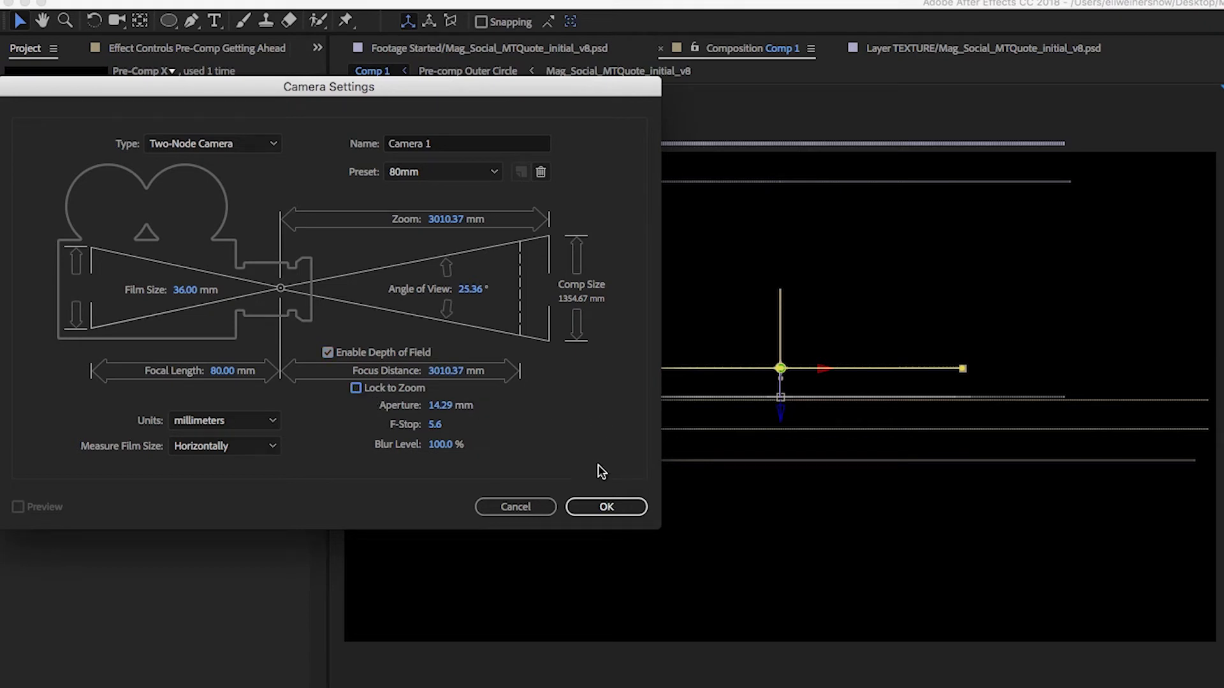
pyautogui.click(598, 504)
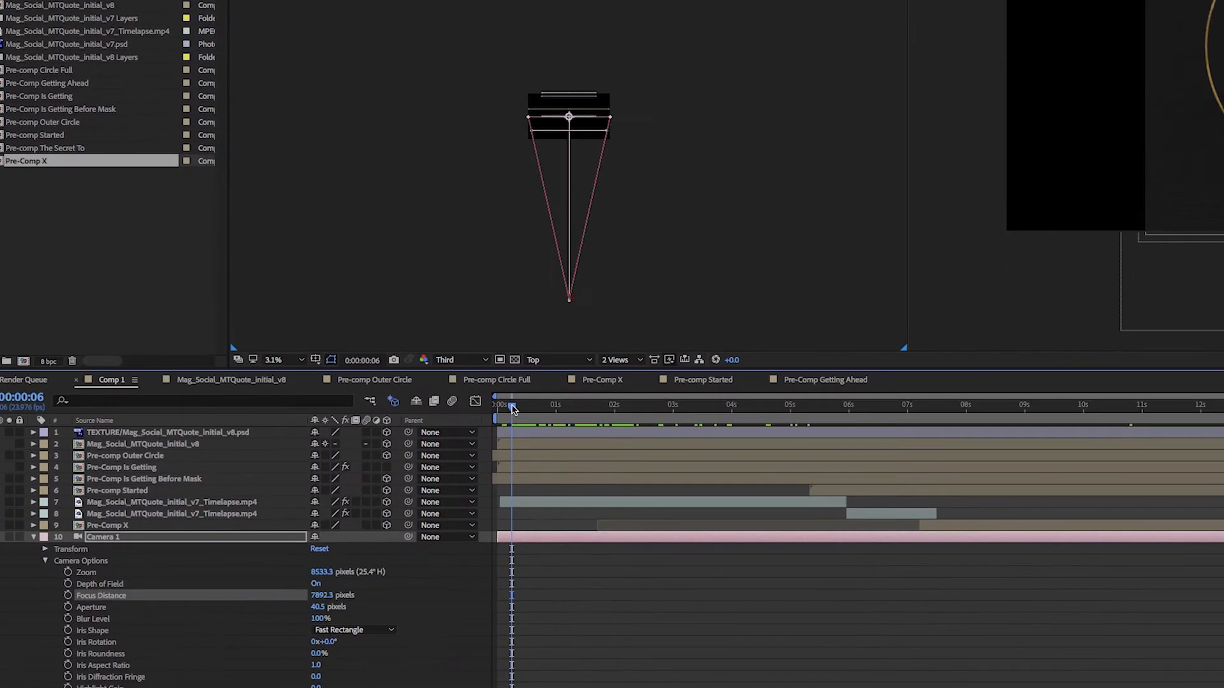
# Try to pull Camera 1 farther back in Z near the start of the timeline, using the Top view
pyautogui.moveTo(513, 409); pyautogui.dragTo(509, 410)
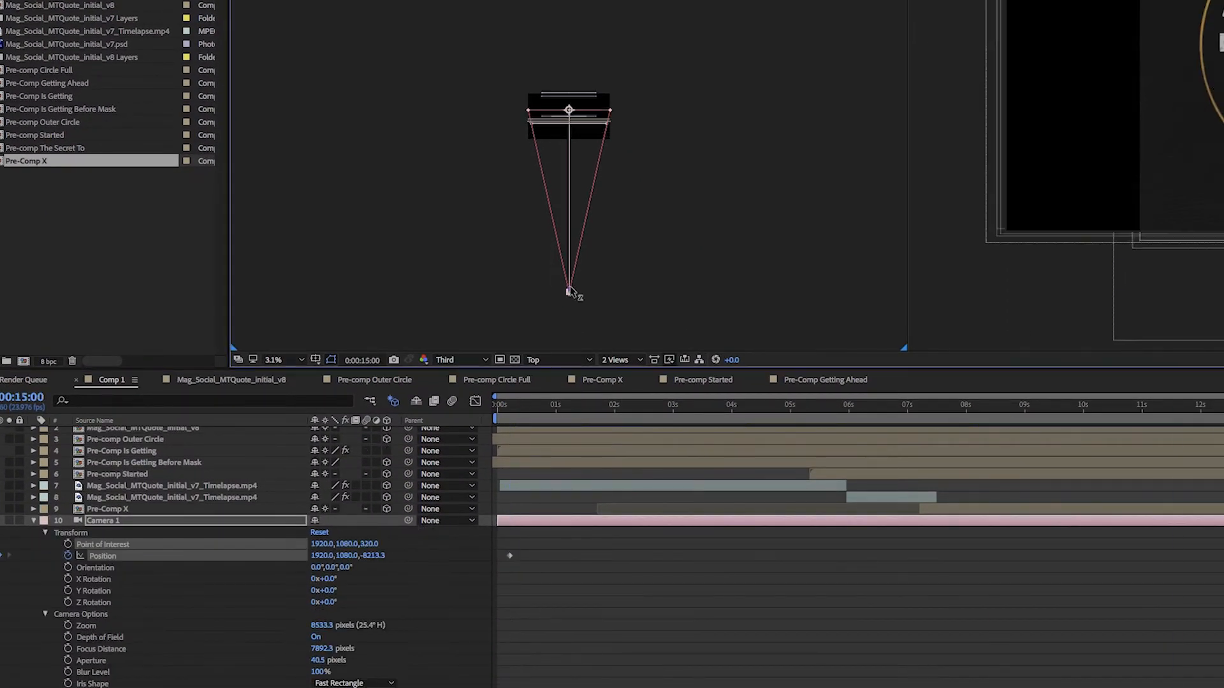
pyautogui.scroll(-1, 576, 300)
pyautogui.scroll(1, 401, 568)
pyautogui.moveTo(569, 207); pyautogui.dragTo(569, 304)
pyautogui.hotkey('ctrl', 'z')
# Move the Camera 1 layer to the top of the Comp 1 layer stack
pyautogui.scroll(3, 625, 186)
pyautogui.scroll(-2, 625, 185)
pyautogui.moveTo(103, 537); pyautogui.dragTo(103, 427)
pyautogui.click(571, 305)
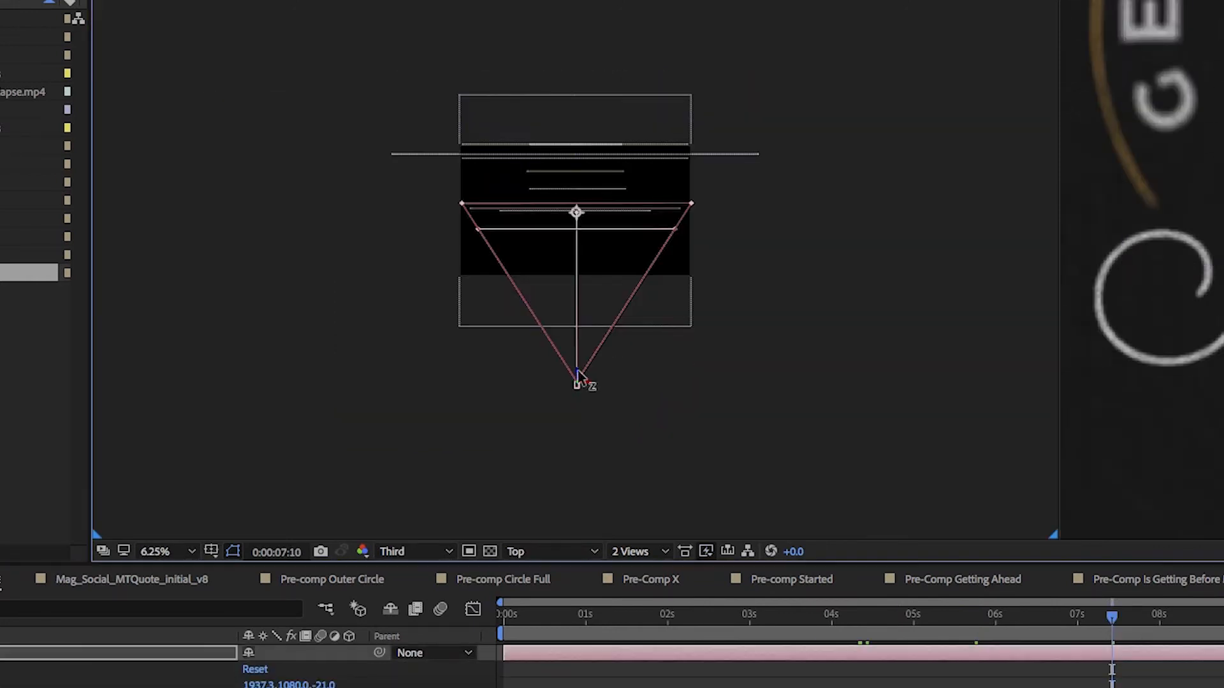
# Pull Camera 1 farther back in Z from the badge in the Top view and go to about 0:00:05:08
pyautogui.scroll(1, 656, 218)
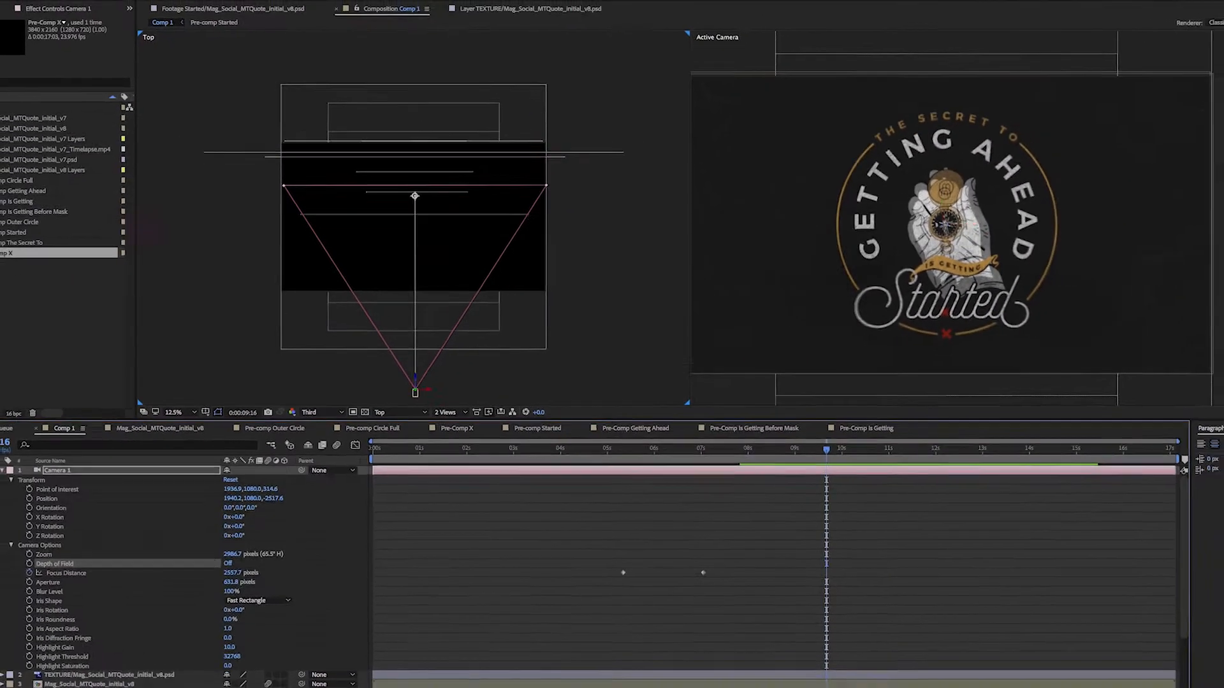
pyautogui.scroll(-3, 294, 539)
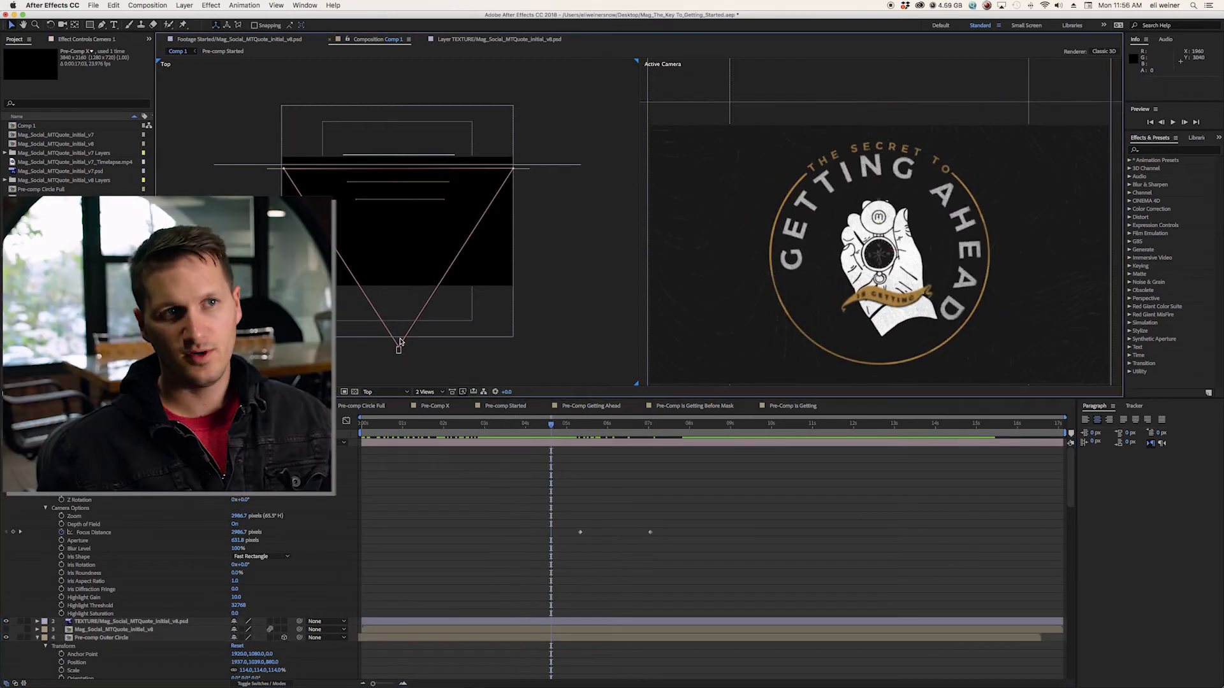
pyautogui.moveTo(400, 342); pyautogui.dragTo(399, 375)
pyautogui.click(580, 433)
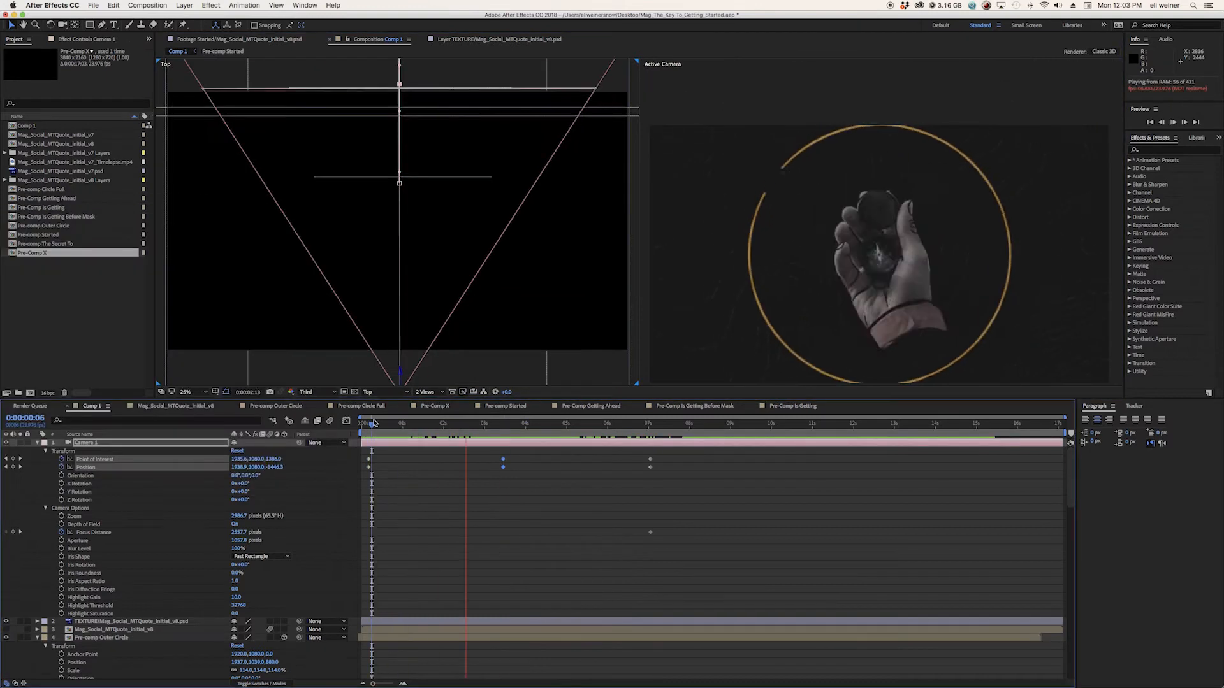
# Play and scrub Comp 1 to review the camera move and the depth-of-field blur on the badge
pyautogui.moveTo(374, 422); pyautogui.dragTo(650, 427)
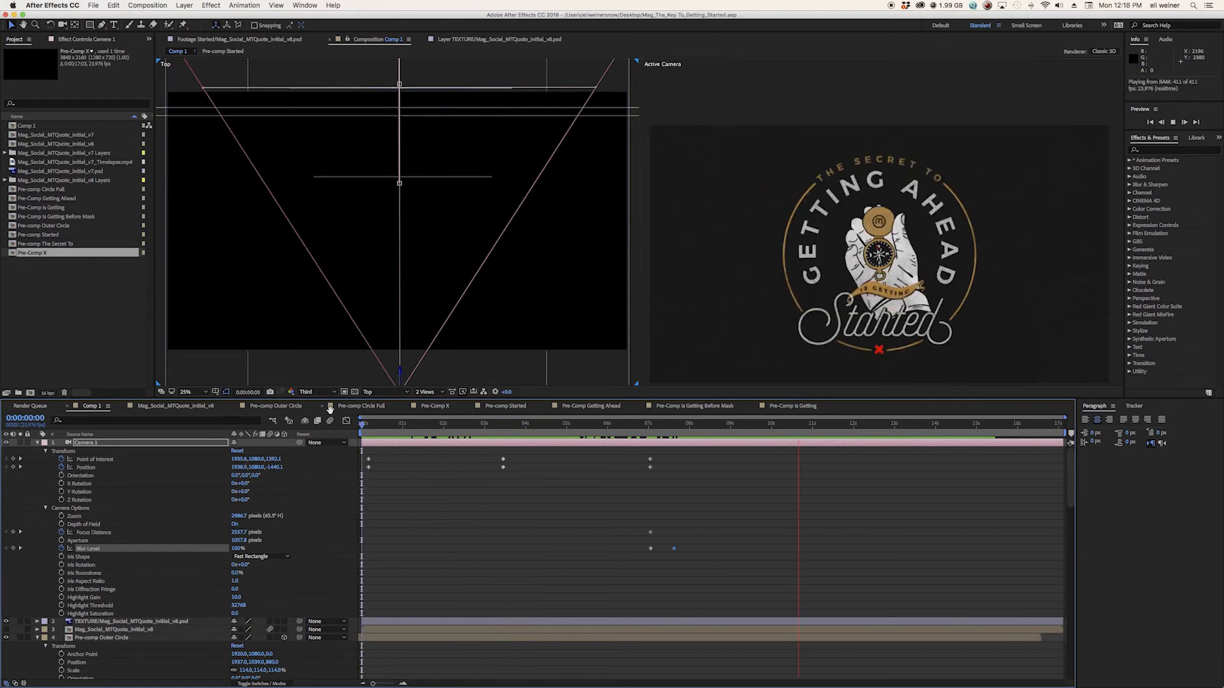
pyautogui.press('space')
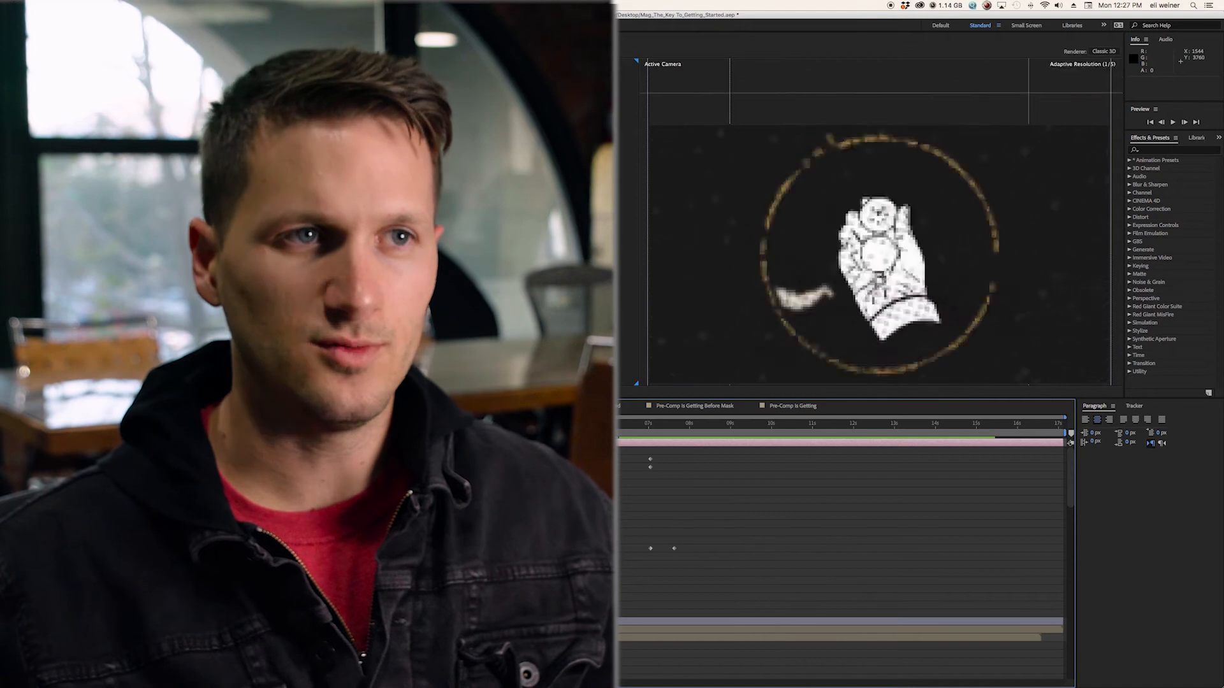
pyautogui.scroll(-5, 841, 548)
pyautogui.click(829, 500)
pyautogui.scroll(-2, 751, 368)
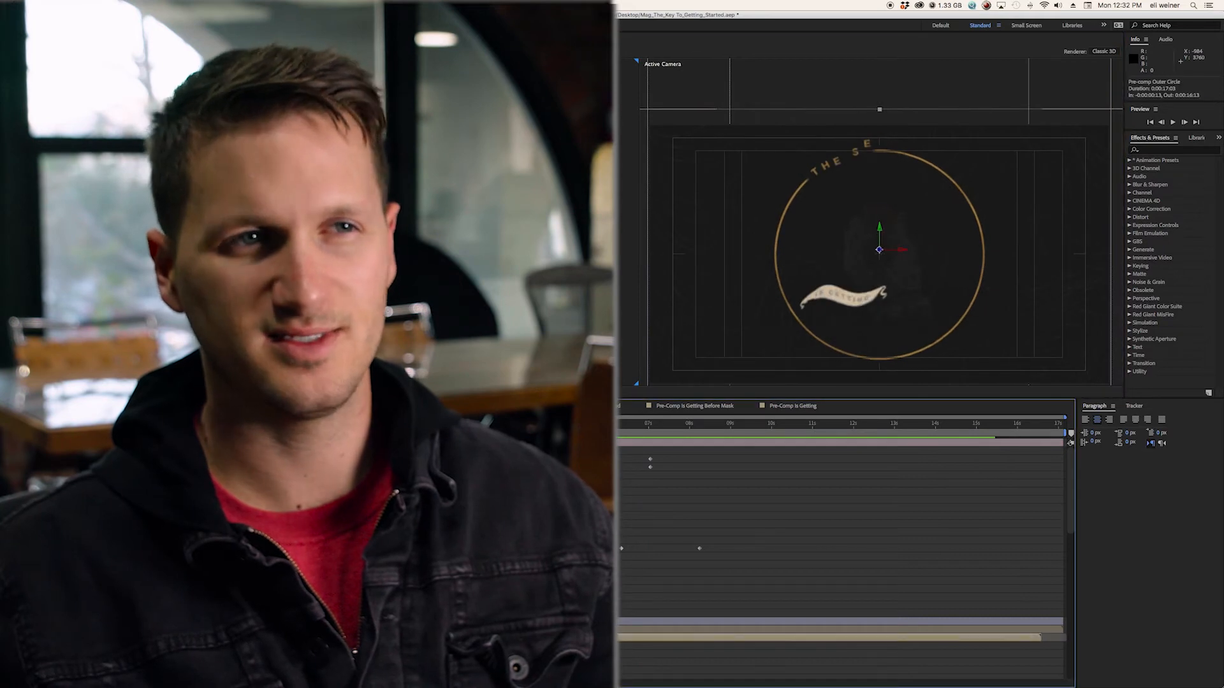
pyautogui.press('space')
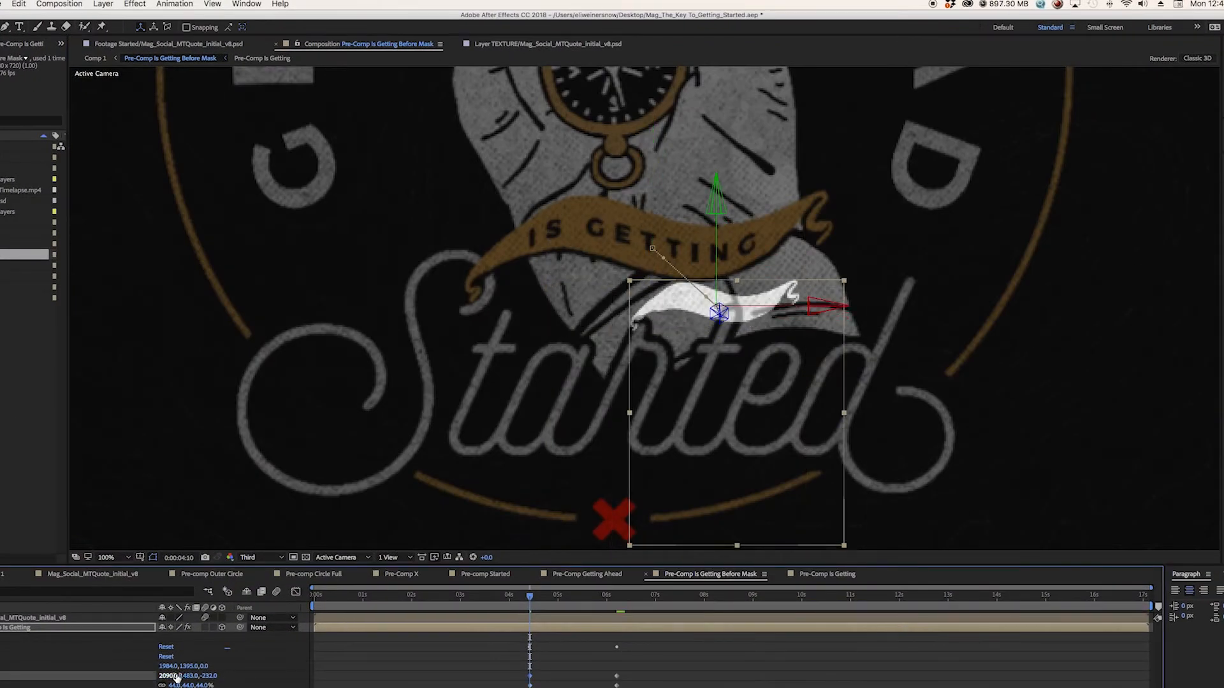
# Add an intermediate Position keyframe at about 0:00:05:09 to the Pre-Comp Is Getting layer and check the banner's motion
pyautogui.moveTo(617, 596); pyautogui.dragTo(575, 596)
pyautogui.moveTo(193, 681); pyautogui.dragTo(172, 681)
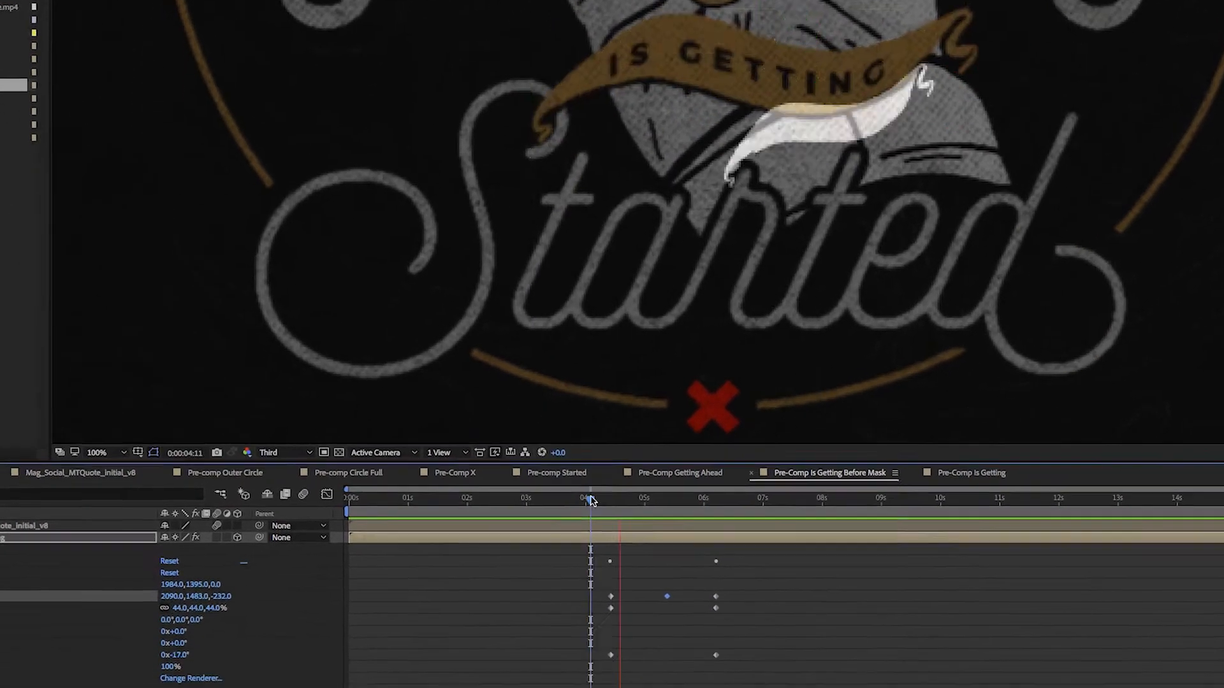
pyautogui.moveTo(576, 595); pyautogui.dragTo(603, 594)
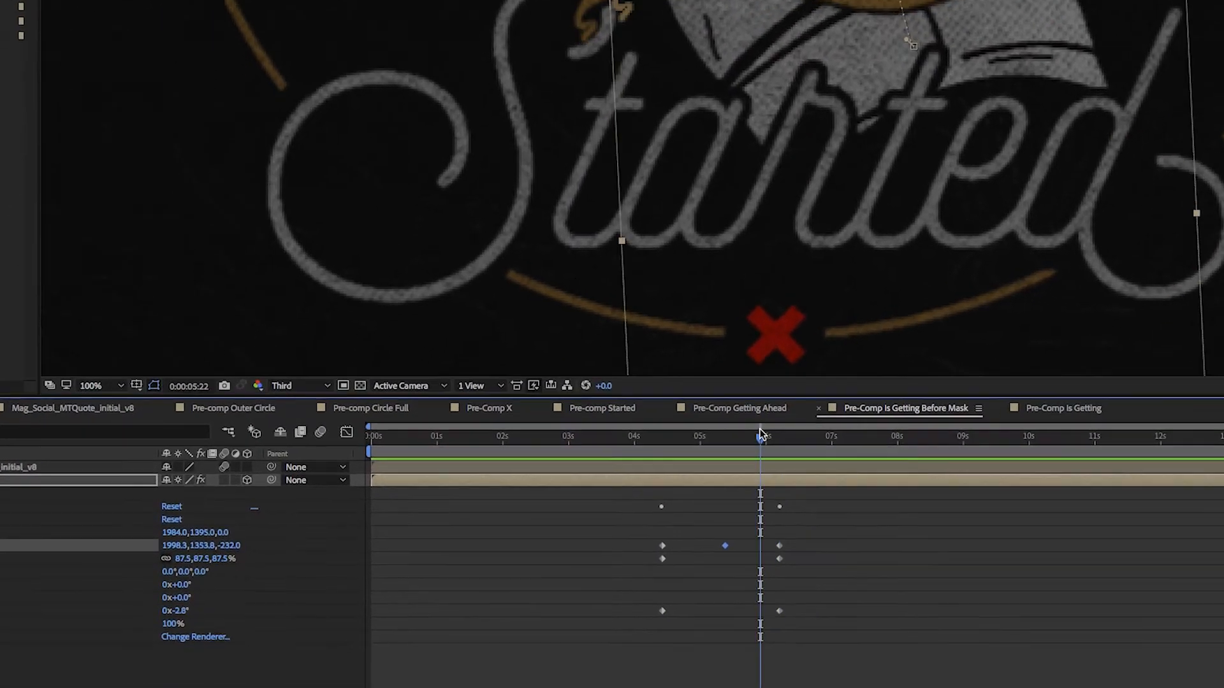
pyautogui.moveTo(761, 436); pyautogui.dragTo(817, 435)
# Ease the Is Getting banner's Position and Scale keyframes by reshaping their speed curves in the graph editor
pyautogui.hotkey('shift', 'F3')
pyautogui.click(666, 549)
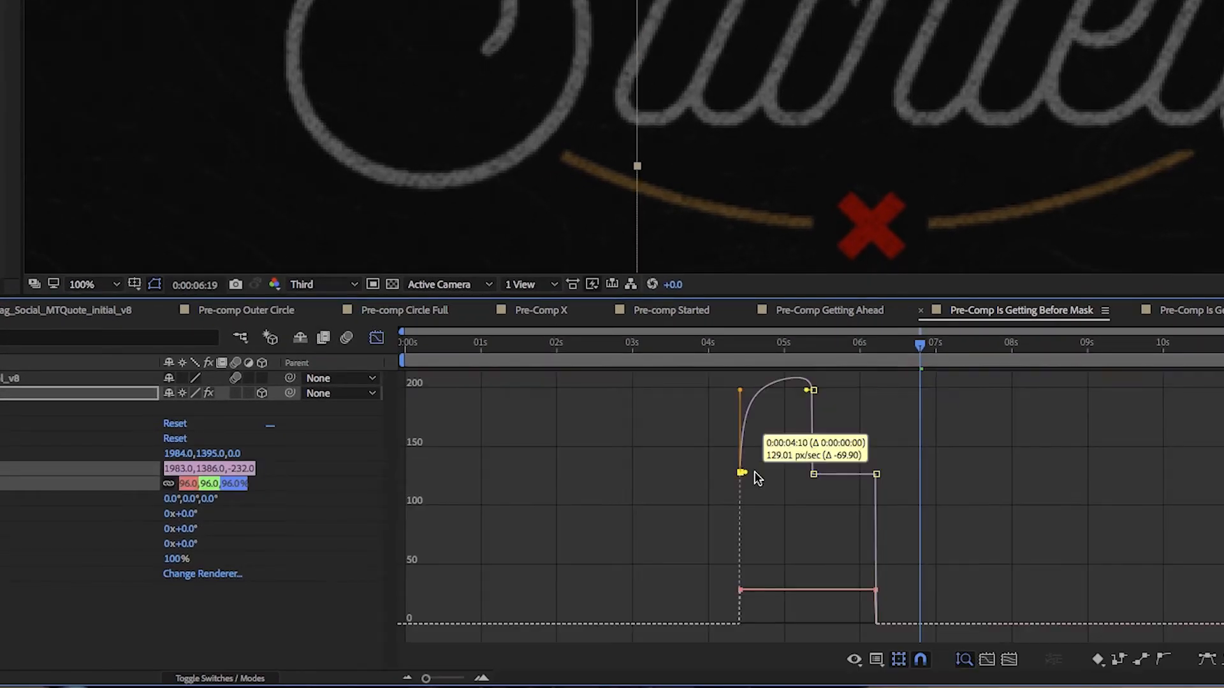
pyautogui.click(768, 344)
pyautogui.click(875, 624)
pyautogui.moveTo(810, 459); pyautogui.dragTo(814, 440)
pyautogui.click(743, 348)
pyautogui.click(727, 347)
pyautogui.moveTo(823, 392)
pyautogui.mouseDown()
pyautogui.moveTo(796, 389)
pyautogui.moveTo(830, 396)
pyautogui.mouseUp()
# Move the banner's closing transform keyframes earlier, to about 0:00:05:18, and check the Position and Scale speed curves
pyautogui.hotkey('shift', 'F3')
pyautogui.moveTo(874, 470); pyautogui.dragTo(841, 470)
pyautogui.hotkey('shift', 'F3')
pyautogui.click(738, 344)
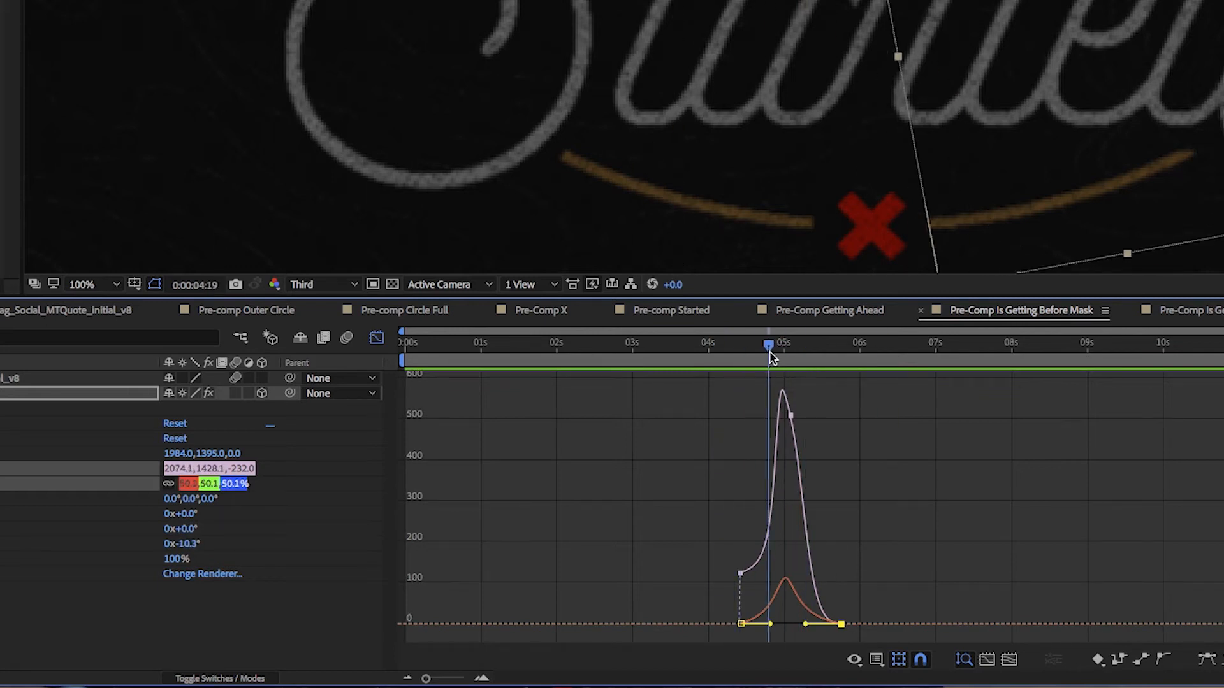
# Reshape the banner's Z Rotation speed curve so it peaks early and eases out slowly
pyautogui.hotkey('shift', 'F3')
pyautogui.hotkey('shift', 'F3')
pyautogui.moveTo(805, 624); pyautogui.dragTo(766, 624)
pyautogui.click(846, 348)
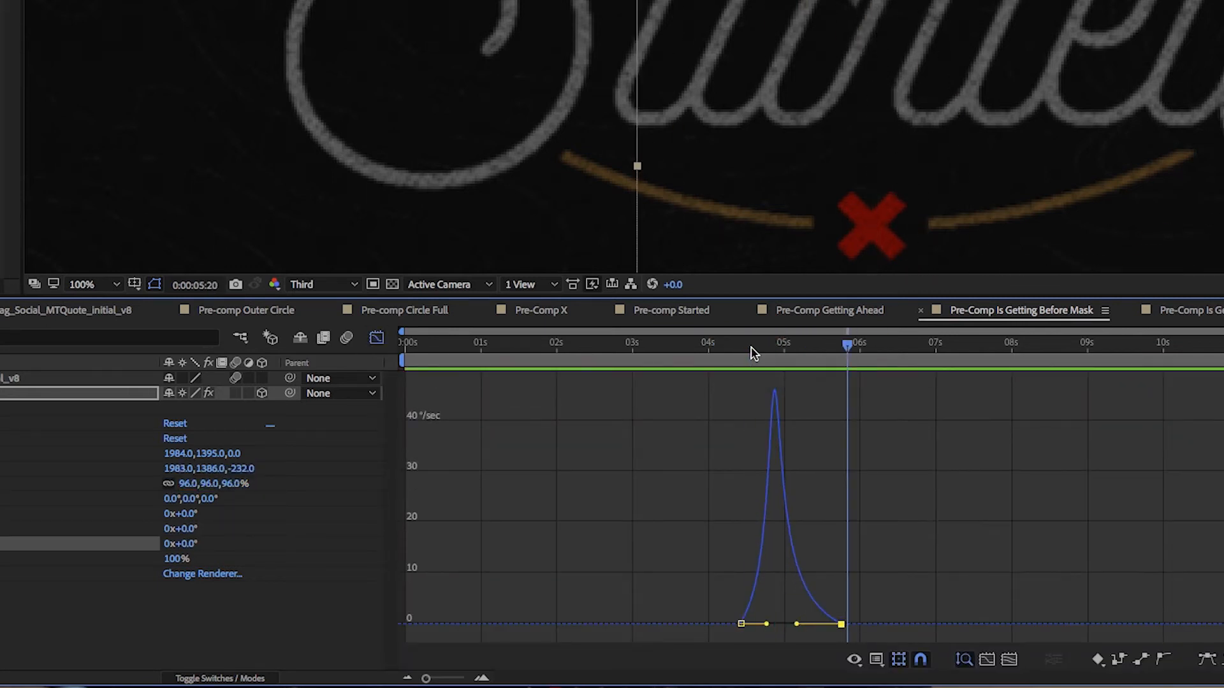
pyautogui.hotkey('shift', 'F3')
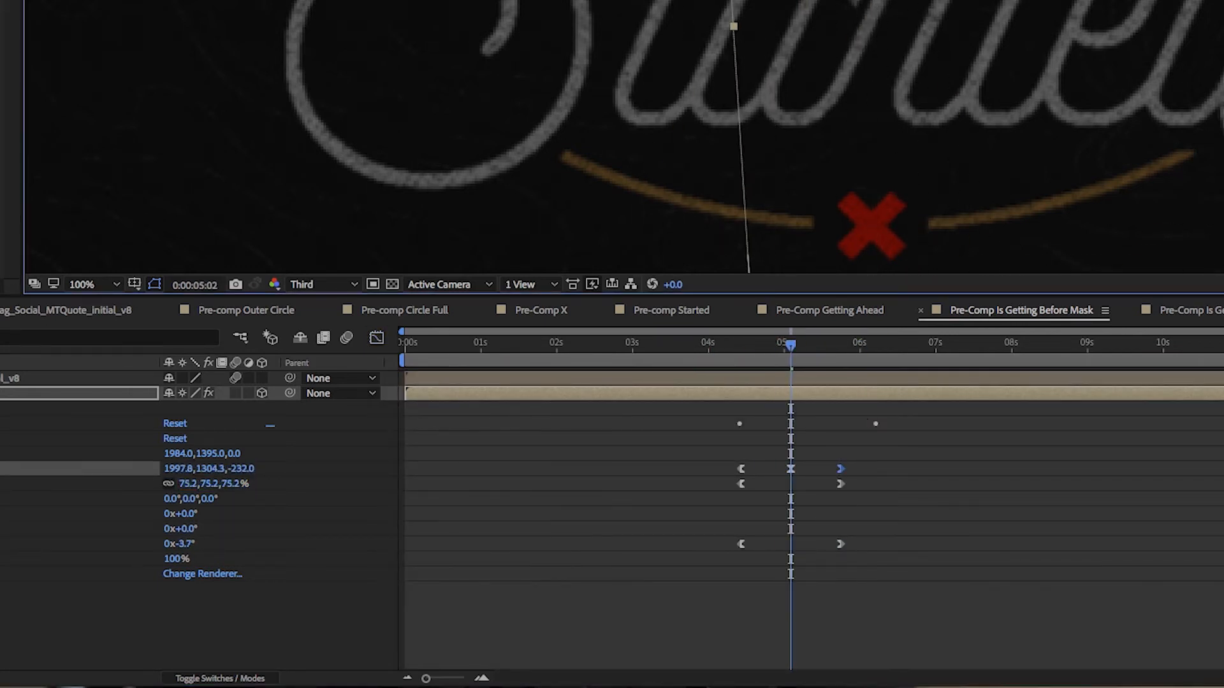
# Shift the banner's last Position, Scale and Z Rotation keyframes slightly later in time
pyautogui.click(756, 345)
pyautogui.click(841, 345)
pyautogui.click(750, 344)
pyautogui.moveTo(822, 457); pyautogui.dragTo(853, 554)
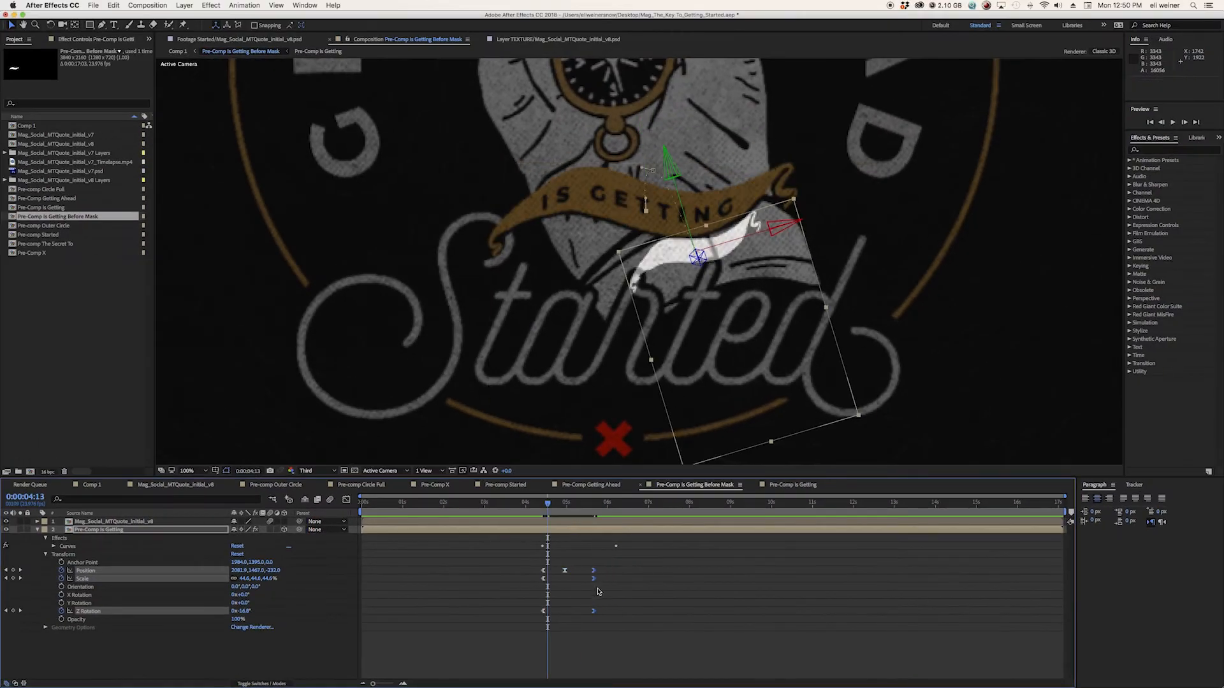
pyautogui.moveTo(594, 579); pyautogui.dragTo(598, 579)
# Open the speed graph for the Is Getting banner's Scale keyframes
pyautogui.click(621, 503)
pyautogui.moveTo(615, 561)
pyautogui.mouseDown()
pyautogui.moveTo(552, 657)
pyautogui.moveTo(547, 573)
pyautogui.mouseUp()
pyautogui.click(83, 579)
pyautogui.hotkey('shift', 'F3')
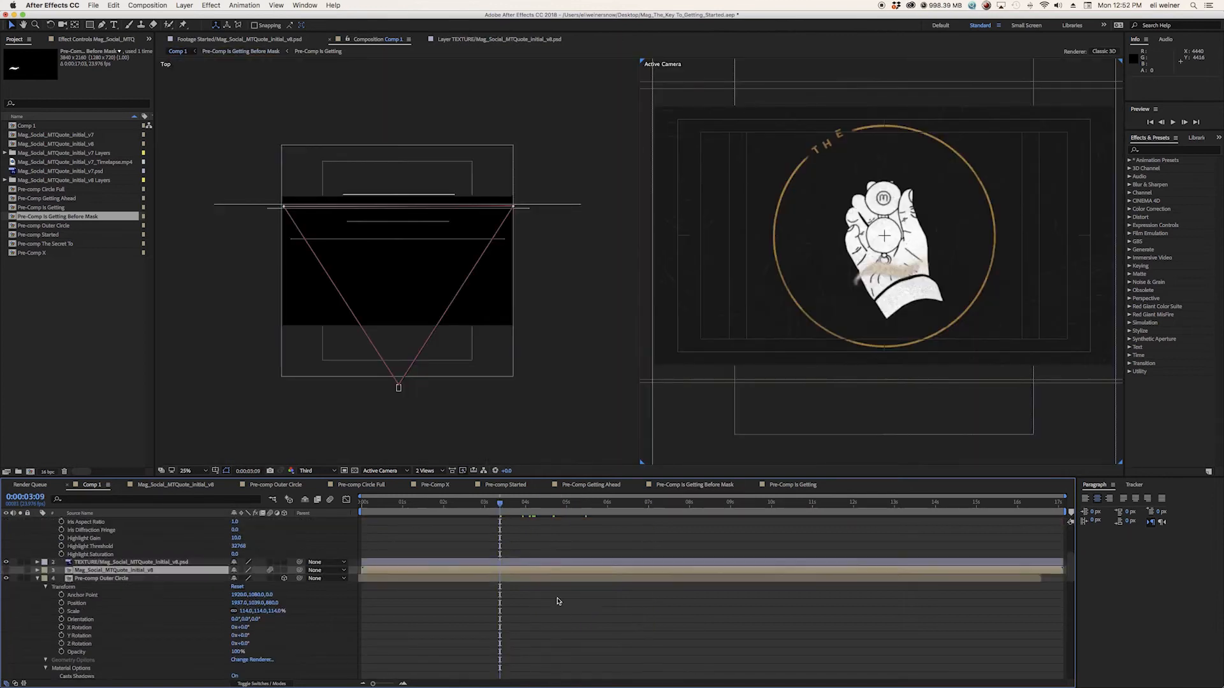
# Slide the Pre-Comp Is Getting Before Mask layer in Comp 1 so that it starts at 0:00:01:04
pyautogui.scroll(-9, 557, 601)
pyautogui.scroll(3, 510, 582)
pyautogui.moveTo(511, 593); pyautogui.dragTo(692, 593)
pyautogui.moveTo(500, 503); pyautogui.dragTo(591, 503)
pyautogui.moveTo(628, 593); pyautogui.dragTo(562, 594)
# Draw a 12-vertex Pen mask on Pre-Comp Is Getting Before Mask, following the cuff's upper edge and enclosing the hand
pyautogui.scroll(2, 948, 279)
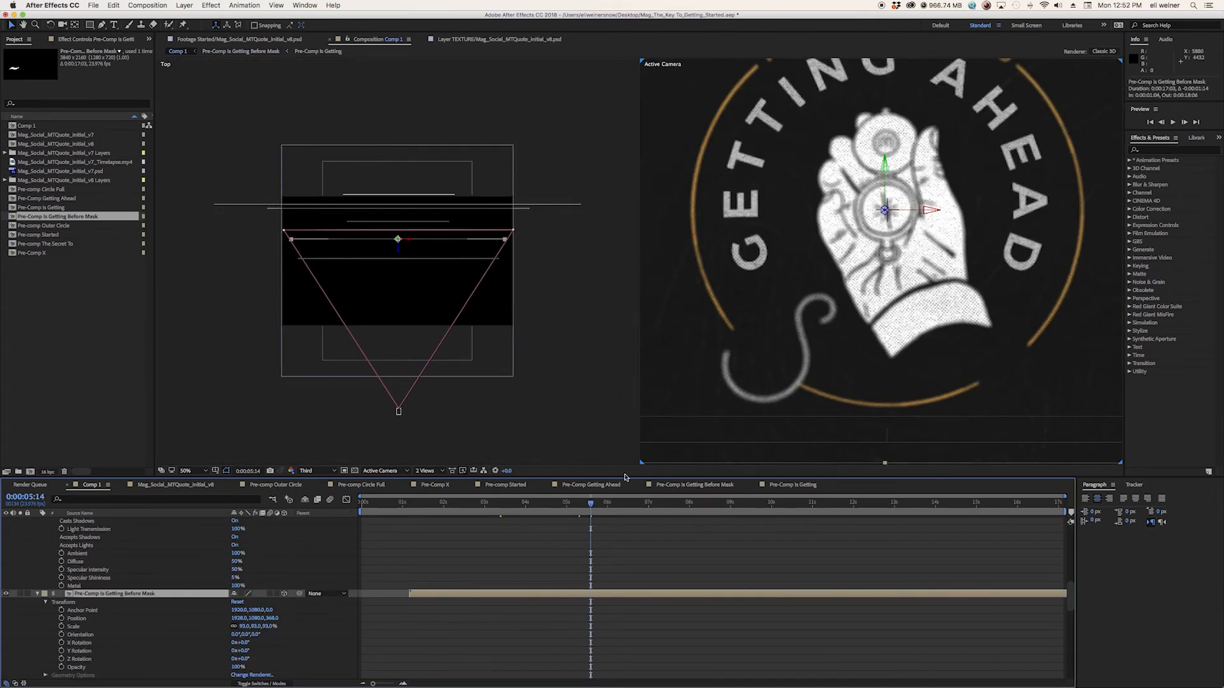
pyautogui.press('g')
pyautogui.click(979, 293)
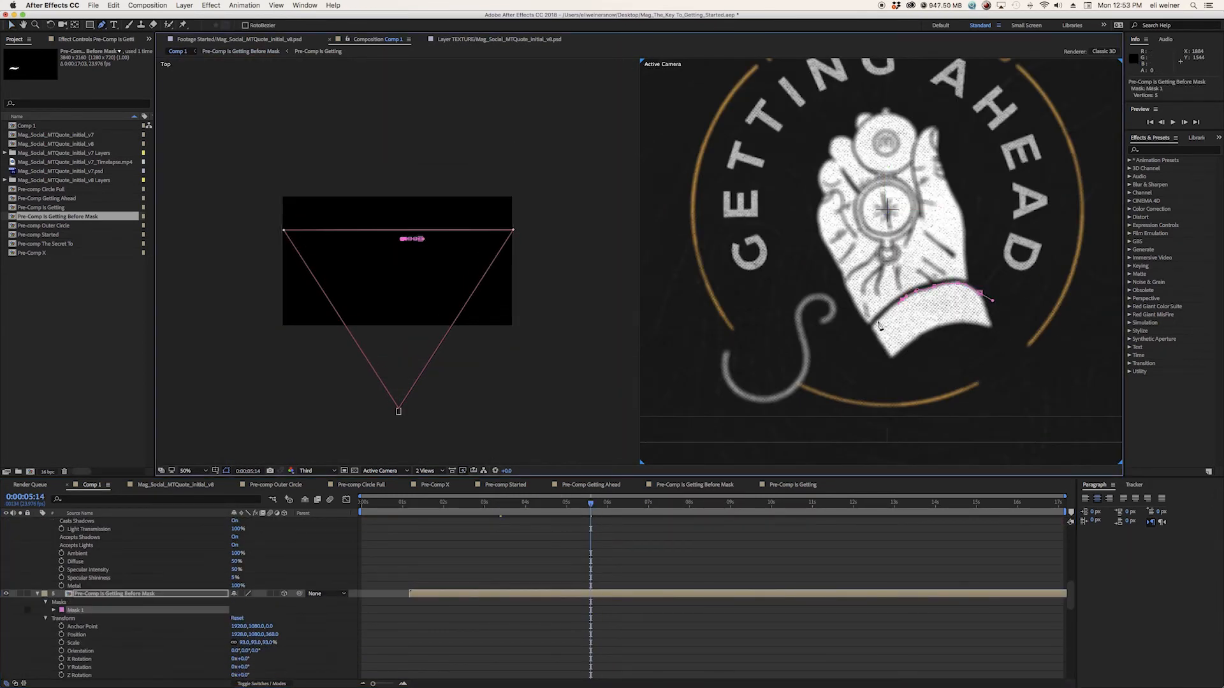
pyautogui.click(889, 252)
pyautogui.click(879, 263)
pyautogui.click(845, 304)
pyautogui.click(998, 237)
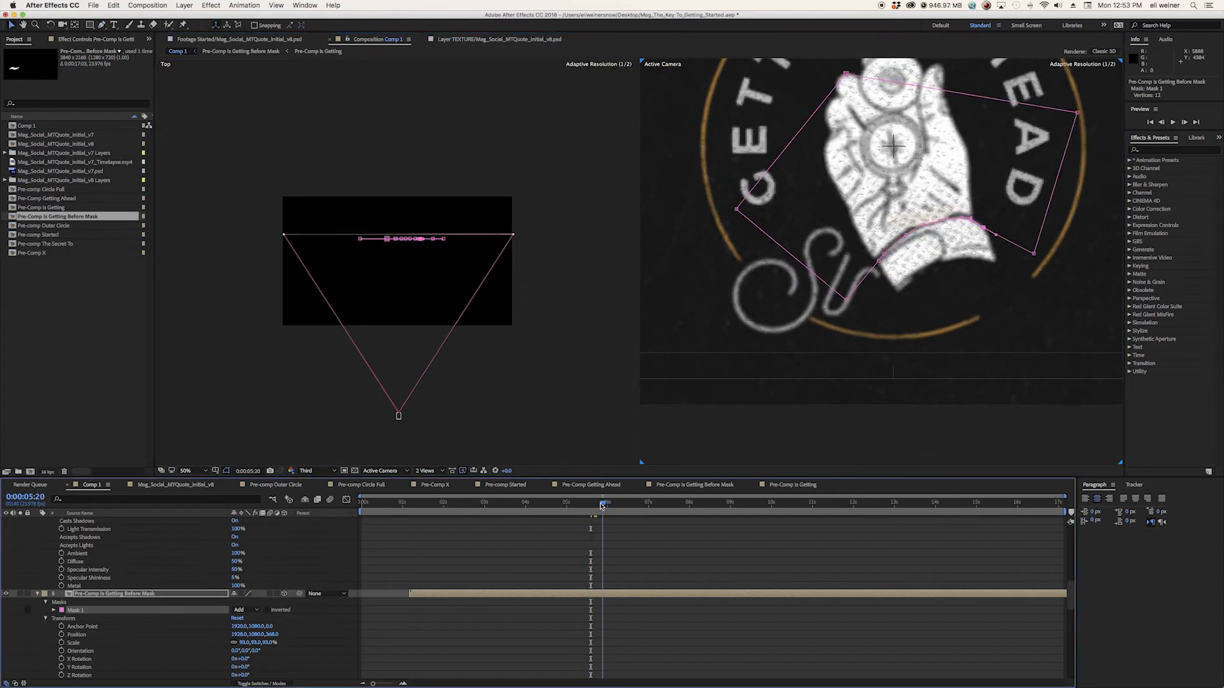
# Set a Mask Path keyframe for Mask 1 at 0:00:05:16 and feather the mask by 15 pixels
pyautogui.press('v')
pyautogui.click(53, 610)
pyautogui.press('.')
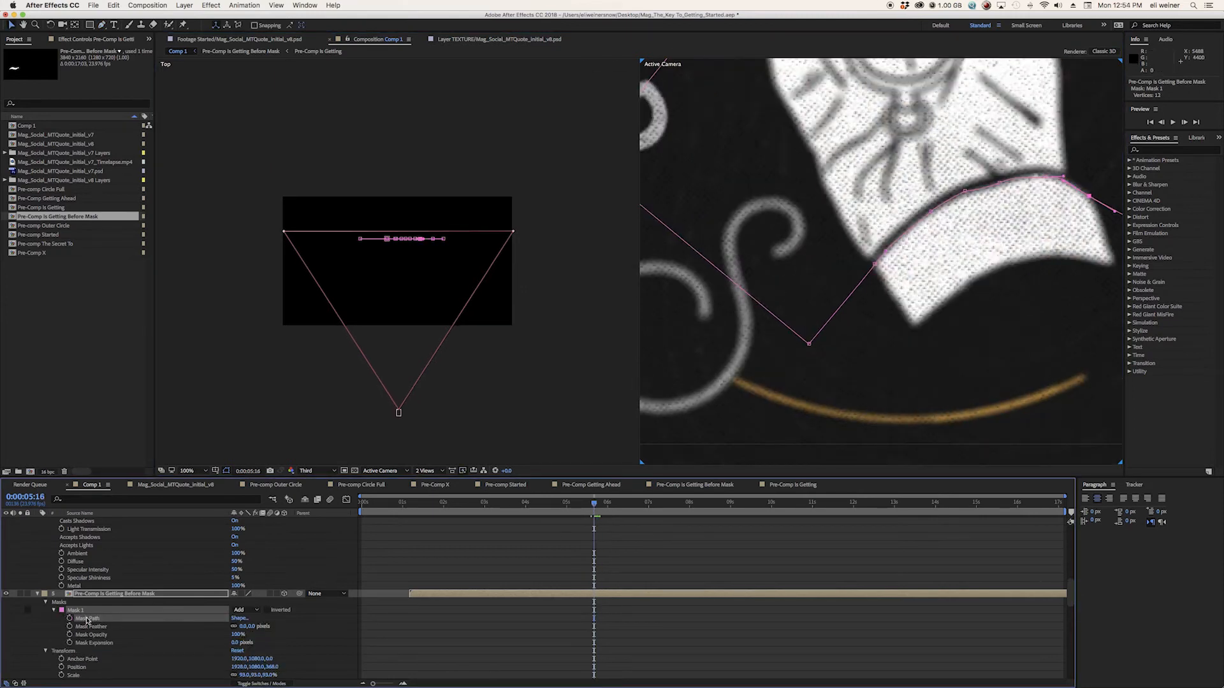
pyautogui.click(70, 618)
pyautogui.press('pagedown')
pyautogui.press('pagedown')
pyautogui.moveTo(246, 626); pyautogui.dragTo(254, 627)
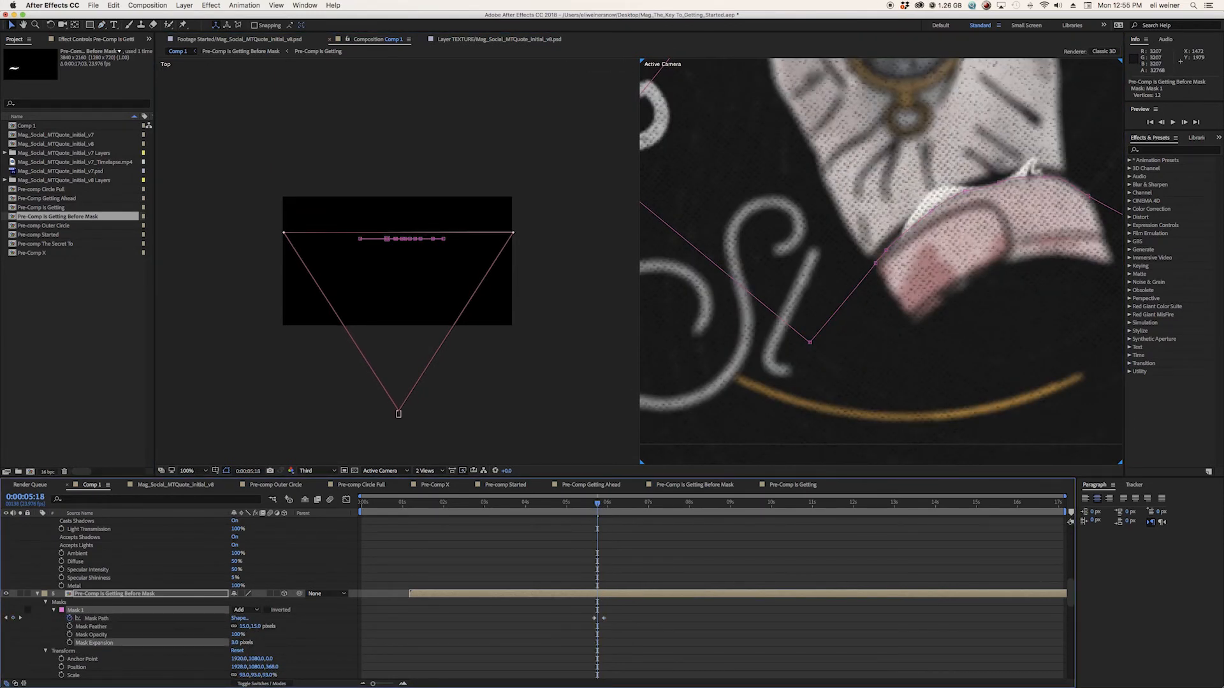
# Reshape Mask 1 to follow the cuff's upper edge, adding Mask Path keyframes at about 0:00:06:01 and 0:00:06:07
pyautogui.moveTo(597, 504); pyautogui.dragTo(610, 504)
pyautogui.moveTo(886, 251); pyautogui.dragTo(882, 250)
pyautogui.moveTo(610, 504); pyautogui.dragTo(619, 503)
pyautogui.click(968, 187)
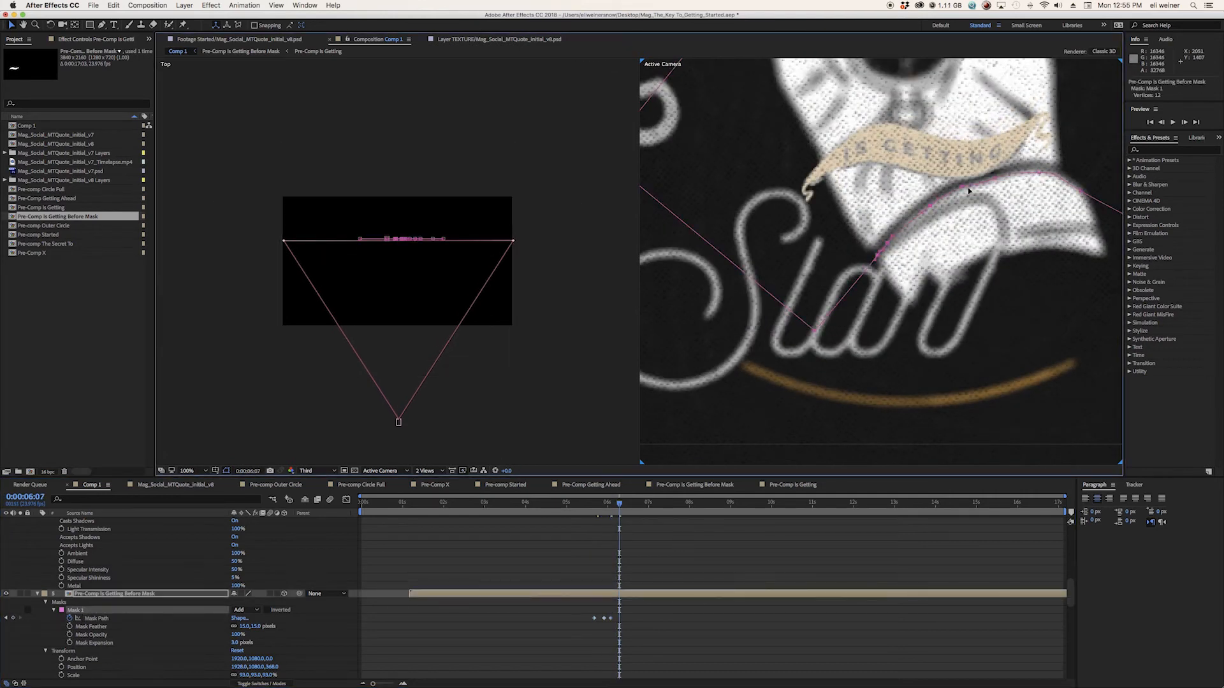
pyautogui.press(',')
pyautogui.moveTo(922, 224); pyautogui.dragTo(928, 287)
# Try moving the Pre-Comp Is Getting Before Mask layer toward the camera to a Z position of -64 at 0:00:06:23
pyautogui.click(555, 503)
pyautogui.click(115, 593)
pyautogui.moveTo(554, 504); pyautogui.dragTo(648, 492)
pyautogui.moveTo(401, 257); pyautogui.dragTo(403, 283)
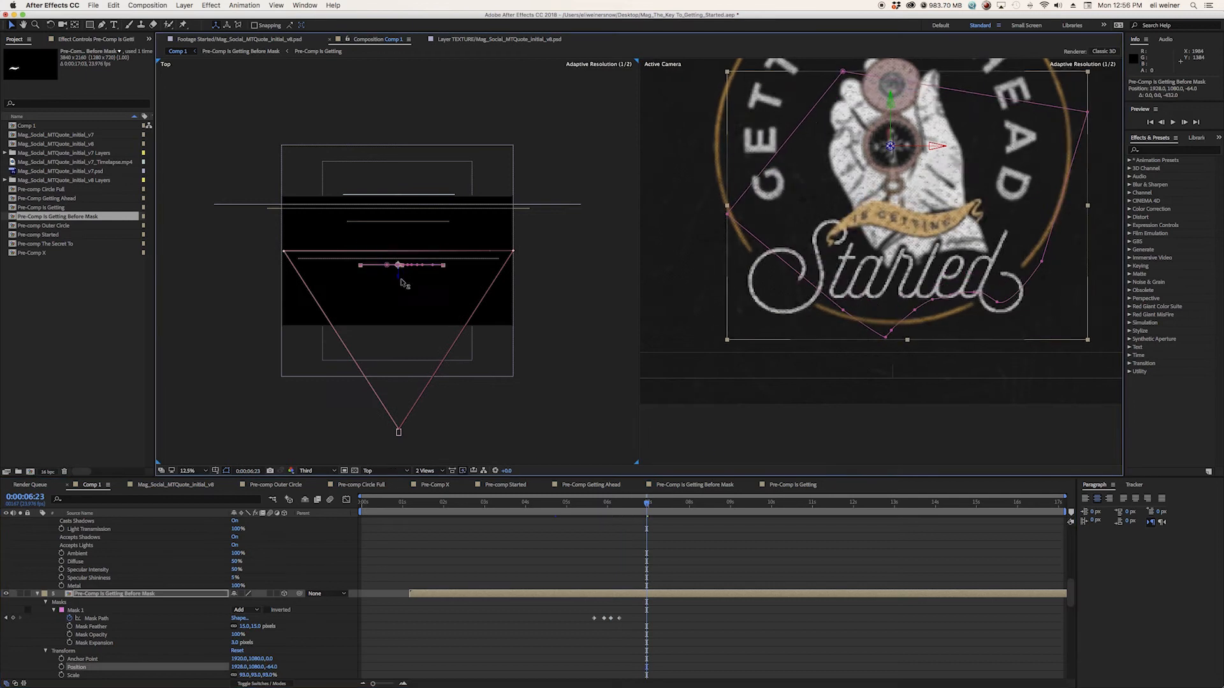
# Play and scrub through Comp 1's animation to check the banner mask, badge reveal and depth-of-field timing
pyautogui.moveTo(647, 504); pyautogui.dragTo(610, 507)
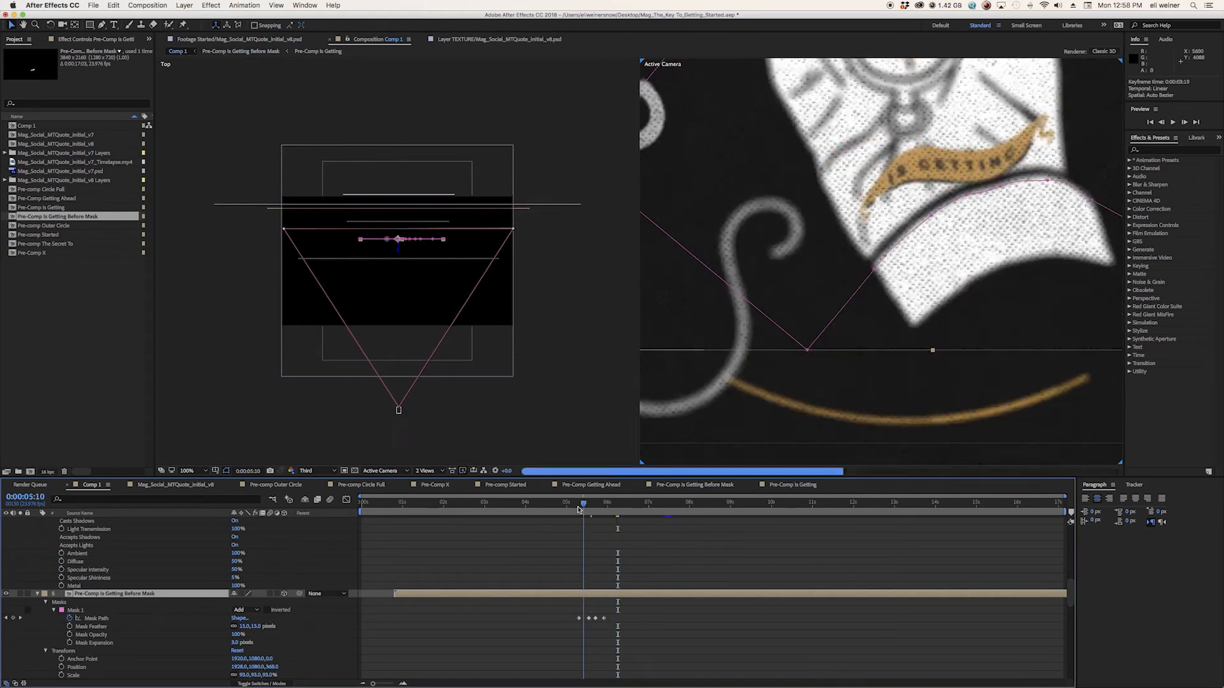
pyautogui.click(401, 499)
pyautogui.press('space')
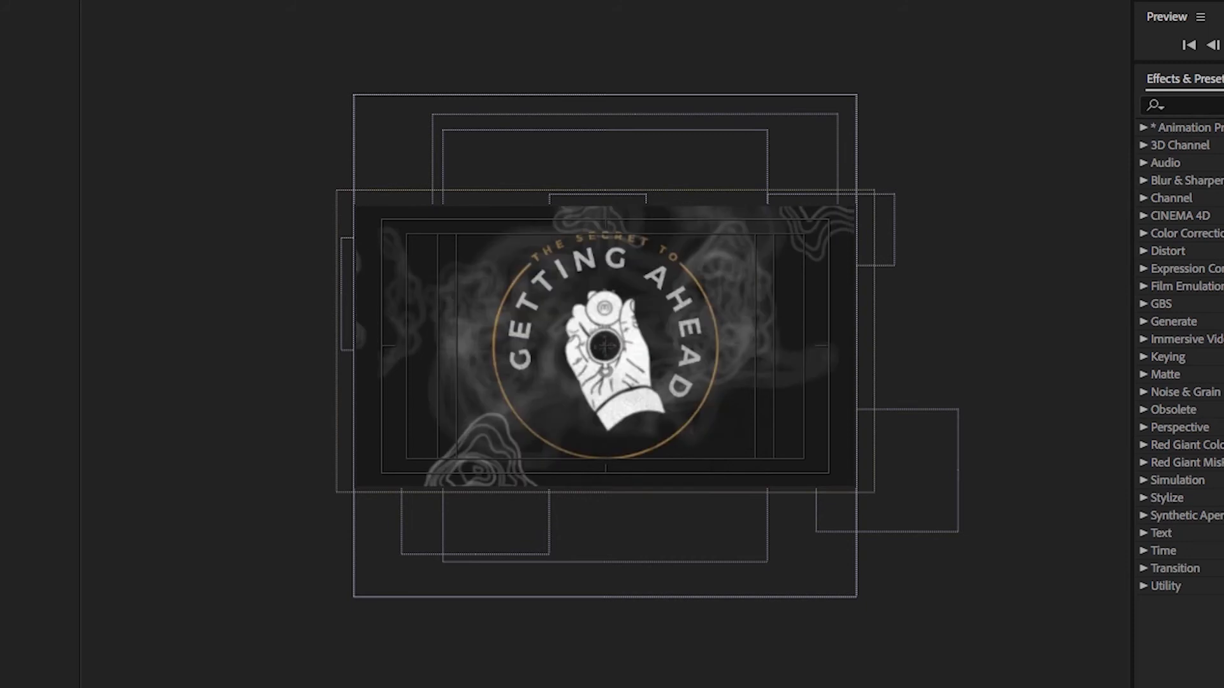
pyautogui.press('/')
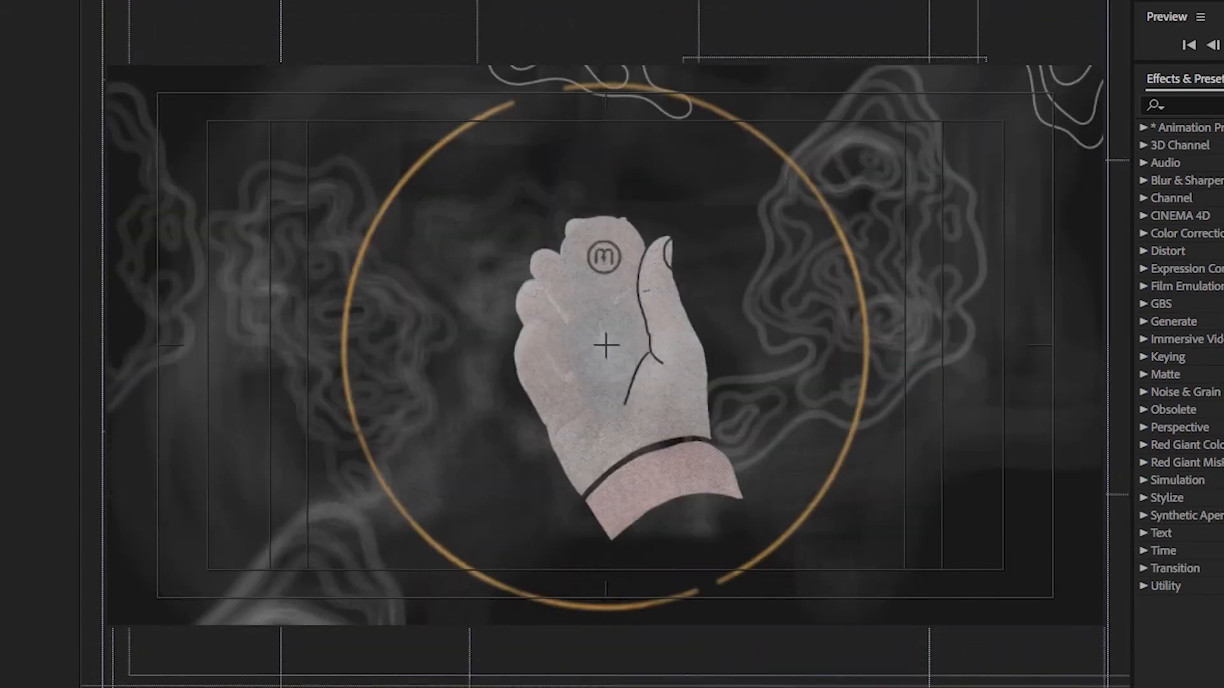
pyautogui.press('space')
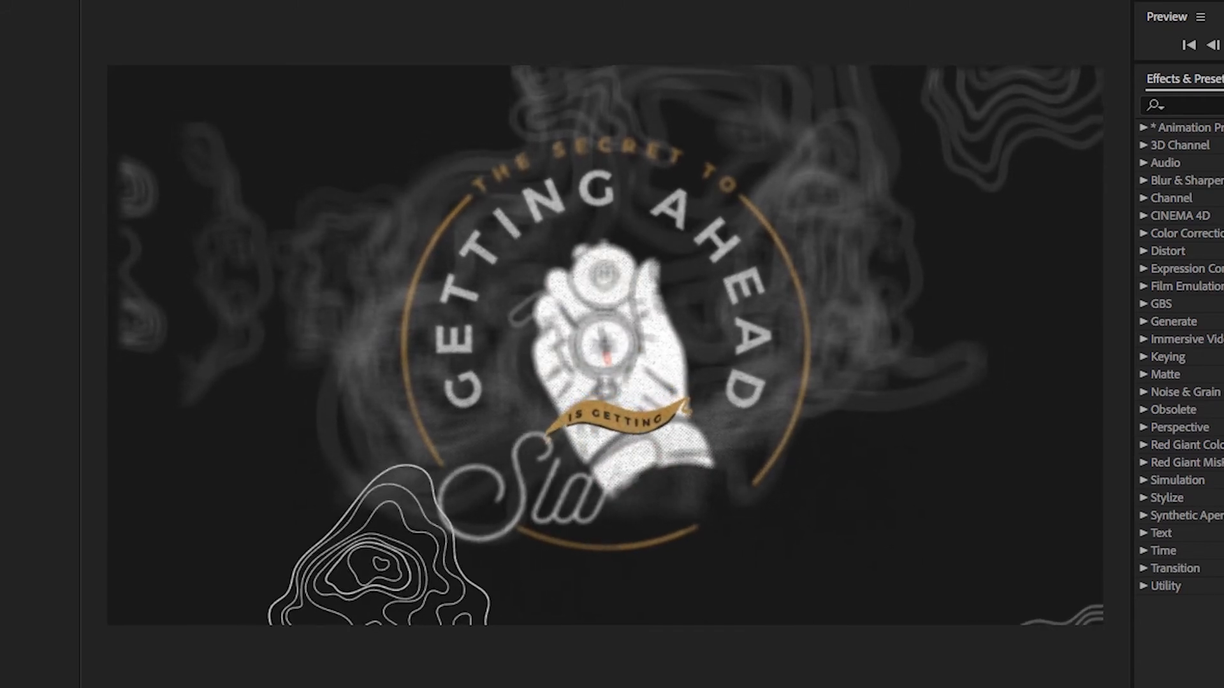
pyautogui.press("'")
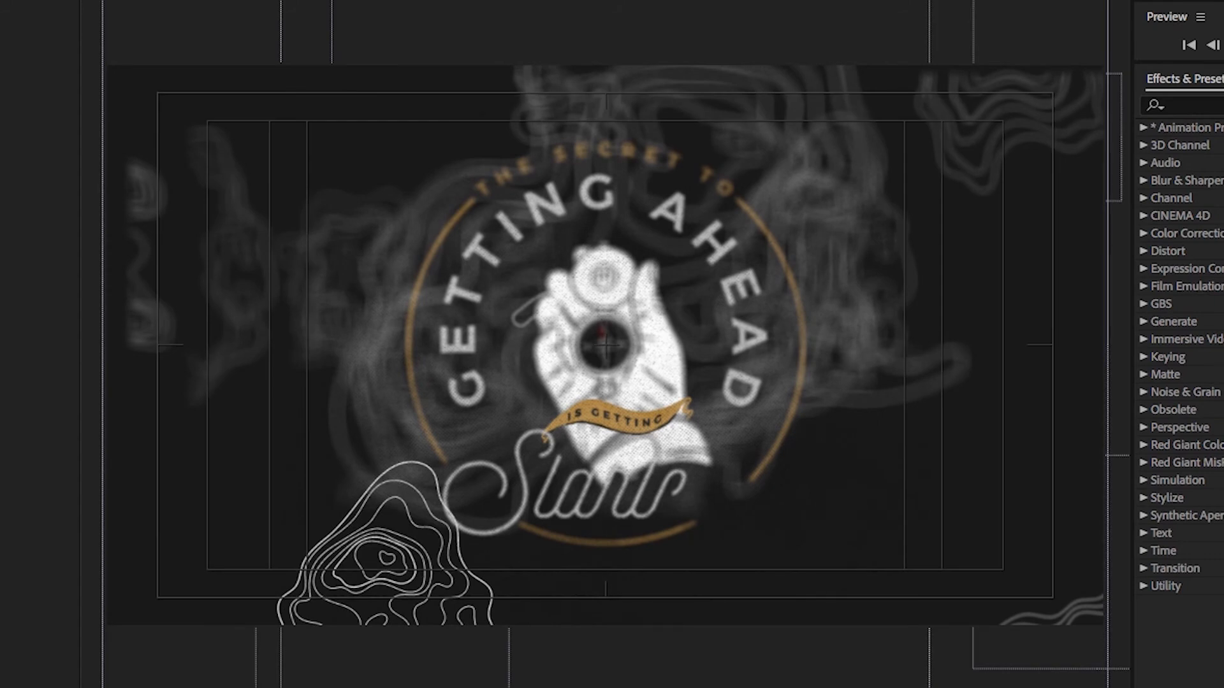
pyautogui.press("'")
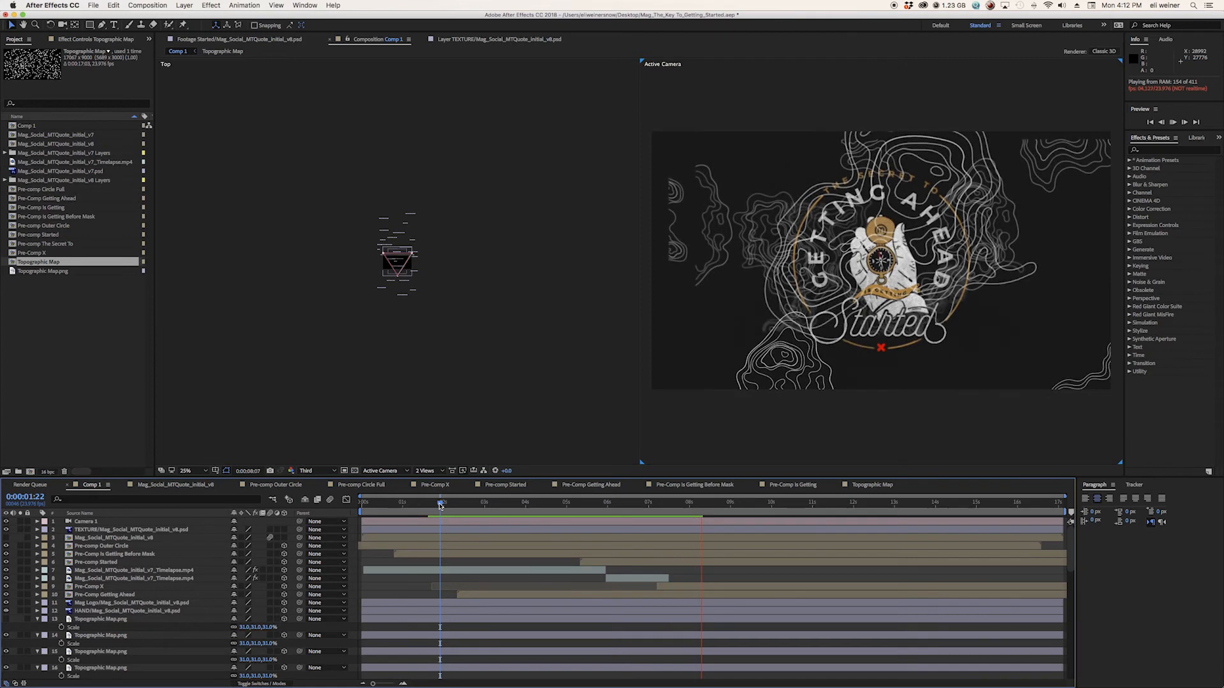
pyautogui.click(474, 504)
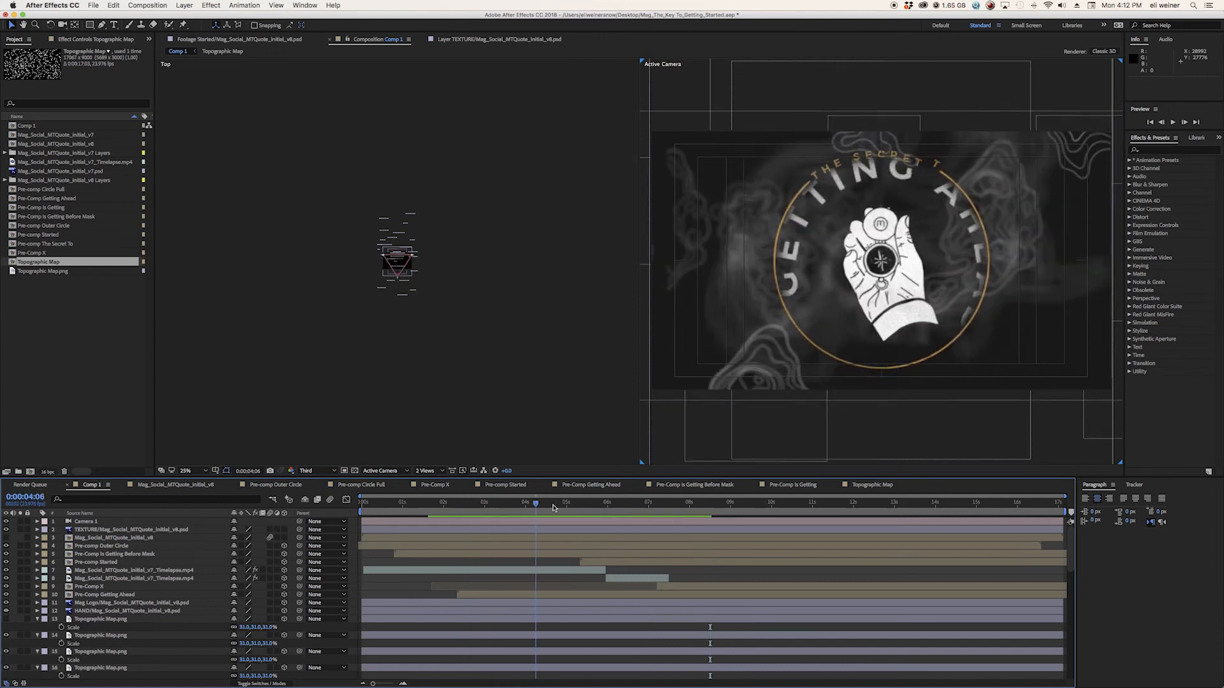
pyautogui.click(506, 510)
pyautogui.moveTo(506, 510); pyautogui.dragTo(573, 514)
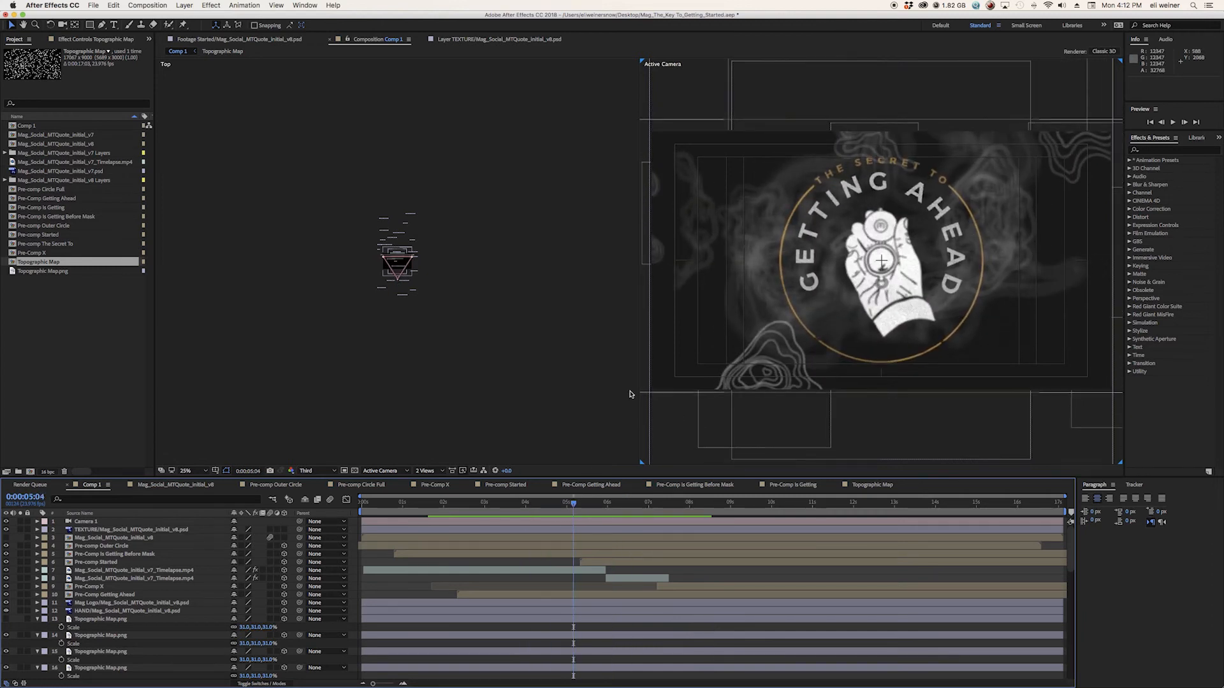
# Copy the Camera 1 layer from Comp 1 into the Topographic Map composition and check the composition settings
pyautogui.click(83, 522)
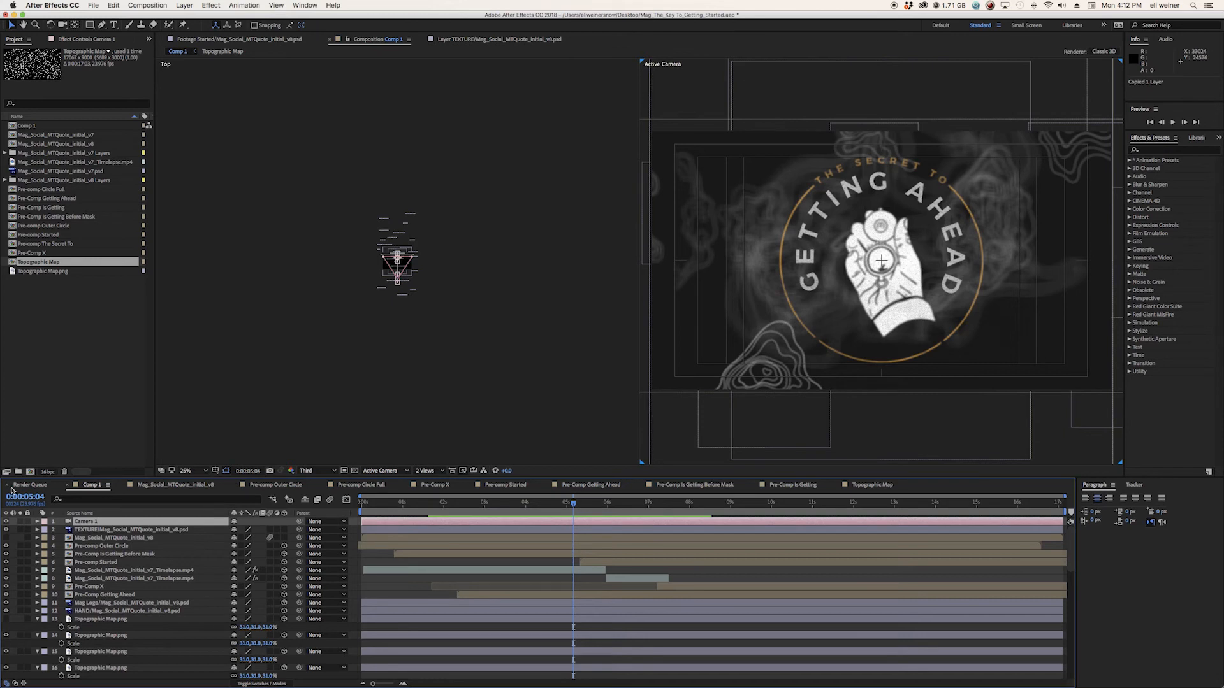
pyautogui.rightClick(92, 489)
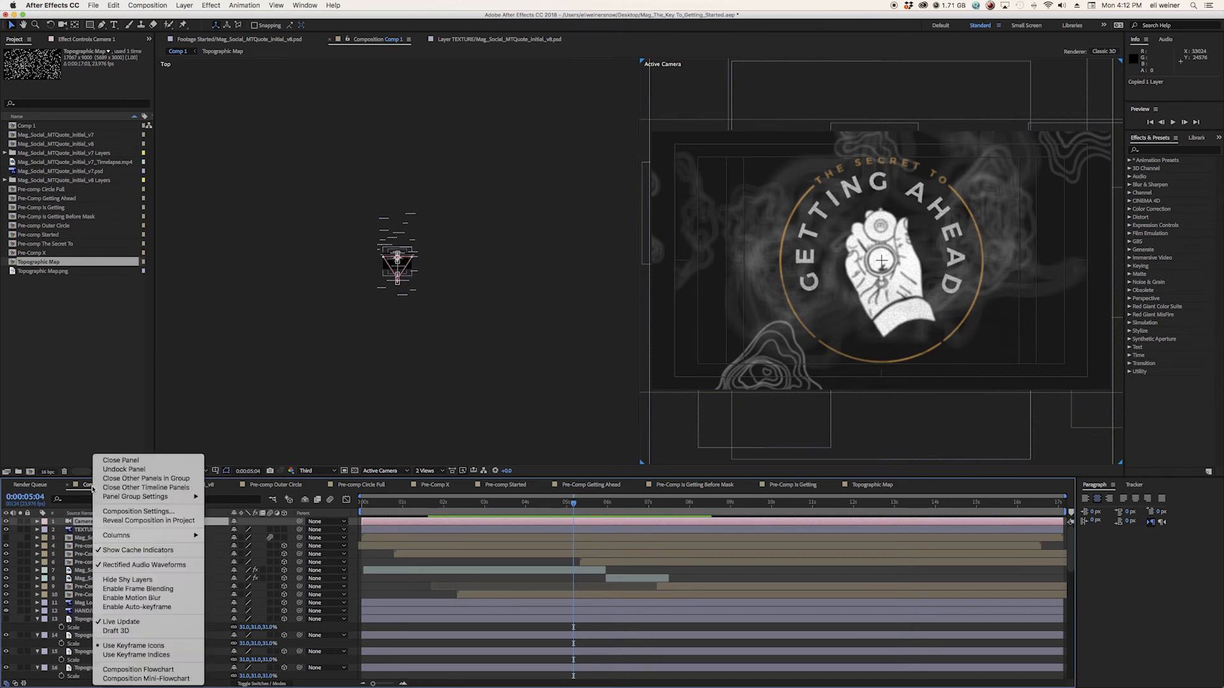
pyautogui.click(130, 512)
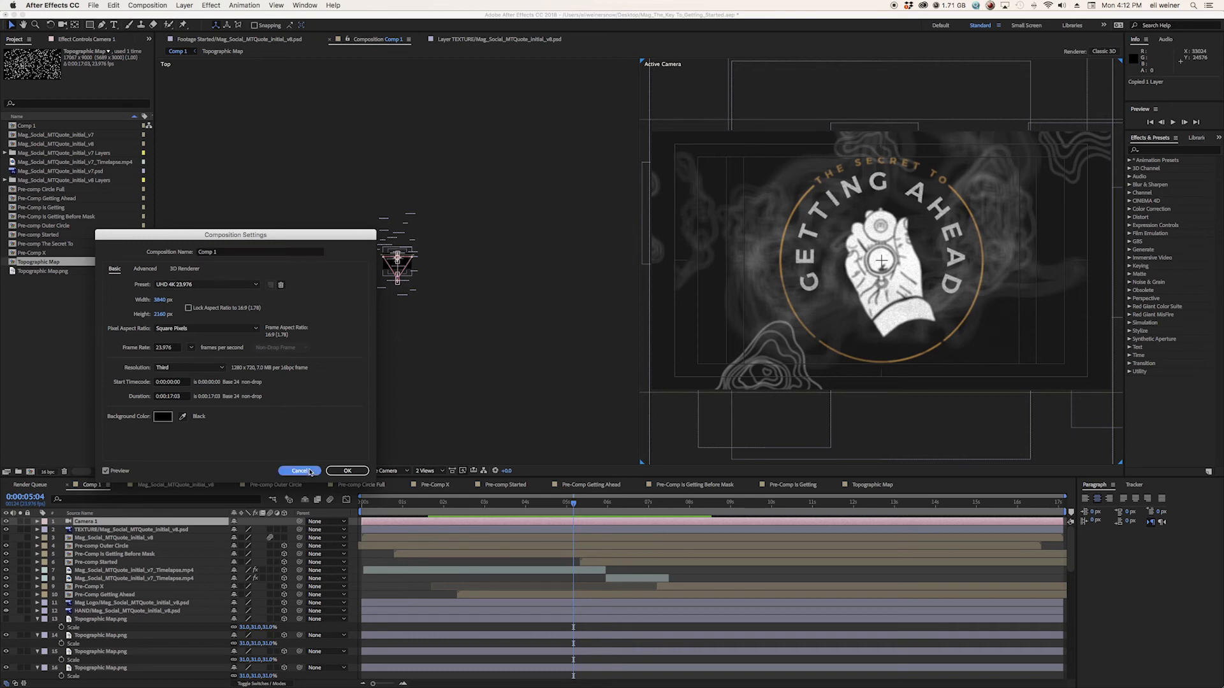
pyautogui.click(299, 471)
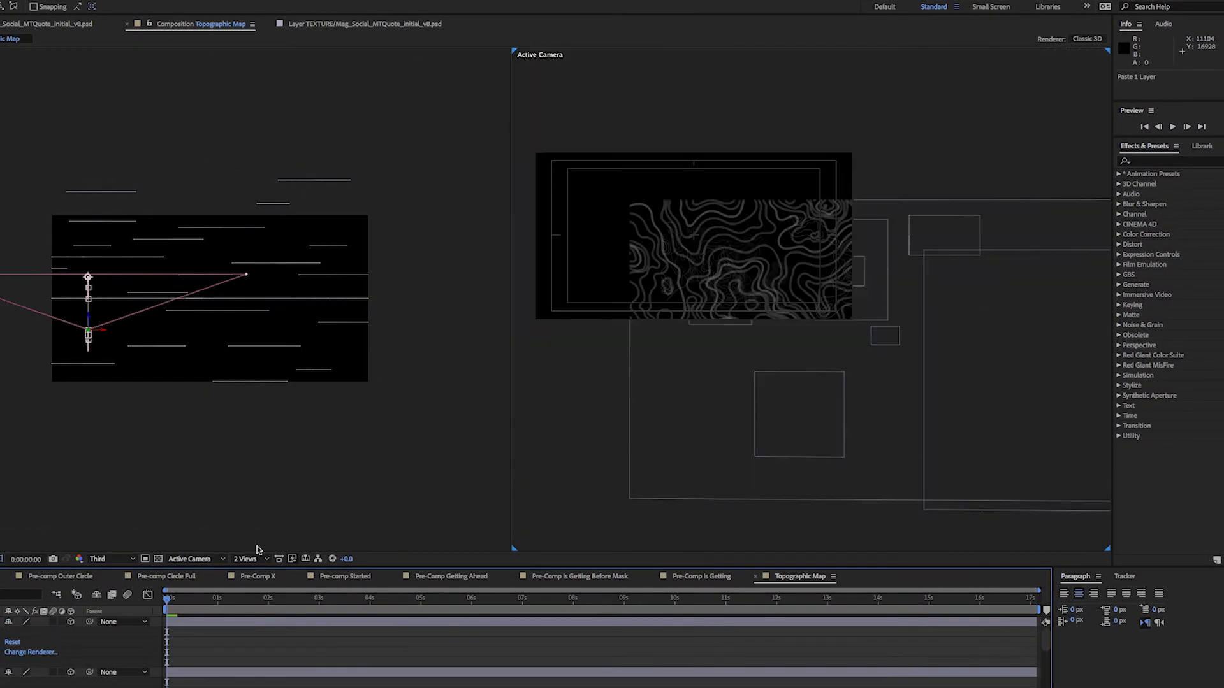
pyautogui.hotkey('ctrl', 'k')
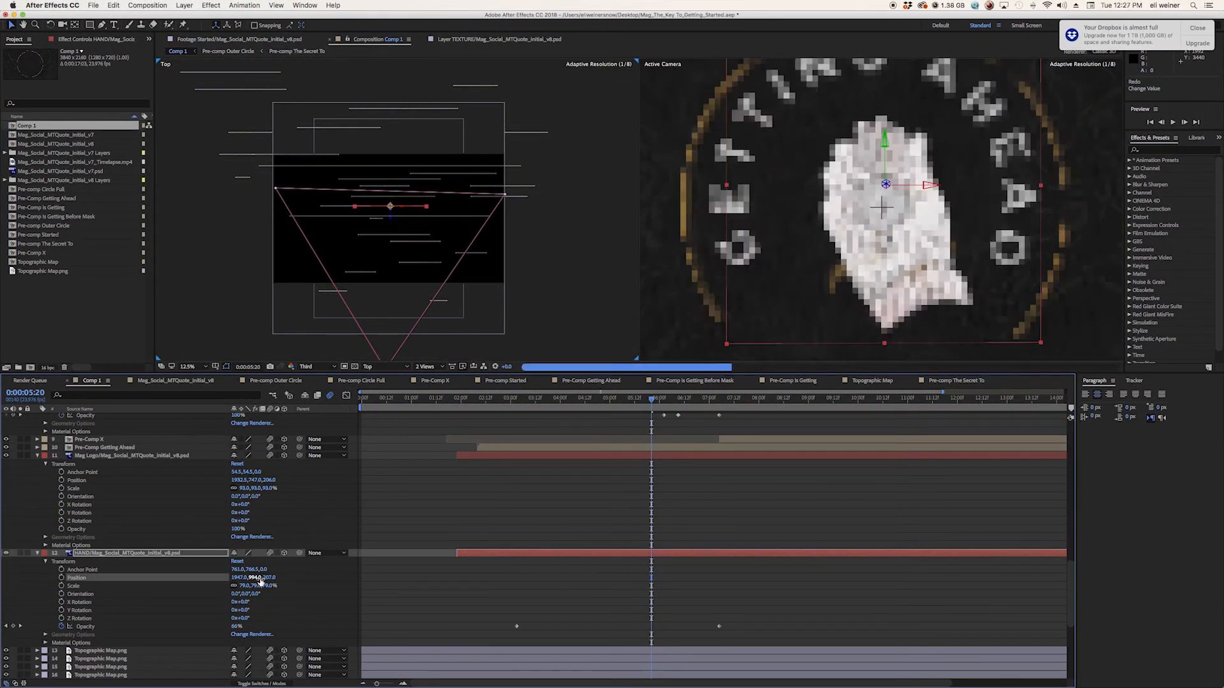
# Adjust the Mag Logo layer's Position value over the hand and preview the result around 0:00:06:00
pyautogui.moveTo(248, 480); pyautogui.dragTo(323, 481)
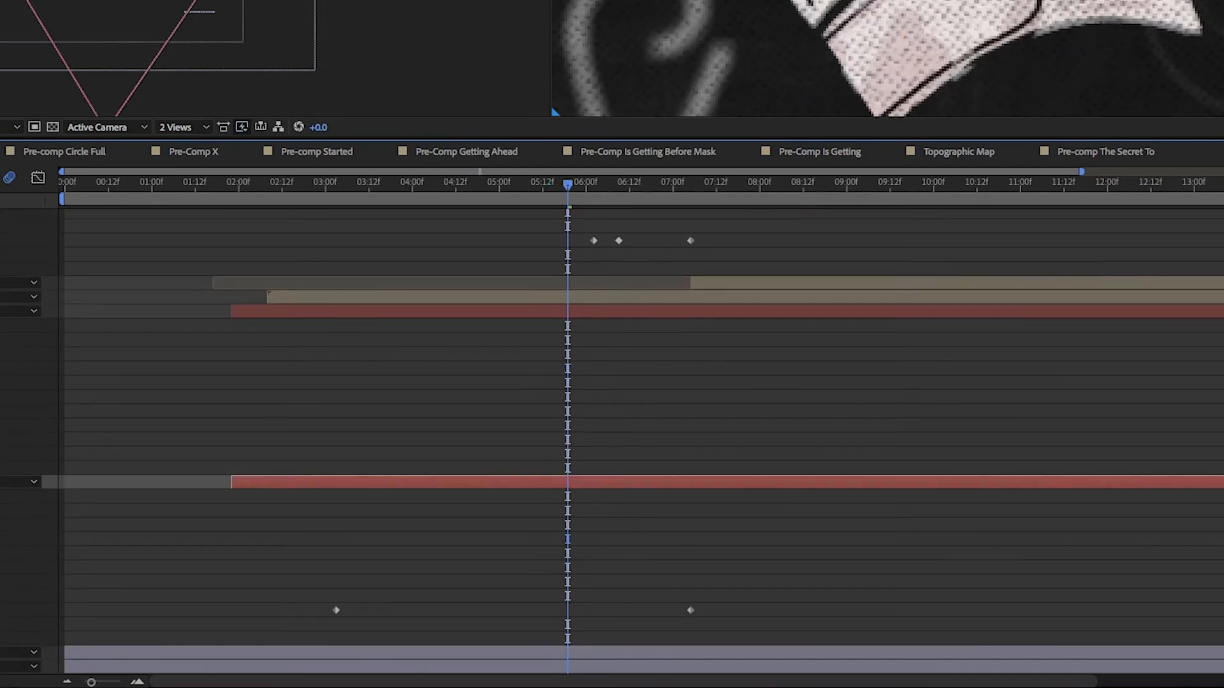
pyautogui.click(590, 184)
pyautogui.press('space')
pyautogui.click(583, 184)
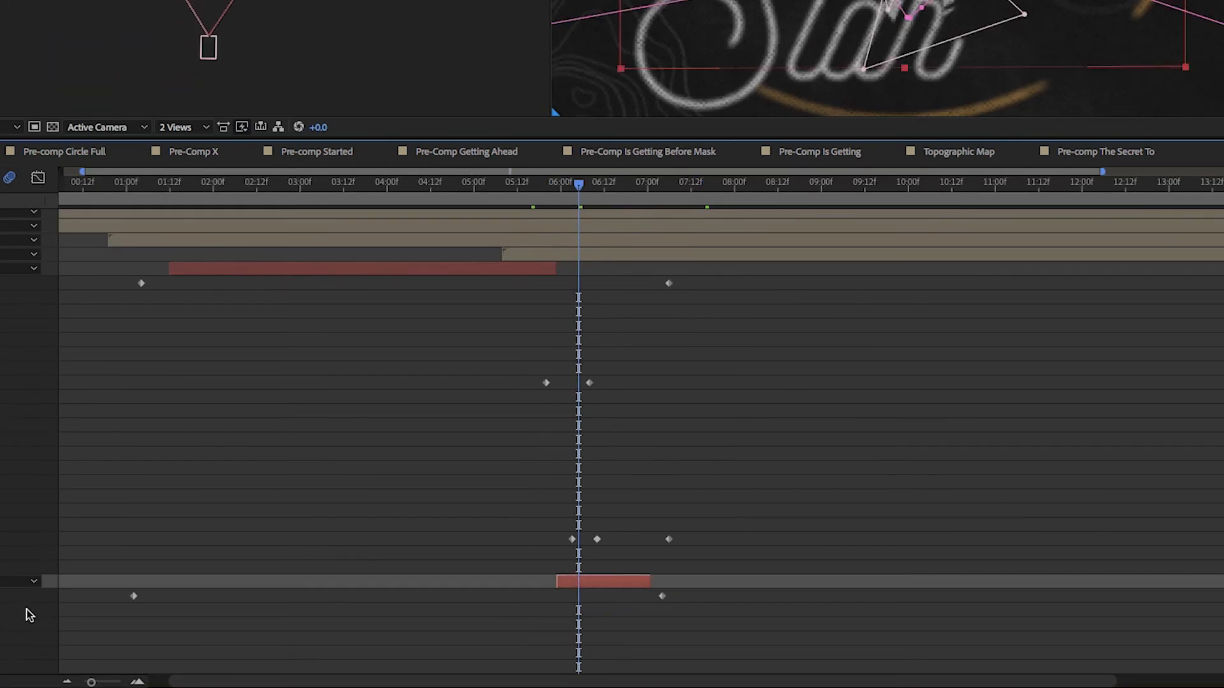
# Examine the Time Remap, Mask Expansion and Opacity keyframes of the two Timelapse.mp4 layers between about 0:00:06:00 and 0:00:07:00
pyautogui.scroll(-5, 29, 615)
pyautogui.scroll(5, 587, 267)
pyautogui.moveTo(579, 190)
pyautogui.mouseDown()
pyautogui.moveTo(533, 186)
pyautogui.moveTo(567, 186)
pyautogui.mouseUp()
pyautogui.scroll(2, 587, 268)
pyautogui.press('pageup')
pyautogui.press('pageup')
pyautogui.scroll(-2, 587, 268)
pyautogui.click(649, 183)
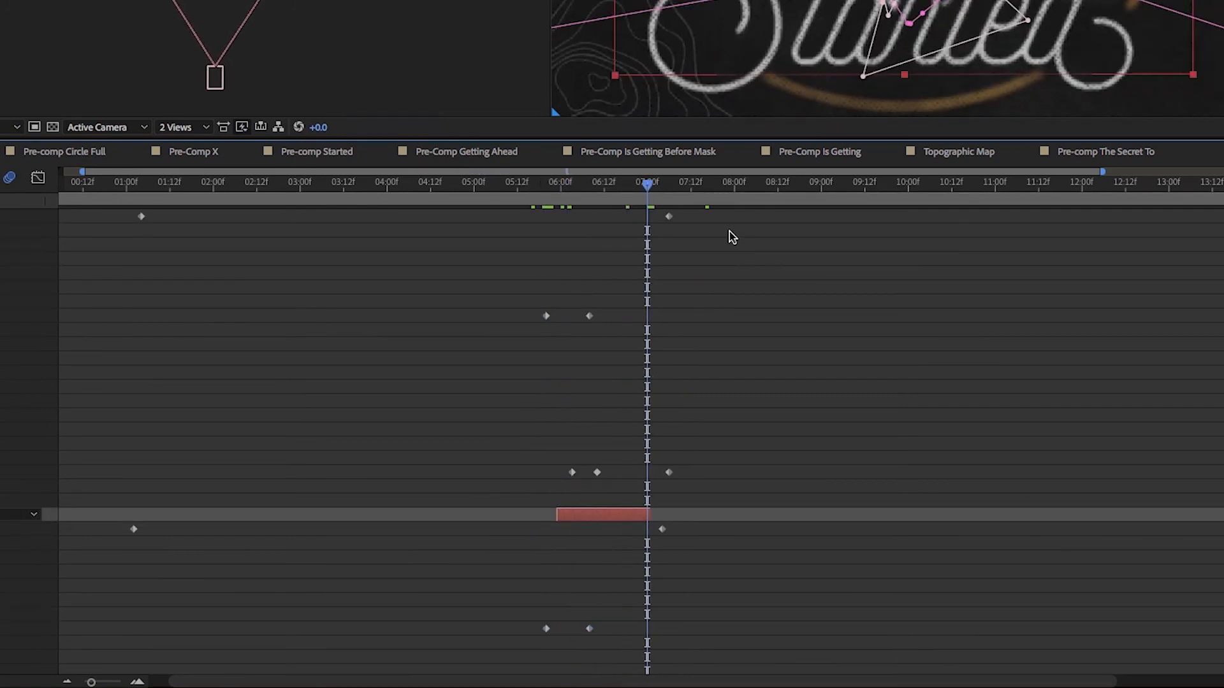
pyautogui.click(589, 183)
pyautogui.scroll(-5, 589, 382)
pyautogui.scroll(2, 886, 57)
pyautogui.scroll(3, 612, 440)
# Move the upper Timelapse.mp4 layer's first Time Remap keyframe to about 0:00:03:09 and trim the layer's start to 0:00:03:15
pyautogui.moveTo(591, 185); pyautogui.dragTo(332, 185)
pyautogui.scroll(5, 383, 408)
pyautogui.moveTo(140, 273); pyautogui.dragTo(332, 273)
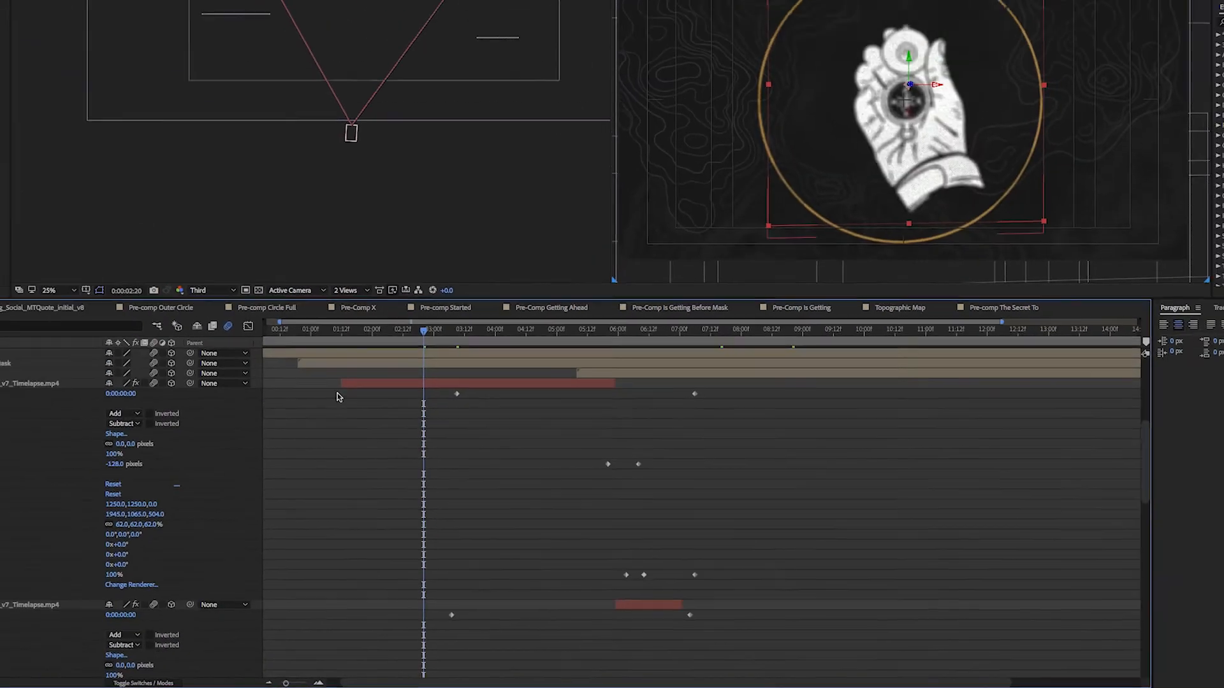
pyautogui.hotkey('alt', '[')
pyautogui.click(381, 211)
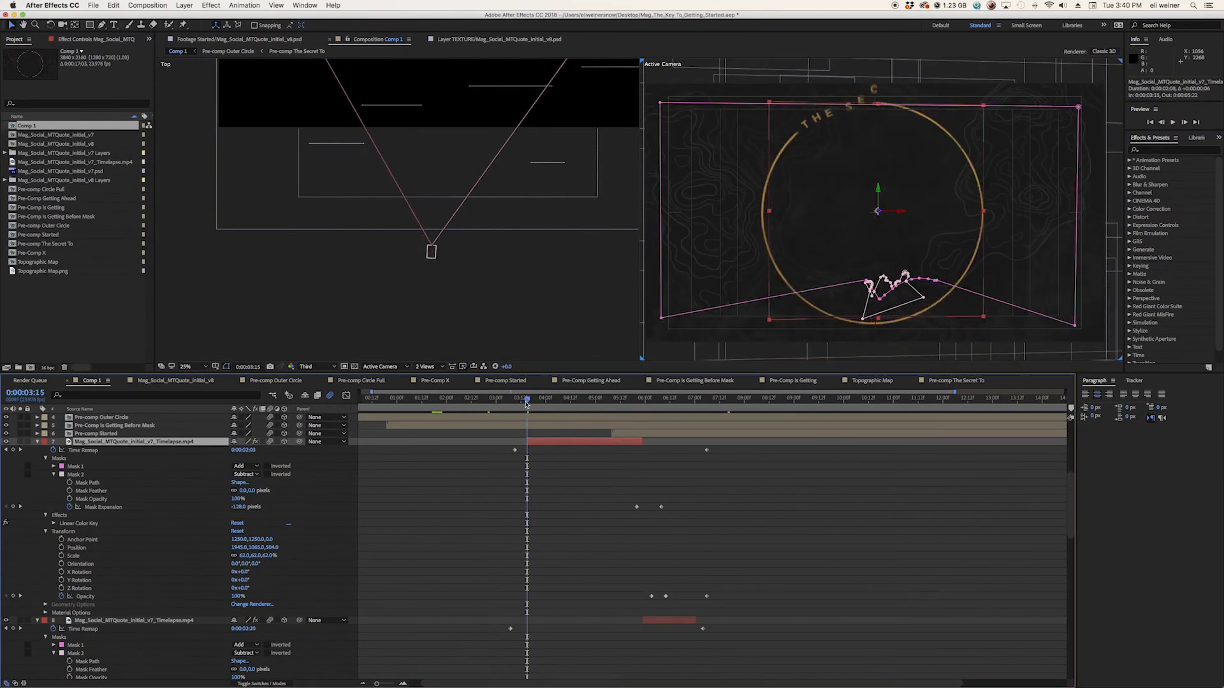
pyautogui.moveTo(526, 404); pyautogui.dragTo(475, 403)
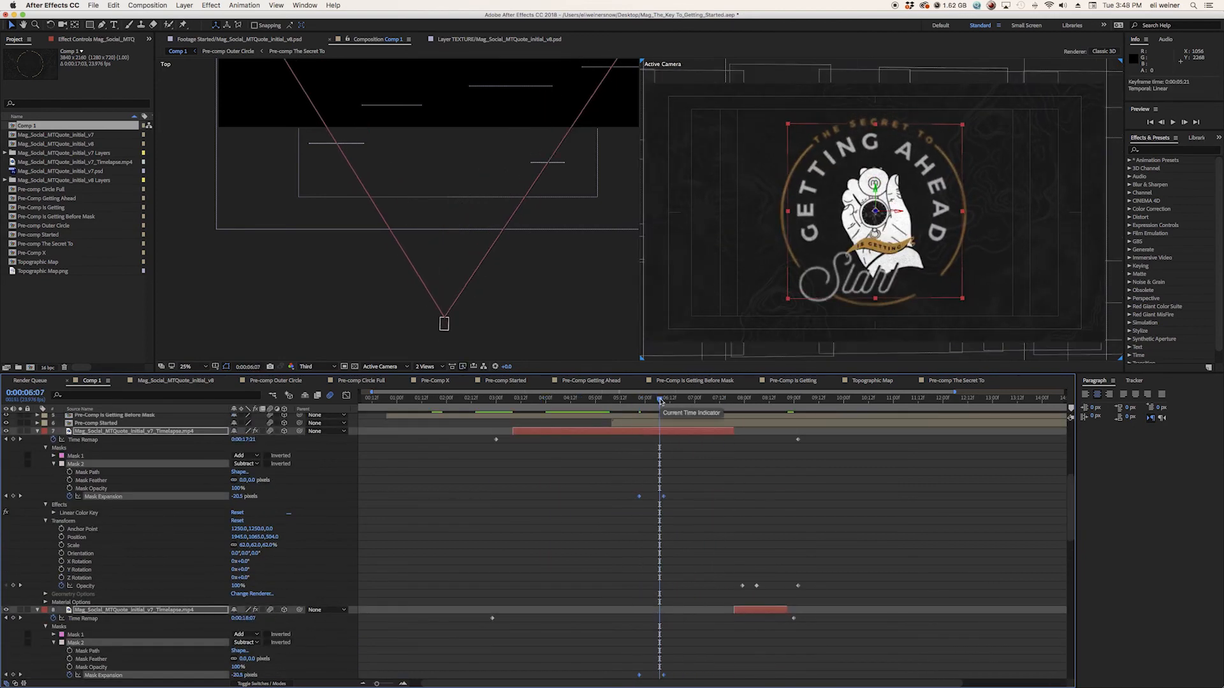
# Import the Mag_The_Secret_To_Sketches_1 footage into its own composition and set the frame rate to 23.976 fps
pyautogui.press('super+i')
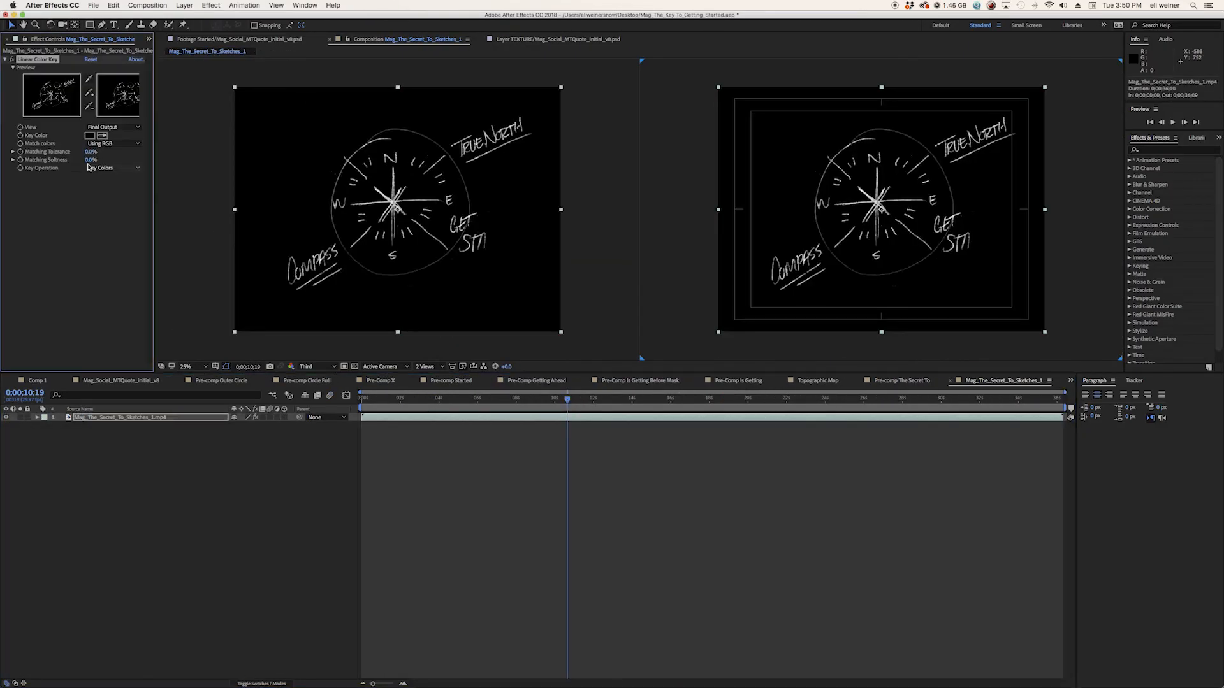
pyautogui.press('super+k')
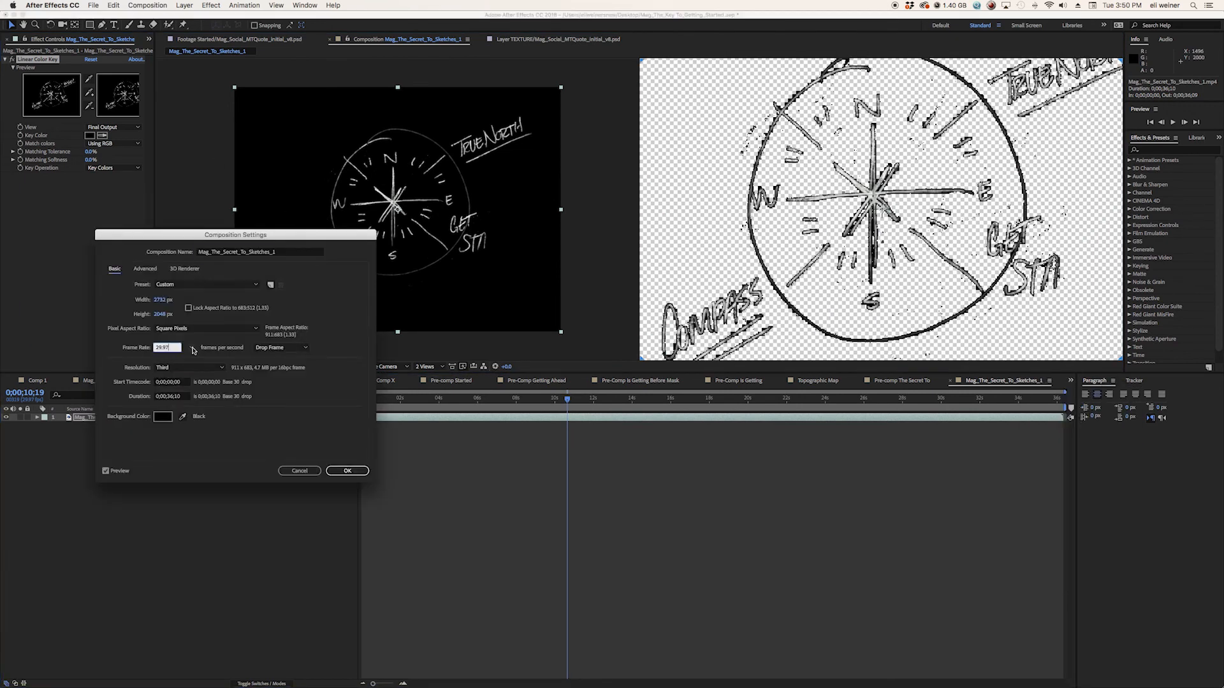
# Key the sketch footage over an orange solid with Linear Color Key at 37% matching tolerance and 15% matching softness
pyautogui.rightClick(151, 417)
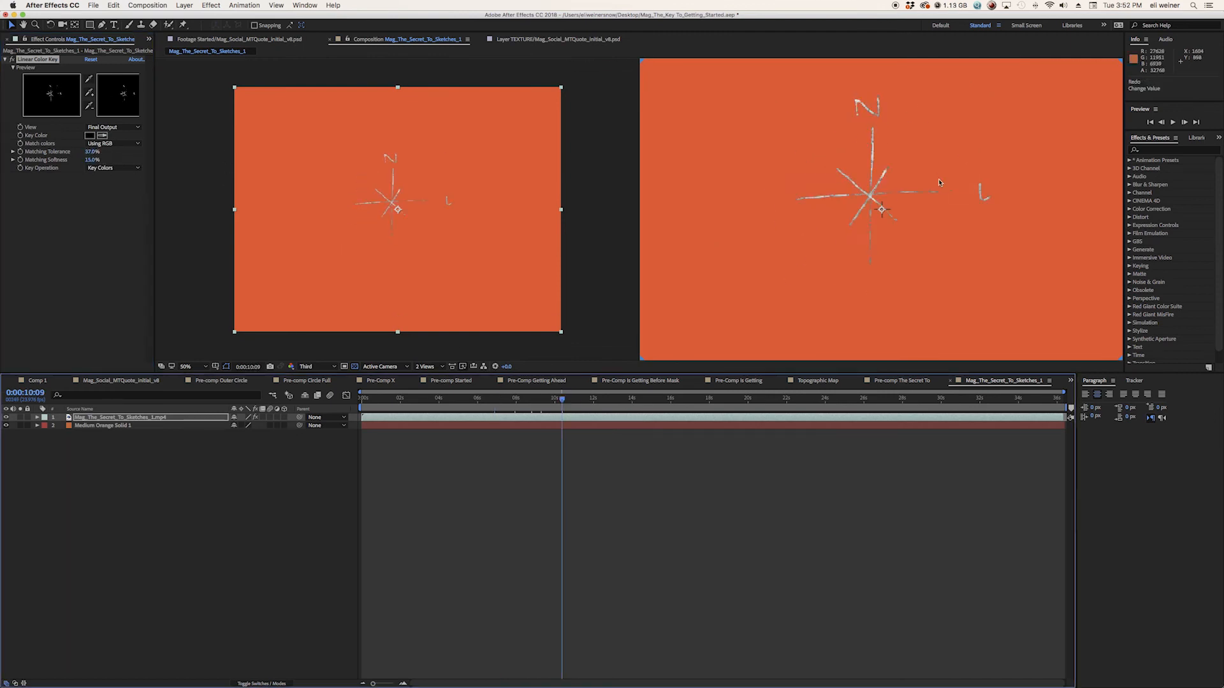
pyautogui.rightClick(152, 417)
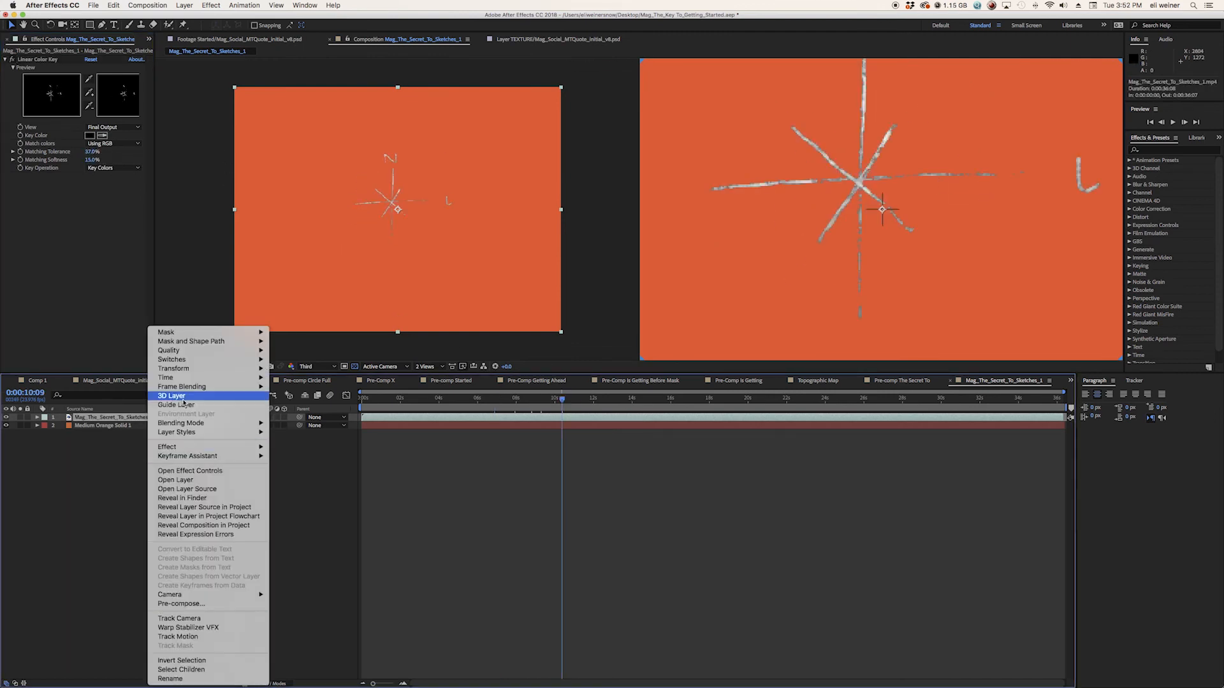
pyautogui.click(204, 622)
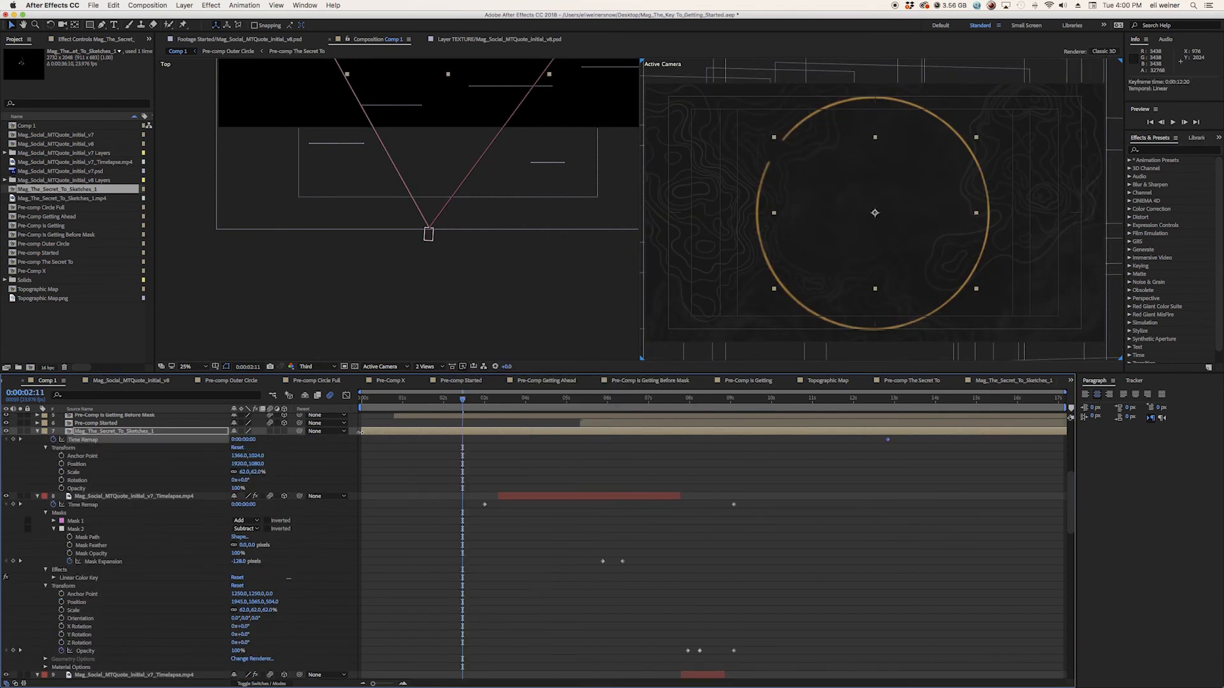
# Slide the time-remapped Mag_The_Secret_To_Sketches_1 layer later in Comp 1 and set the current time to about 0:00:01:10
pyautogui.moveTo(382, 432); pyautogui.dragTo(454, 433)
pyautogui.moveTo(463, 400); pyautogui.dragTo(418, 399)
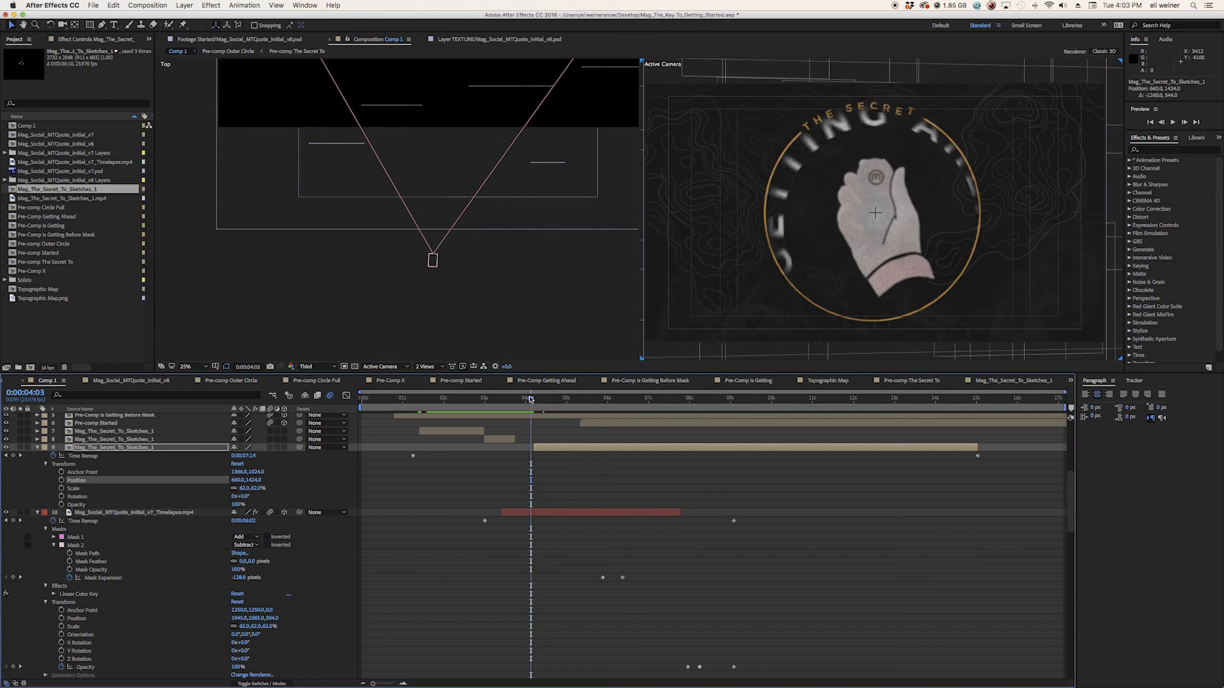
# Examine the Secret and Started sketches beside the badge up close at 0:00:04:16
pyautogui.moveTo(530, 398); pyautogui.dragTo(552, 398)
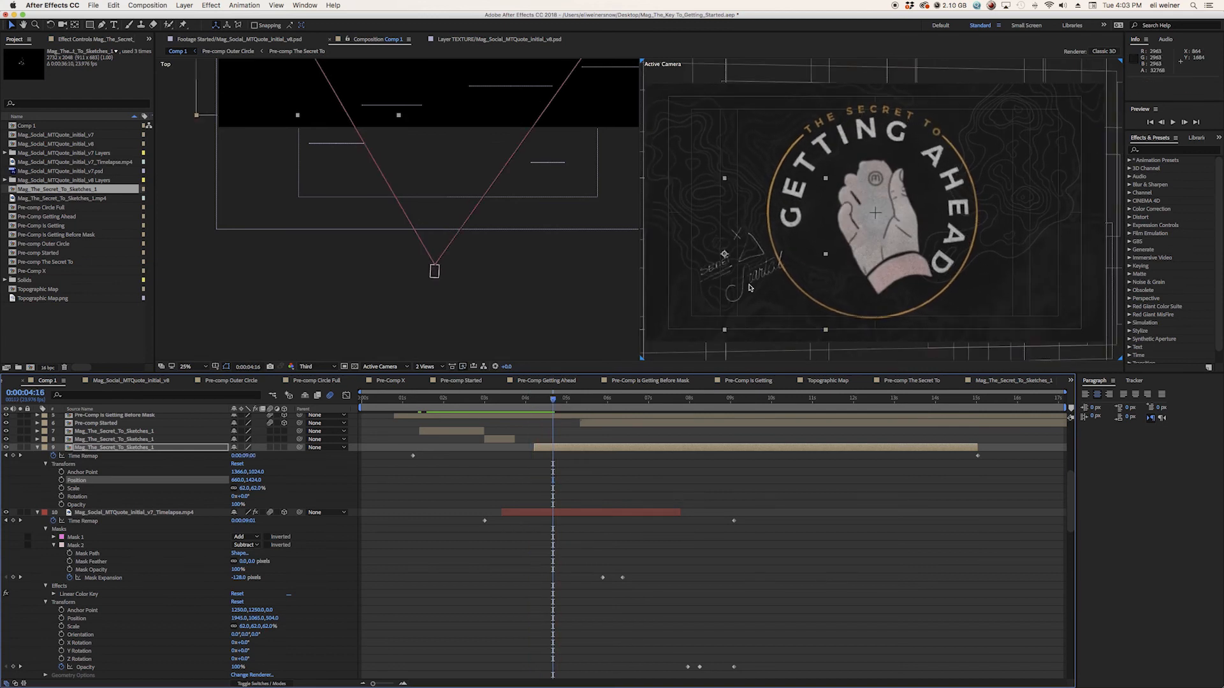
pyautogui.scroll(2, 750, 287)
pyautogui.press('h')
pyautogui.moveTo(729, 276); pyautogui.dragTo(833, 227)
pyautogui.scroll(1, 833, 226)
pyautogui.scroll(-1, 833, 227)
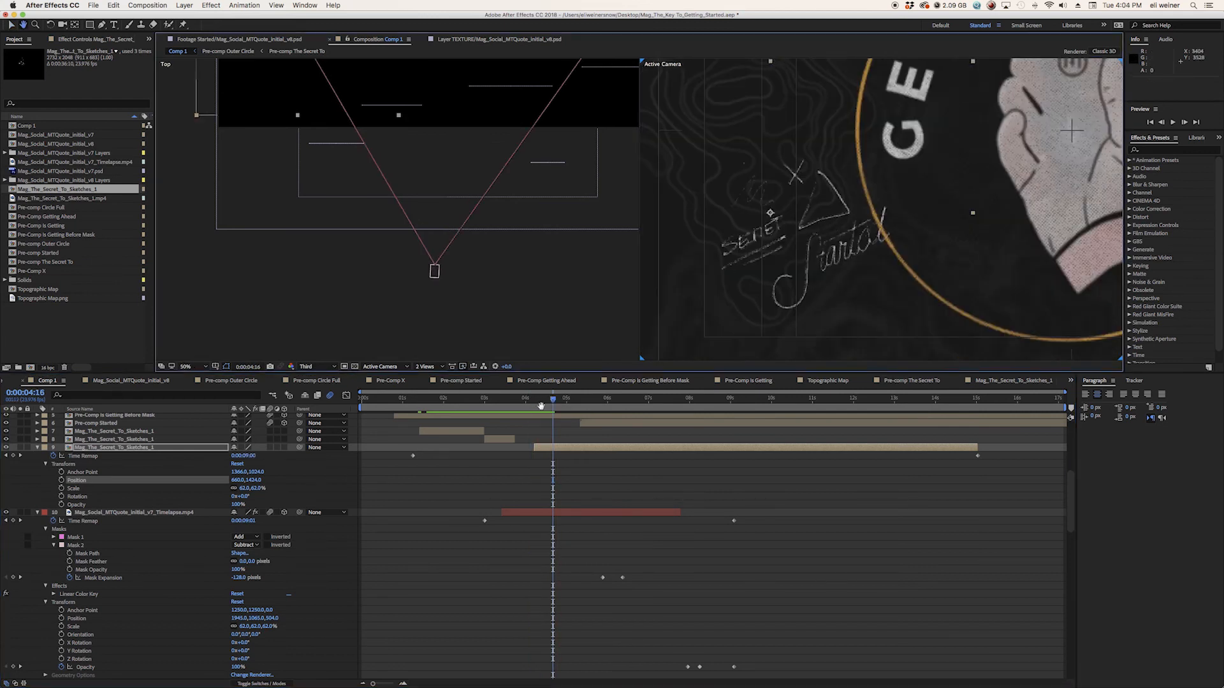
pyautogui.press(',')
pyautogui.press(',')
pyautogui.press(',')
pyautogui.press('.')
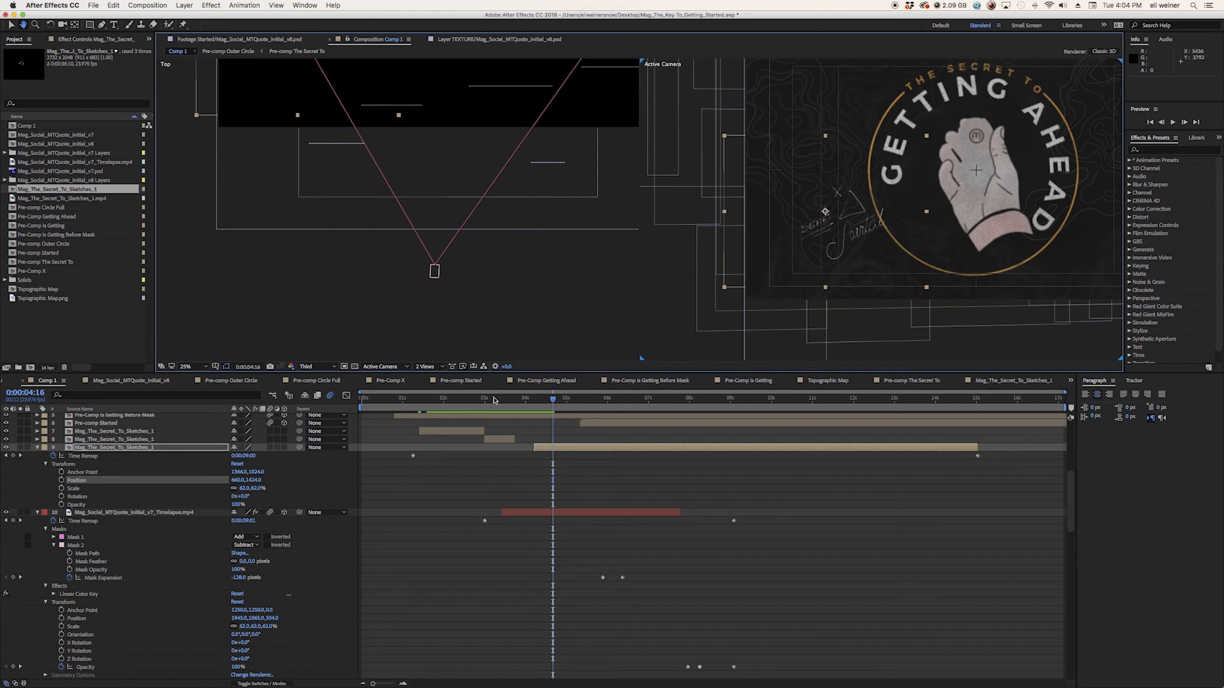
# Trim the end of the second Mag_The_Secret_To_Sketches_1 layer to about 0:00:03:13 and save the project after previewing
pyautogui.moveTo(494, 399)
pyautogui.mouseDown()
pyautogui.moveTo(508, 401)
pyautogui.moveTo(479, 398)
pyautogui.mouseUp()
pyautogui.scroll(1, 508, 400)
pyautogui.press('v')
pyautogui.hotkey('ctrl', 'Up')
pyautogui.hotkey('alt', ']')
pyautogui.press('space')
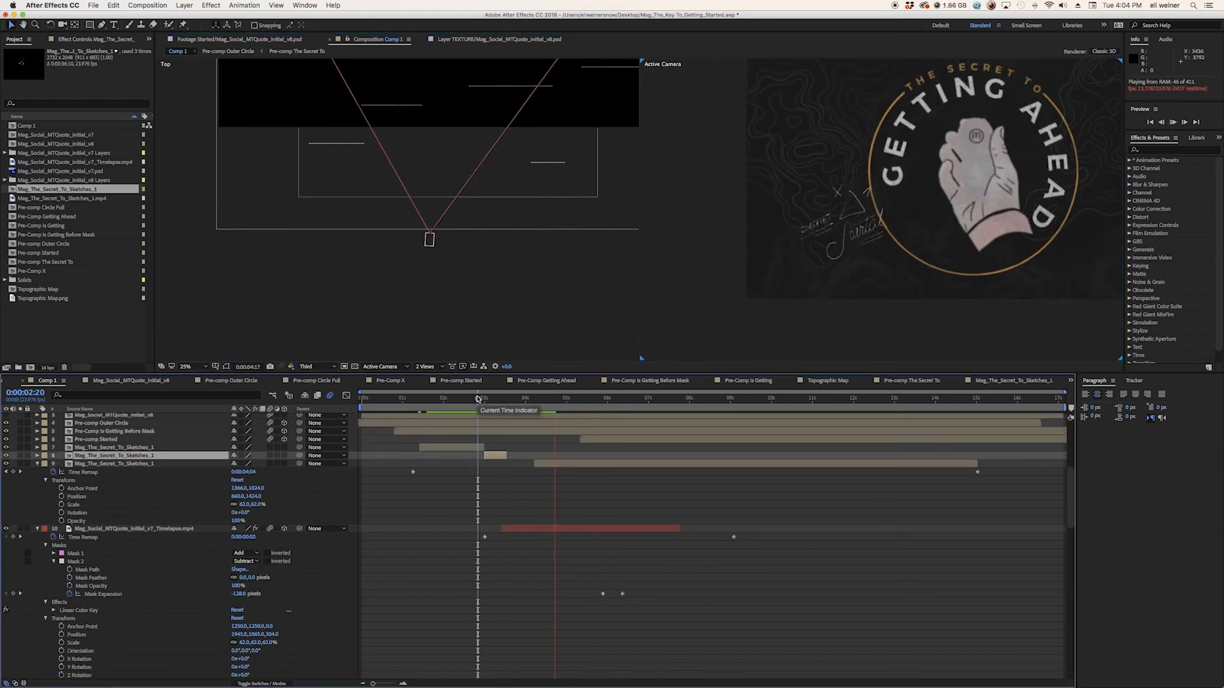
pyautogui.click(570, 399)
pyautogui.hotkey('ctrl', 's')
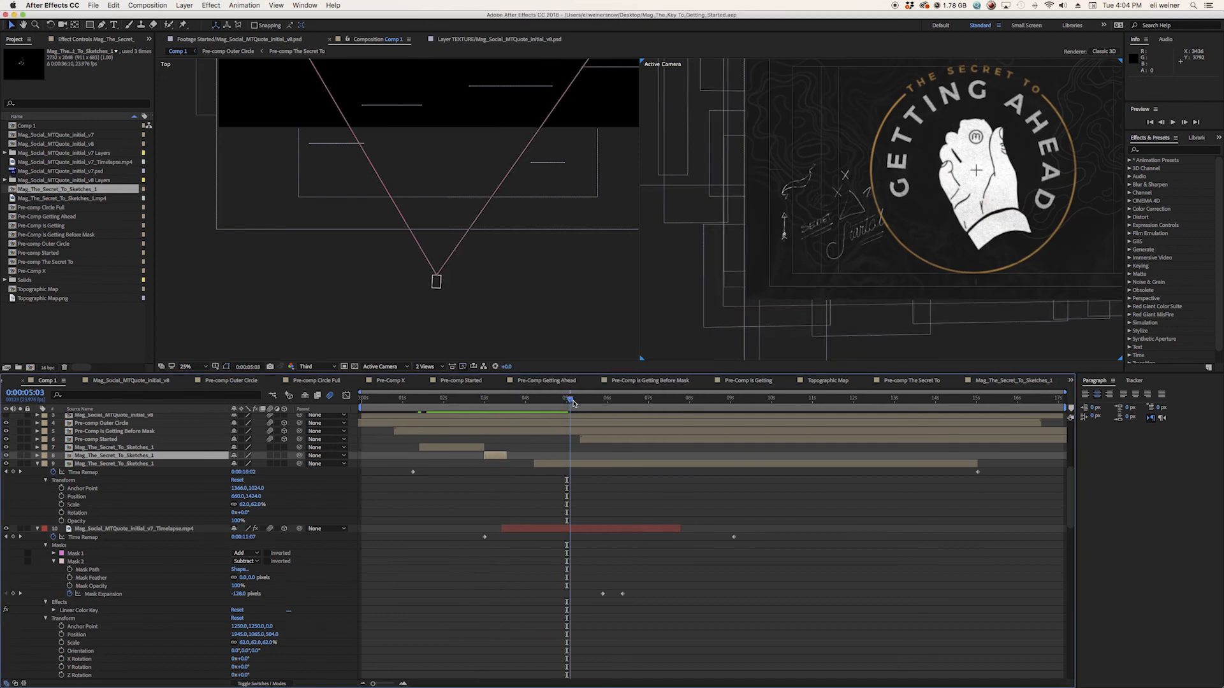
# Duplicate the third Mag_The_Secret_To_Sketches_1 layer, ending the original at about 0:00:05:02 and starting the copy at 0:00:04:22
pyautogui.hotkey('ctrl', 'd')
pyautogui.click(572, 476)
pyautogui.moveTo(977, 464); pyautogui.dragTo(802, 464)
pyautogui.moveTo(536, 473); pyautogui.dragTo(565, 472)
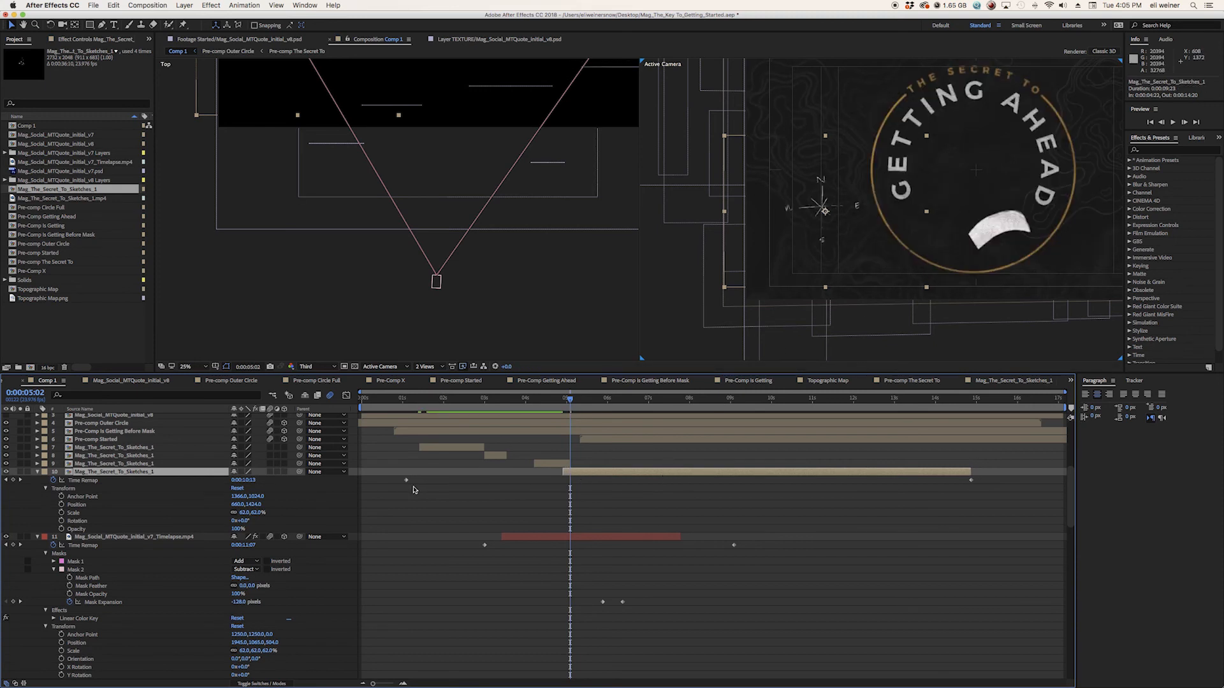
# Place the duplicated compass sketch right of the badge at position 3056, 900 with 80% scale, starting at 0:00:04:20
pyautogui.moveTo(826, 199)
pyautogui.mouseDown()
pyautogui.moveTo(1100, 141)
pyautogui.moveTo(1069, 164)
pyautogui.mouseUp()
pyautogui.press(',')
pyautogui.moveTo(567, 399); pyautogui.dragTo(553, 401)
pyautogui.press('space')
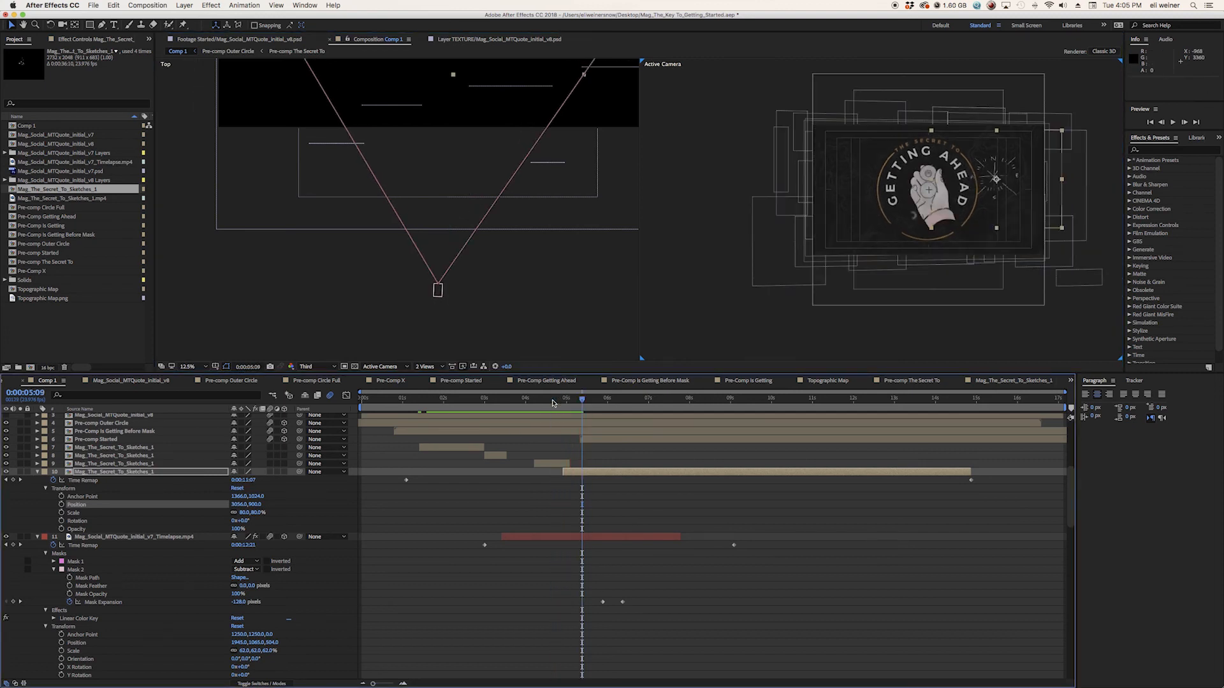
pyautogui.moveTo(567, 401); pyautogui.dragTo(560, 400)
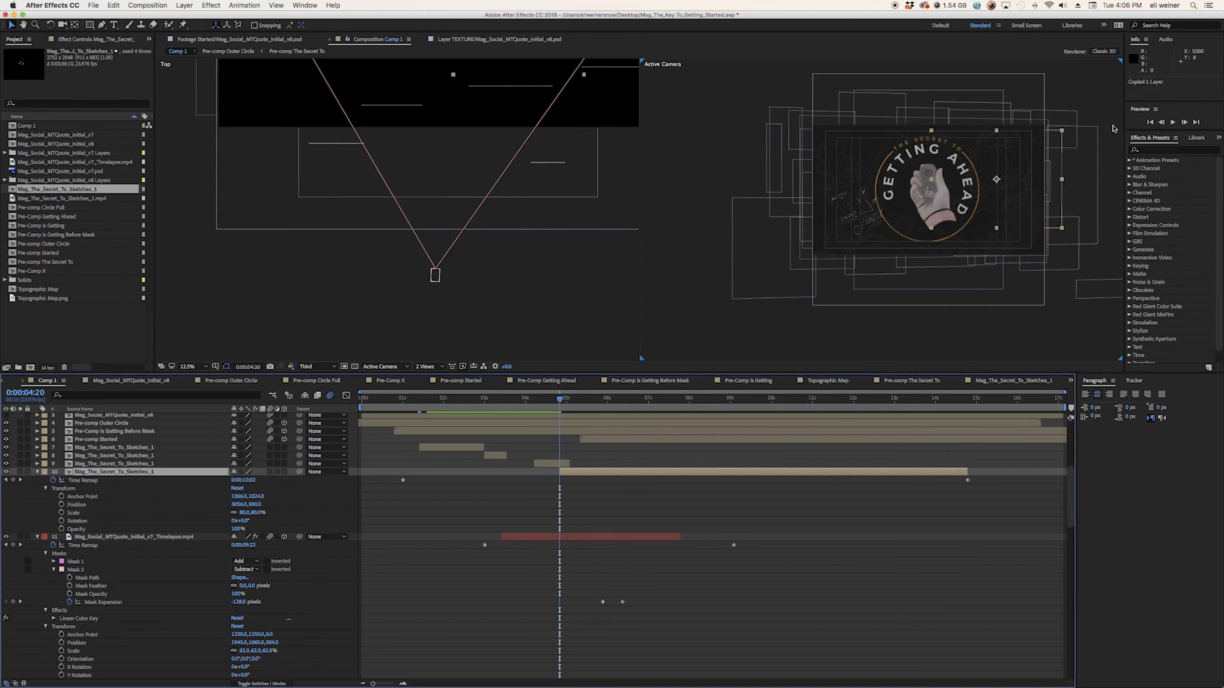
# Paste a copy of the compass sketch layer, ending the original at about 0:00:06:07 and shifting the copy to start at 0:00:05:14 on the Started sketch
pyautogui.hotkey('ctrl', 'v')
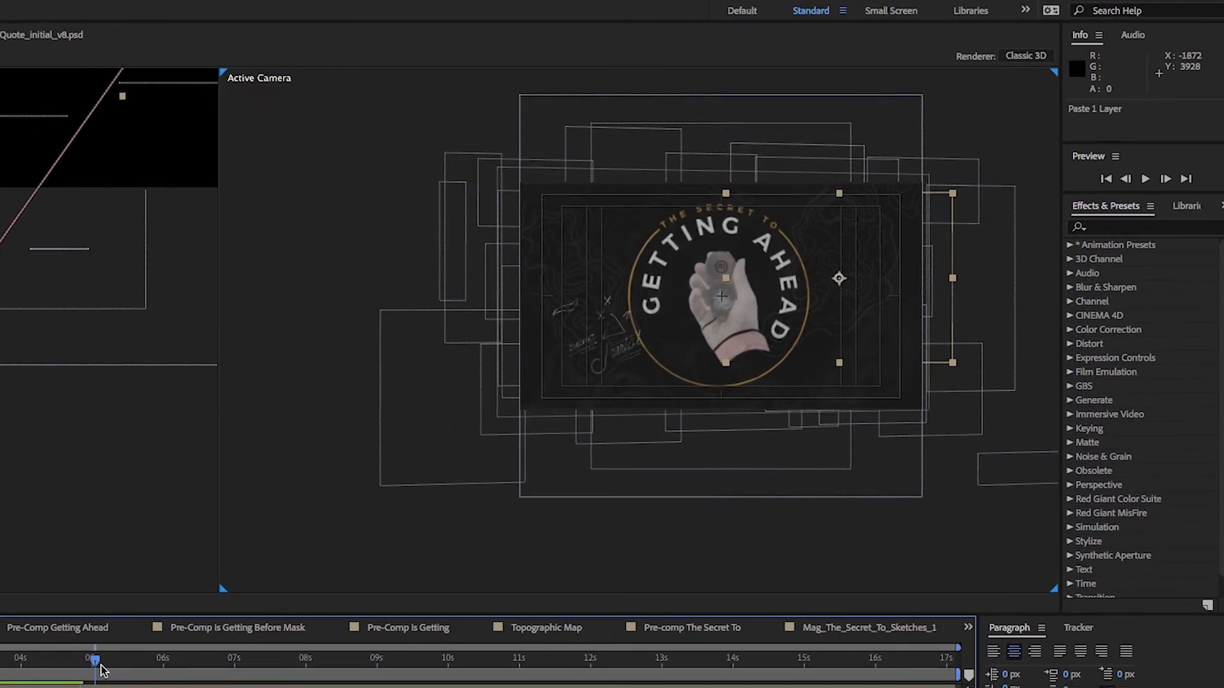
pyautogui.scroll(5, 844, 271)
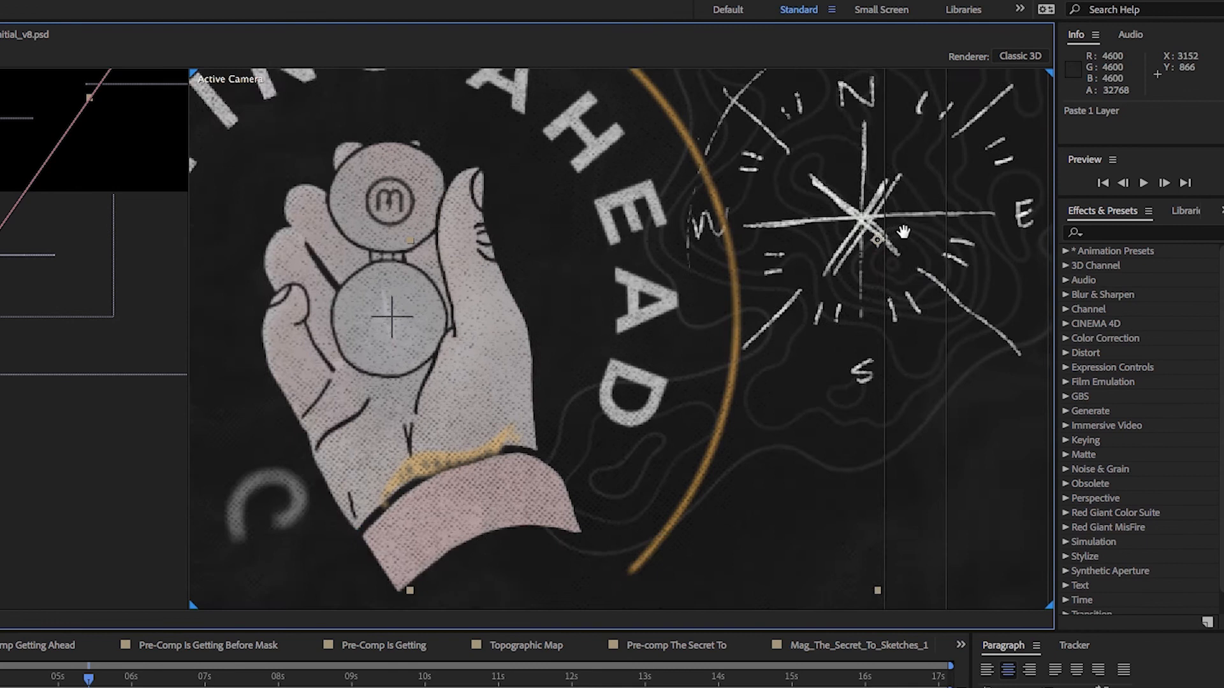
pyautogui.scroll(-2, 903, 232)
pyautogui.moveTo(88, 678); pyautogui.dragTo(153, 682)
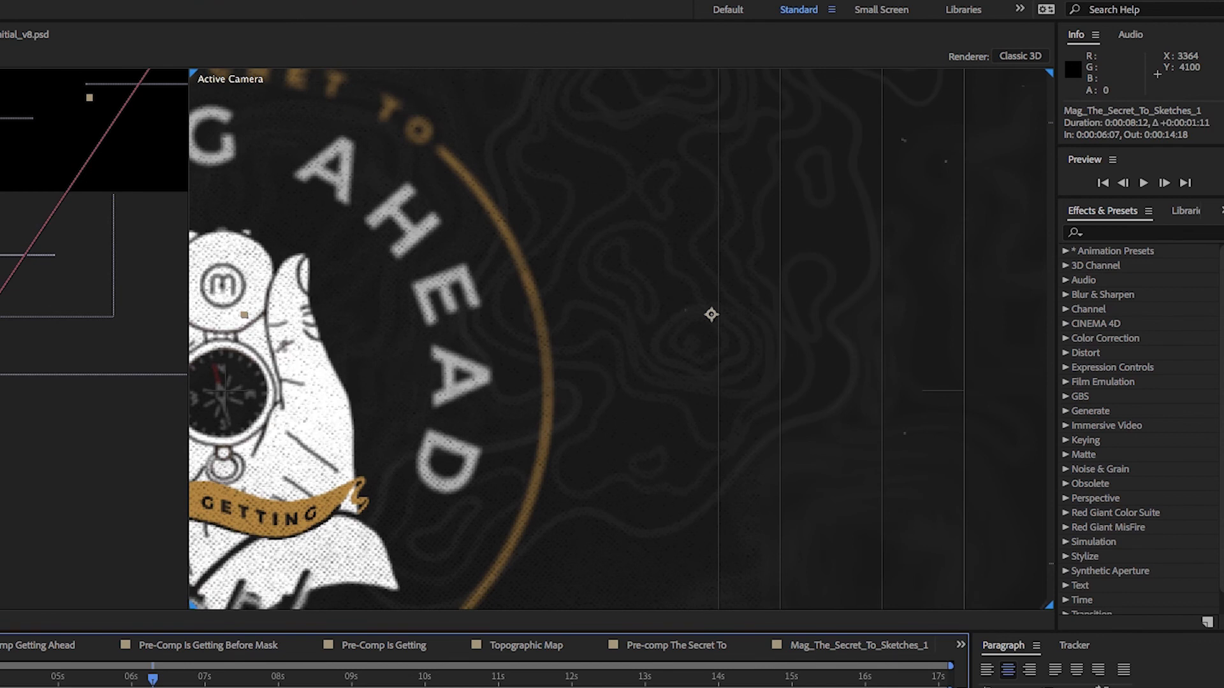
pyautogui.scroll(-3, 687, 446)
pyautogui.scroll(2, 688, 414)
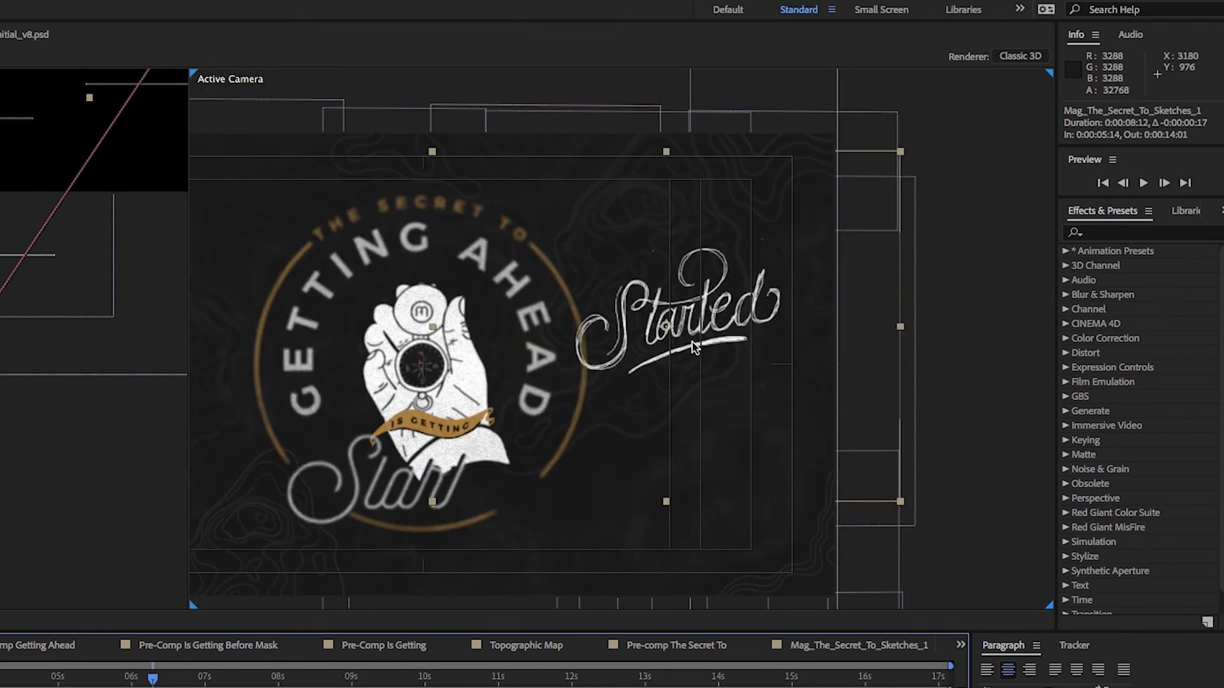
# Duplicate the Started sketch layer, ending the upper layer at about 0:00:07:17 and trimming the start of the lower one to the same time
pyautogui.hotkey('ctrl', 'v')
pyautogui.moveTo(153, 679); pyautogui.dragTo(250, 679)
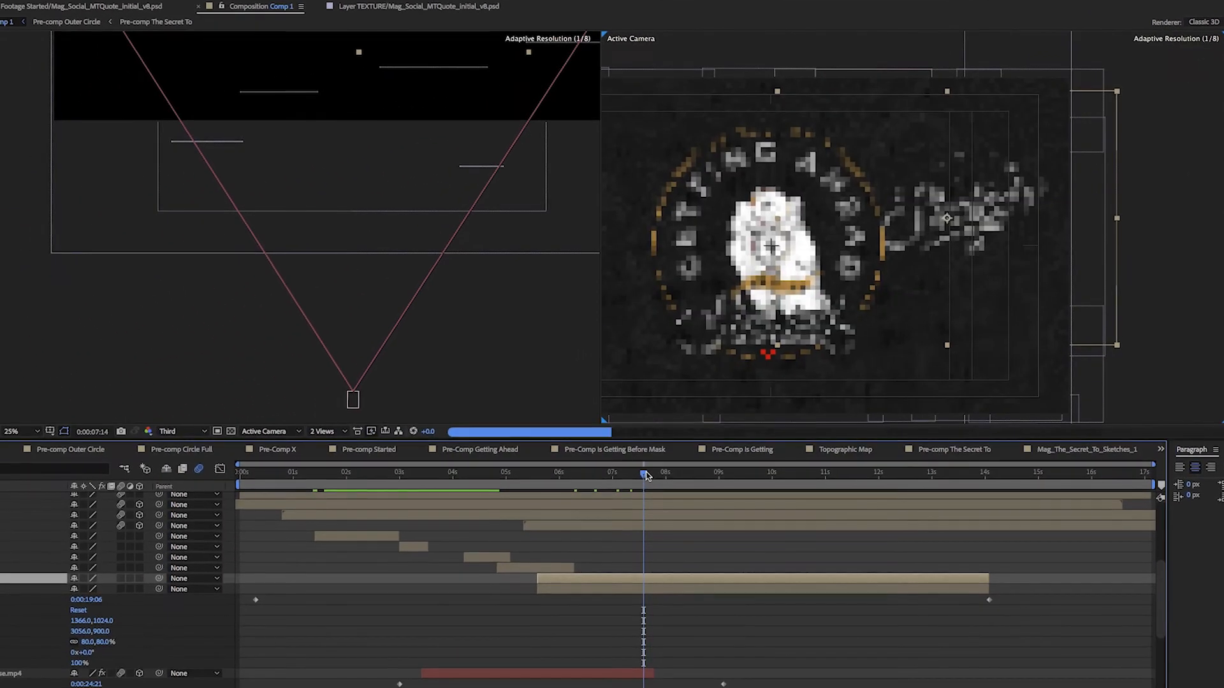
pyautogui.moveTo(647, 474); pyautogui.dragTo(661, 477)
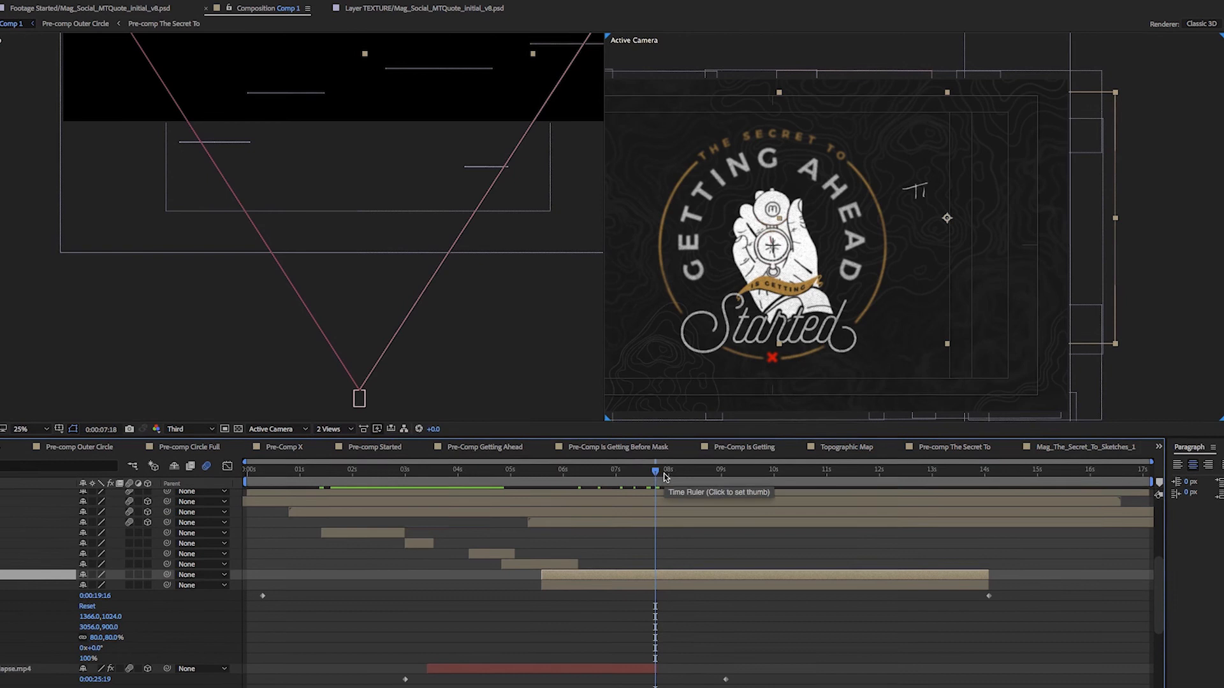
pyautogui.scroll(5, 642, 472)
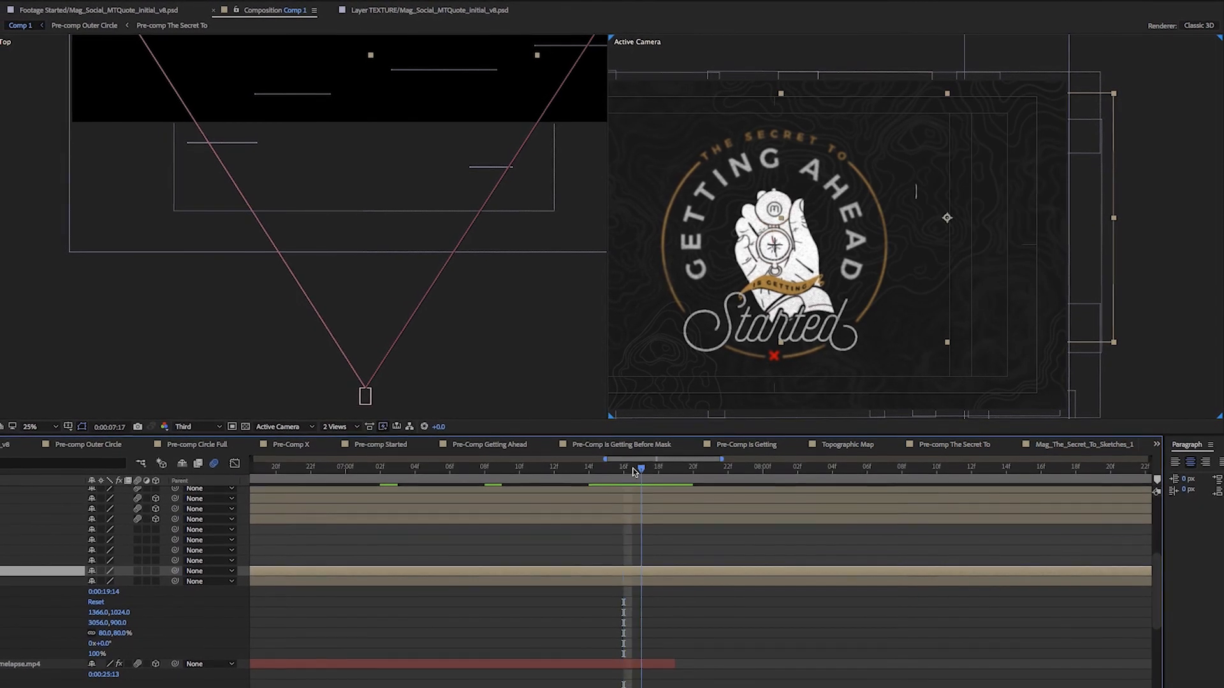
pyautogui.scroll(2, 634, 471)
pyautogui.scroll(-2, 789, 397)
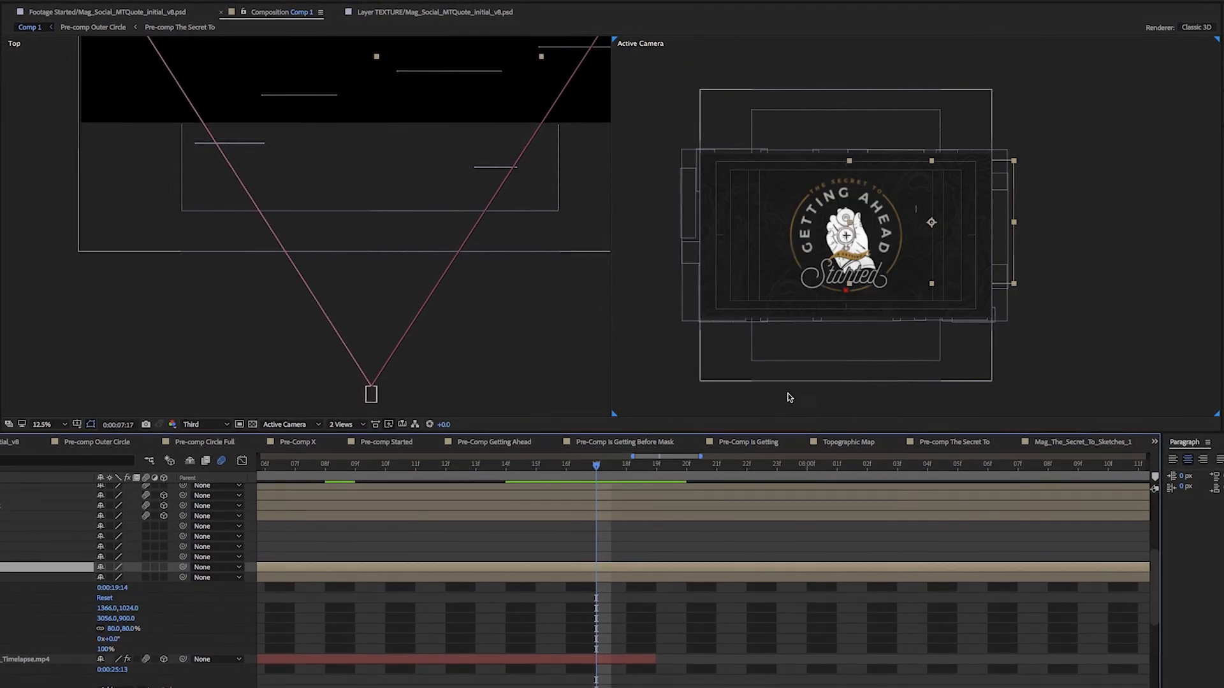
pyautogui.scroll(-5, 896, 511)
pyautogui.moveTo(985, 566); pyautogui.dragTo(653, 566)
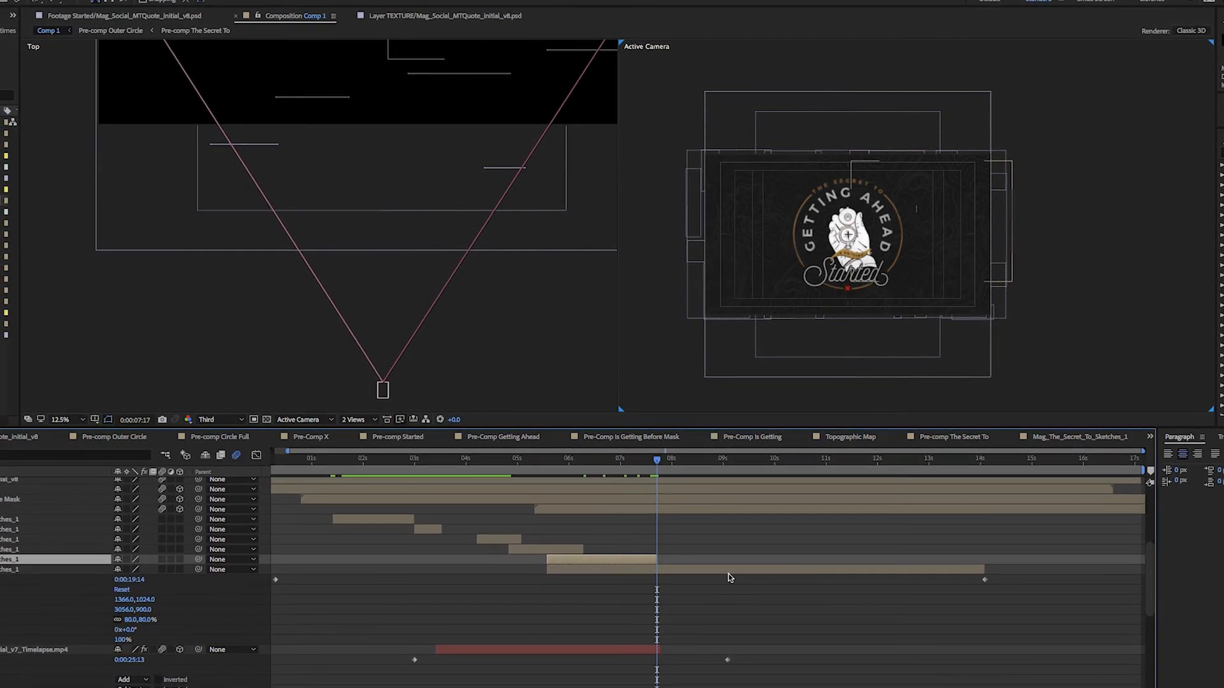
pyautogui.moveTo(548, 570); pyautogui.dragTo(660, 568)
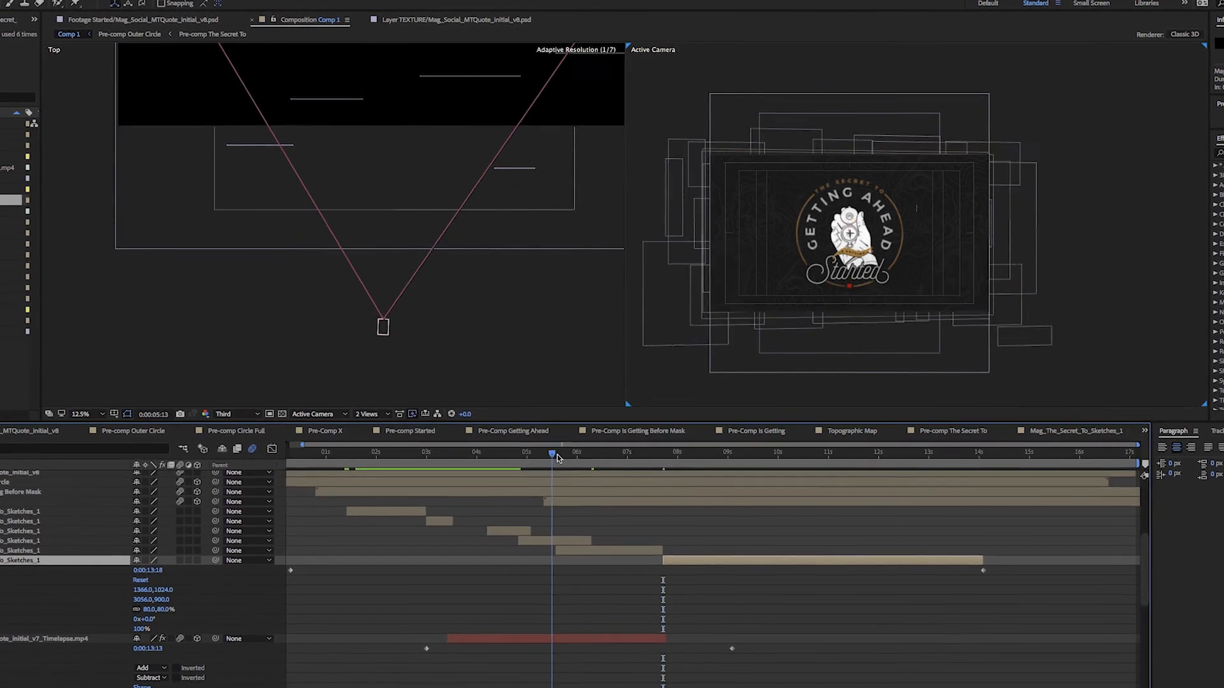
# Move the Started sketch onto the badge's lower edge beside the Started lettering, at about position 2120, 1832
pyautogui.press('.')
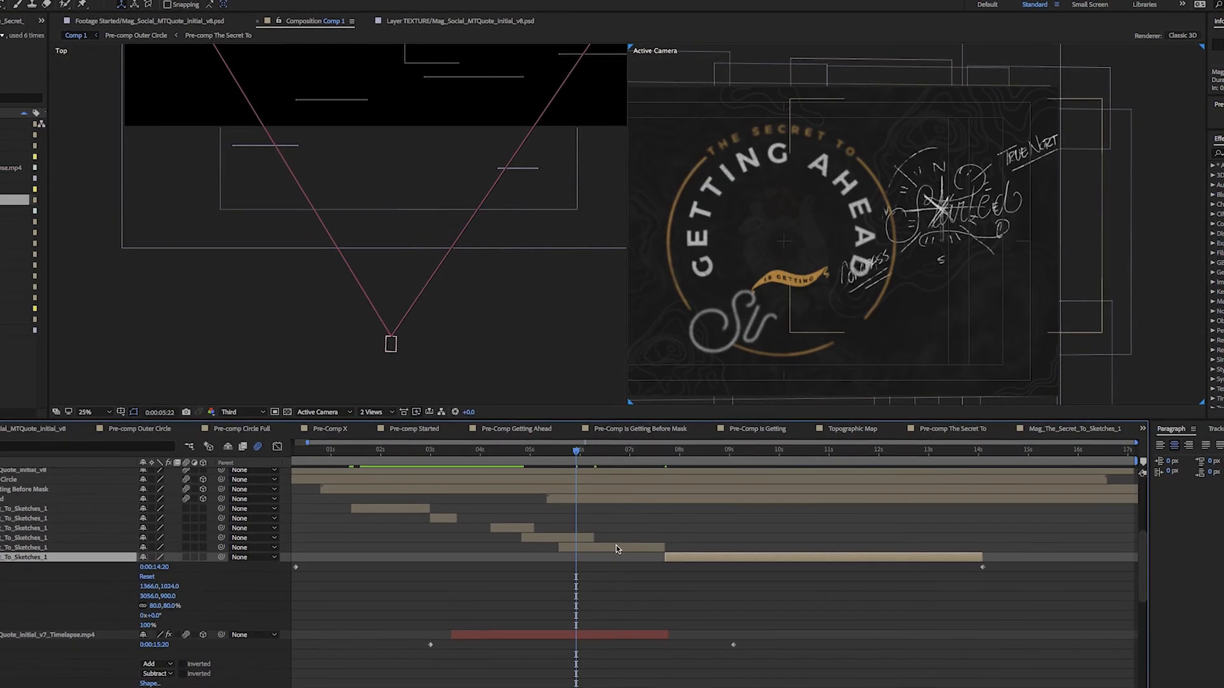
pyautogui.click(616, 548)
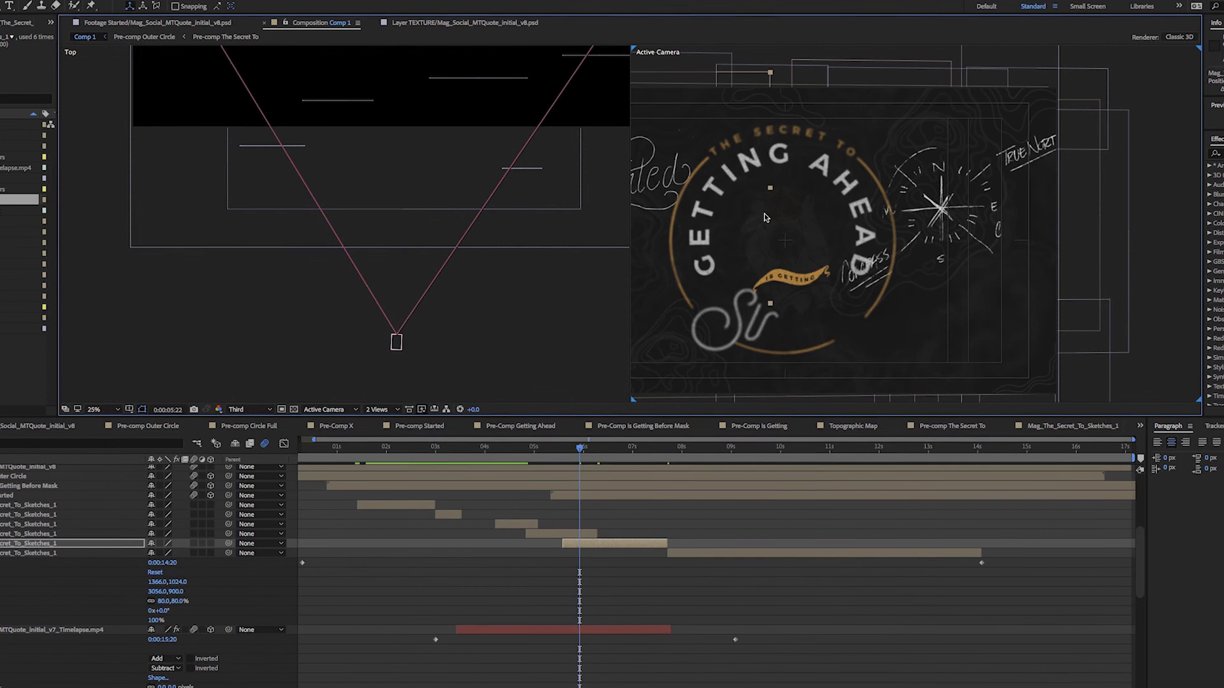
pyautogui.press(',')
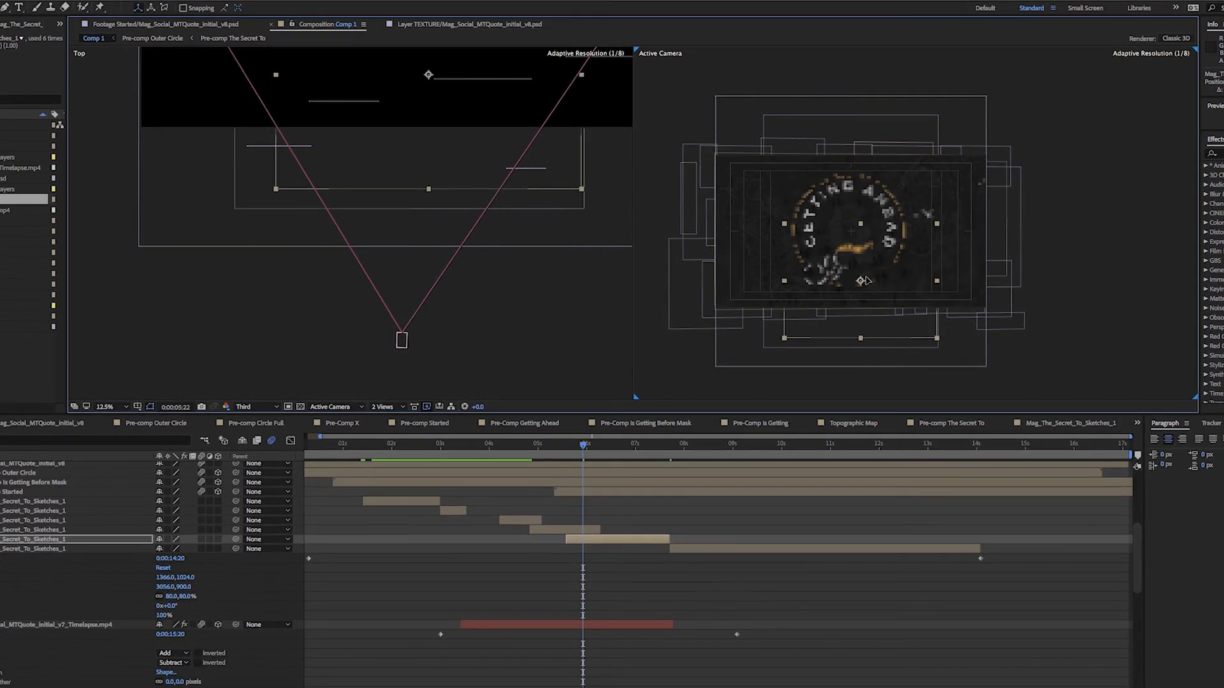
pyautogui.hotkey('ctrl', 'Up')
pyautogui.press('.')
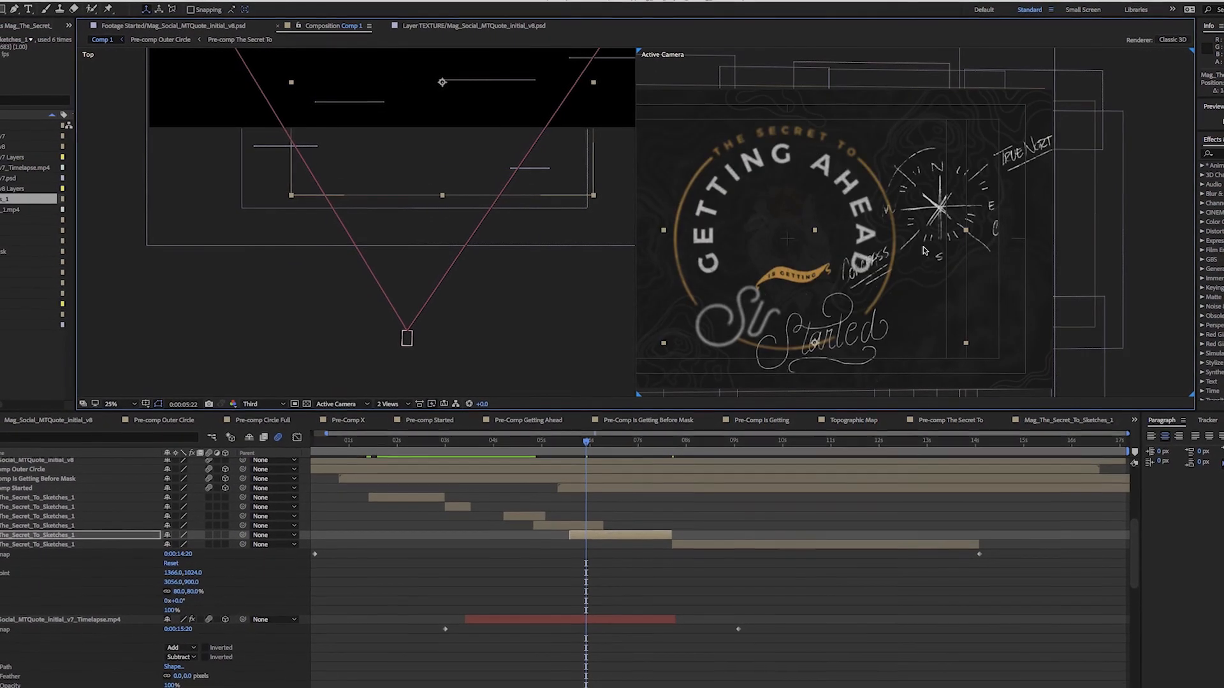
# Scale down the compass sketch and move it slightly up and outward, clear of the badge's outer ring
pyautogui.moveTo(1090, 108); pyautogui.dragTo(1078, 118)
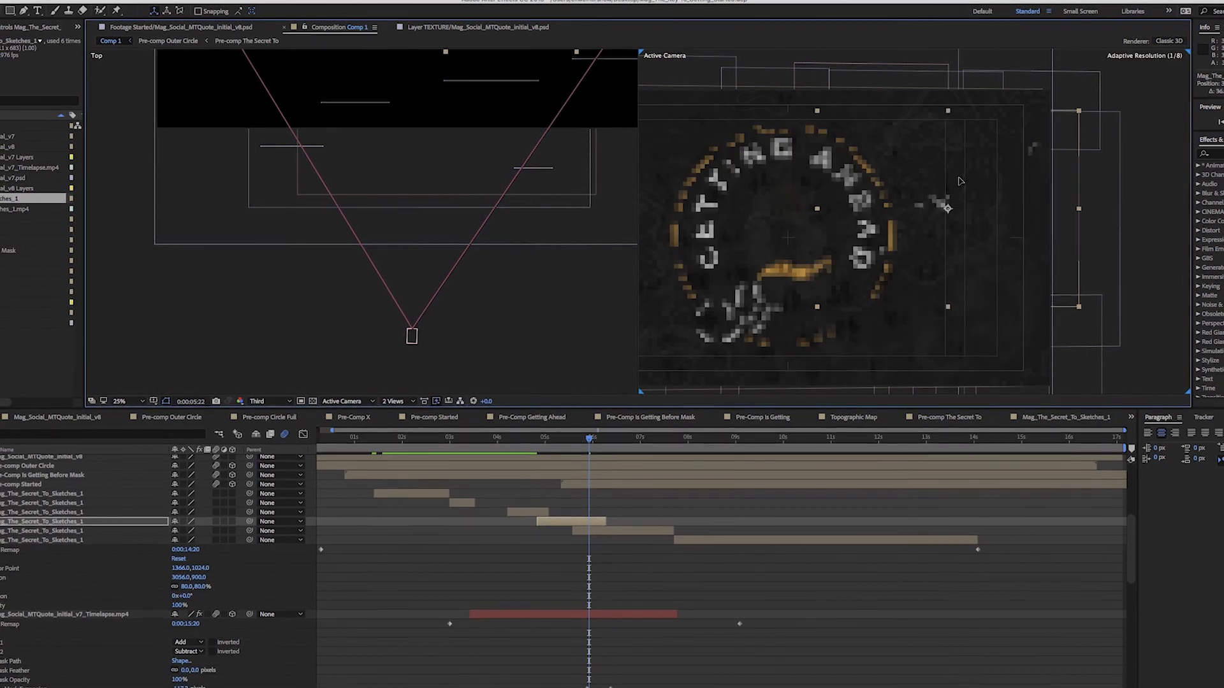
pyautogui.press(',')
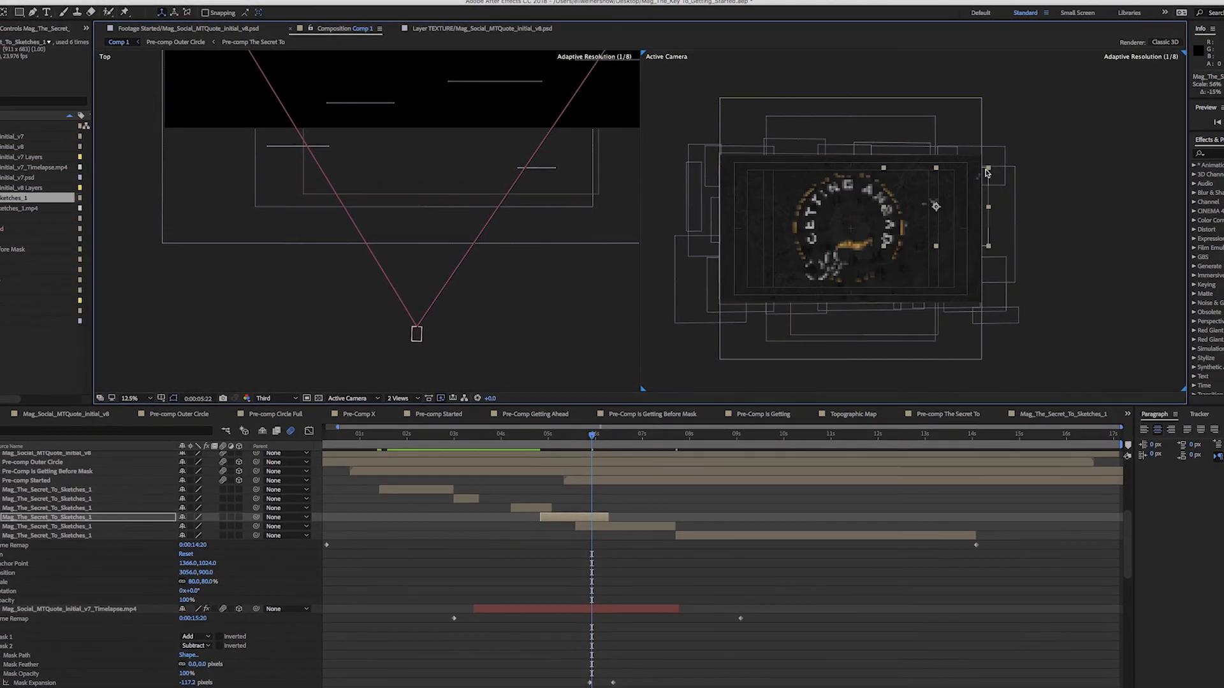
pyautogui.press('.')
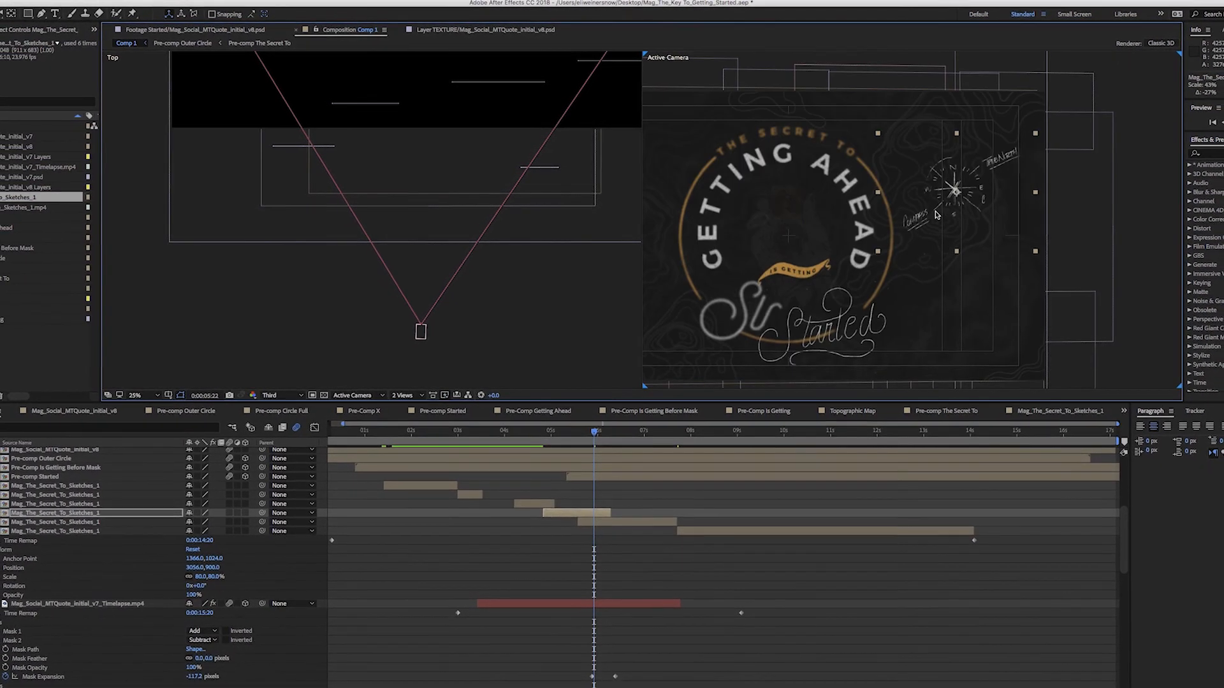
# Rotate the Started sketch to 7° and shift its layer to start at about 0:00:03:10 with the timelapse, previewing the timing
pyautogui.click(625, 518)
pyautogui.click(628, 427)
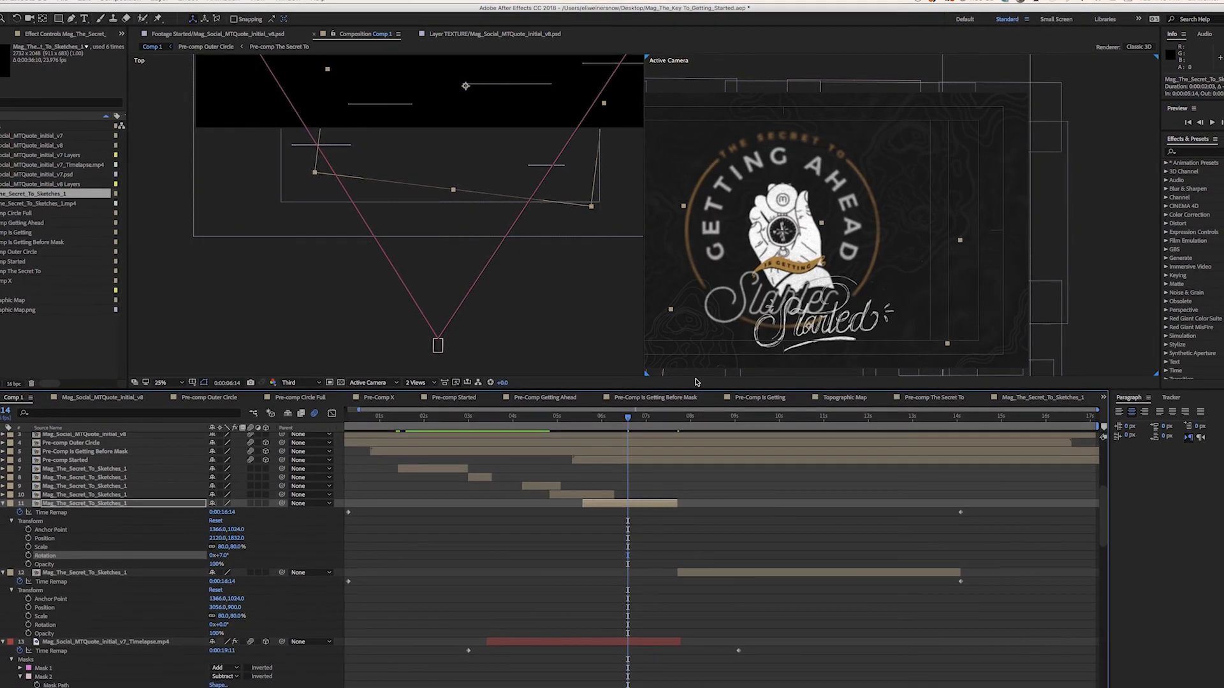
pyautogui.click(480, 415)
pyautogui.press('space')
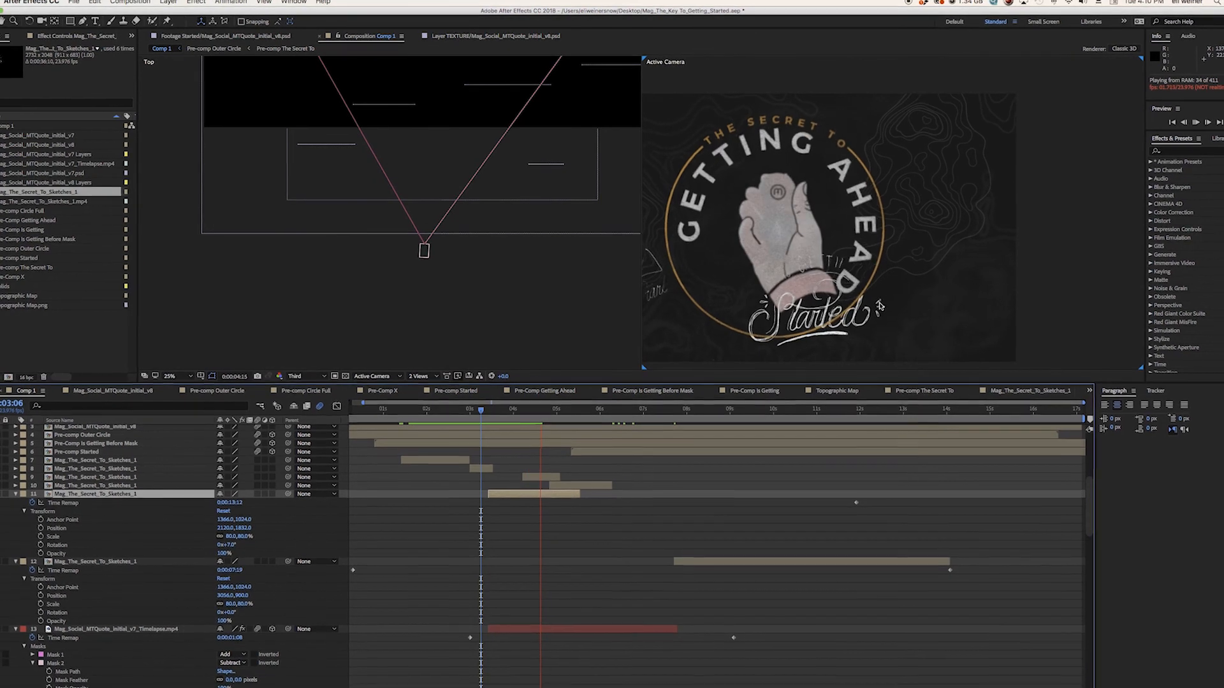
pyautogui.scroll(-1, 874, 286)
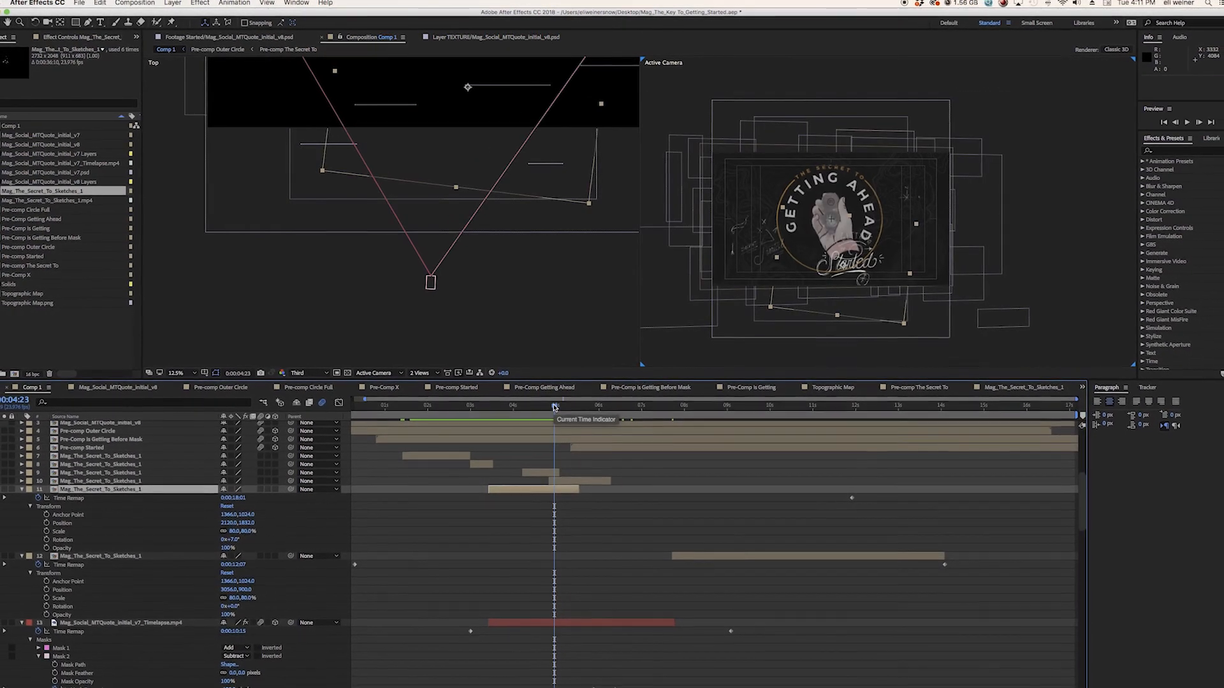